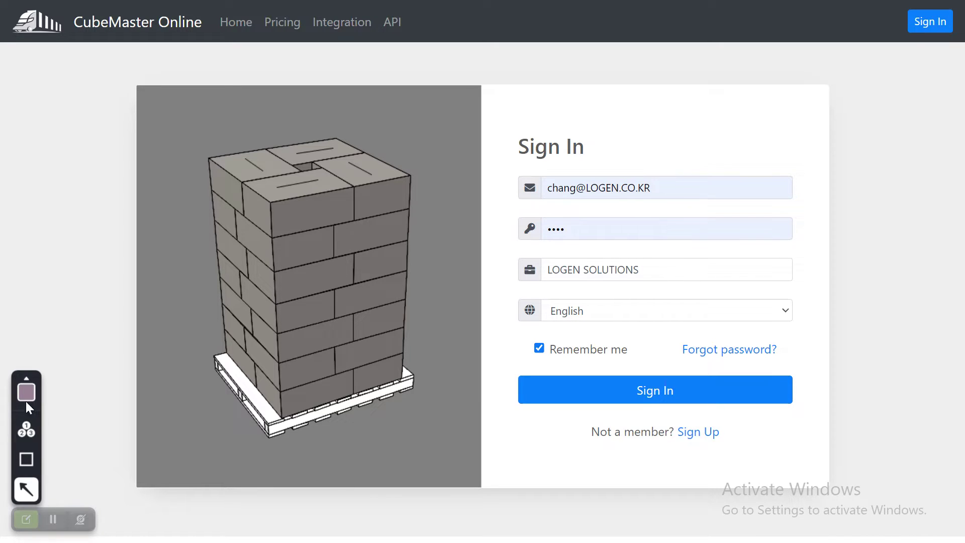
{"action": "left_click", "coordinate": [25, 387]}
{"action": "left_click", "coordinate": [25, 339]}
{"action": "mouse_move", "coordinate": [589, 359]}
{"action": "left_mouse_down"}
{"action": "mouse_move", "coordinate": [518, 381]}
{"action": "mouse_move", "coordinate": [766, 411]}
{"action": "mouse_move", "coordinate": [698, 393]}
{"action": "left_mouse_up"}
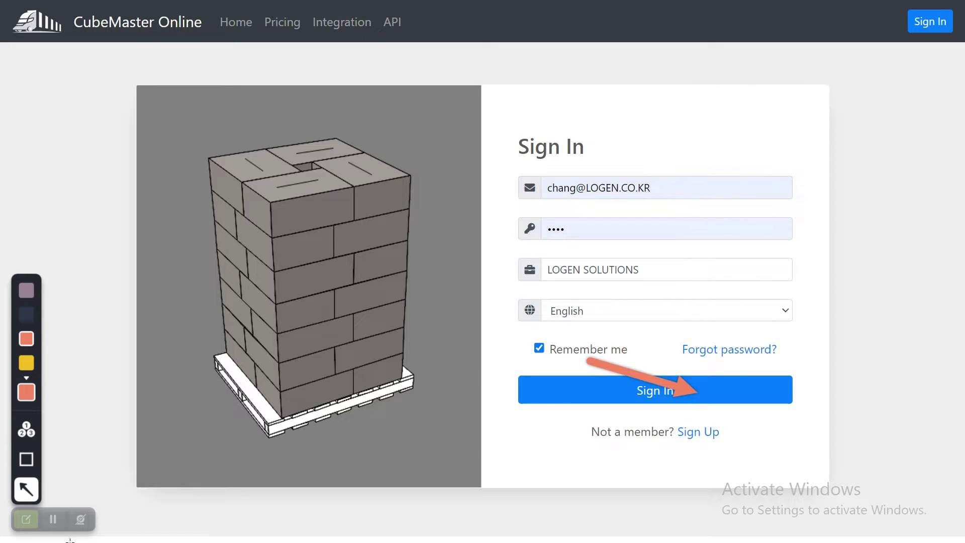
{"action": "left_click", "coordinate": [26, 519]}
Sign in with the already filled-in account details and start a new pallet load.
{"action": "left_click", "coordinate": [641, 395]}
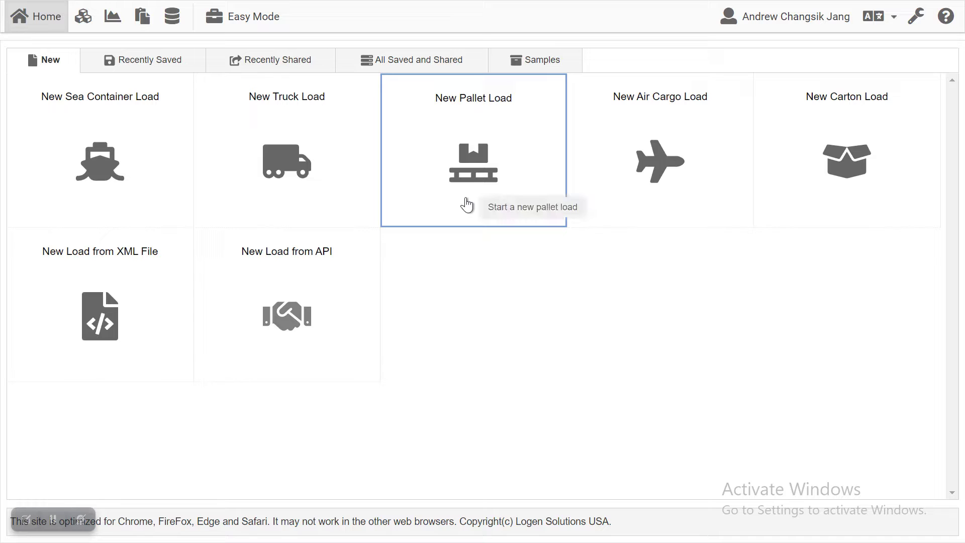
{"action": "left_click", "coordinate": [466, 204]}
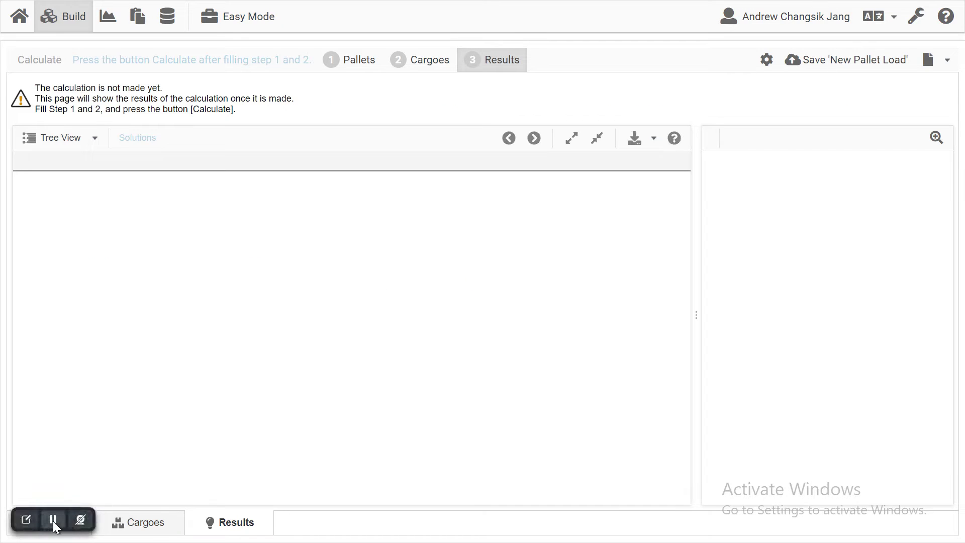
Look through the Pallets, Cargoes and Results pages of the new pallet load.
{"action": "left_click", "coordinate": [347, 68]}
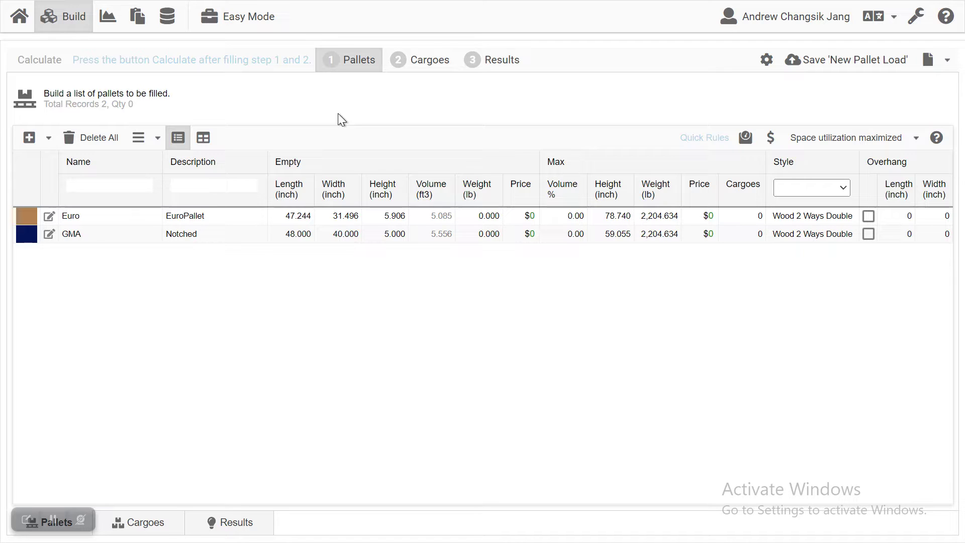
{"action": "left_click", "coordinate": [409, 62]}
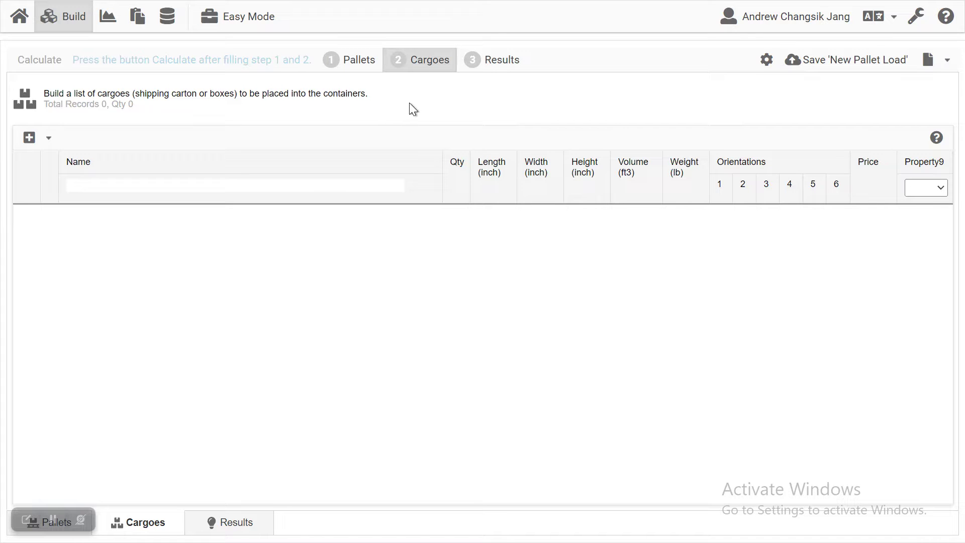
{"action": "left_click", "coordinate": [470, 60]}
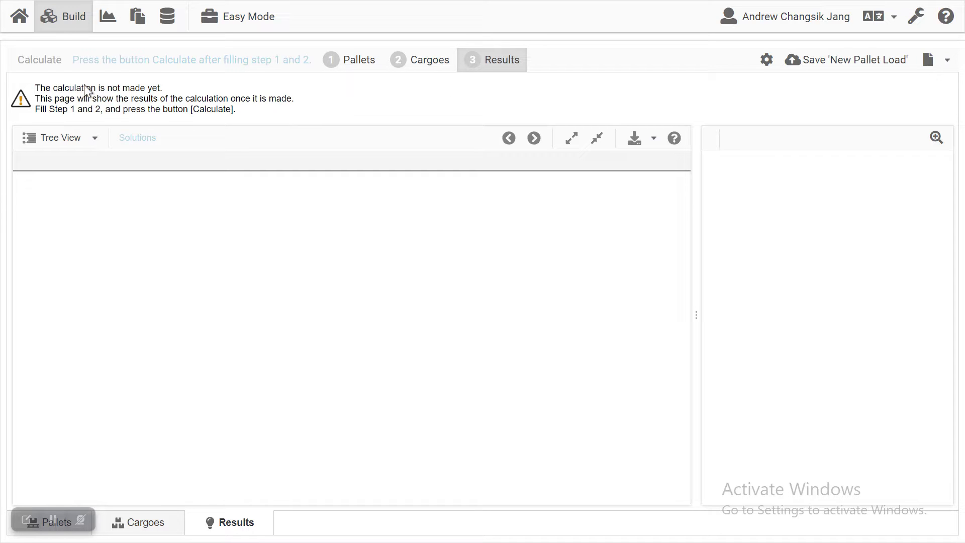
Delete the Euro pallet from the list of pallets to be filled.
{"action": "left_click", "coordinate": [350, 59]}
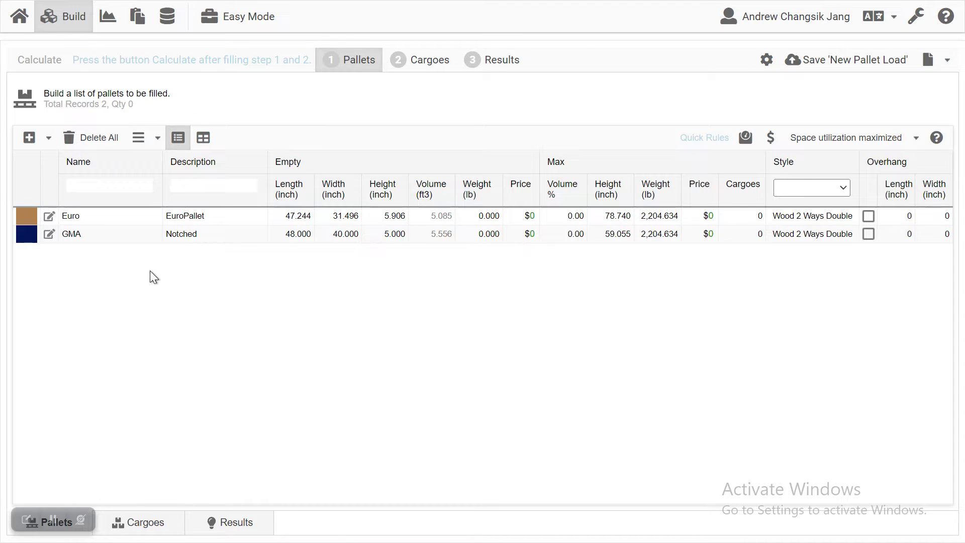
{"action": "left_click", "coordinate": [116, 215]}
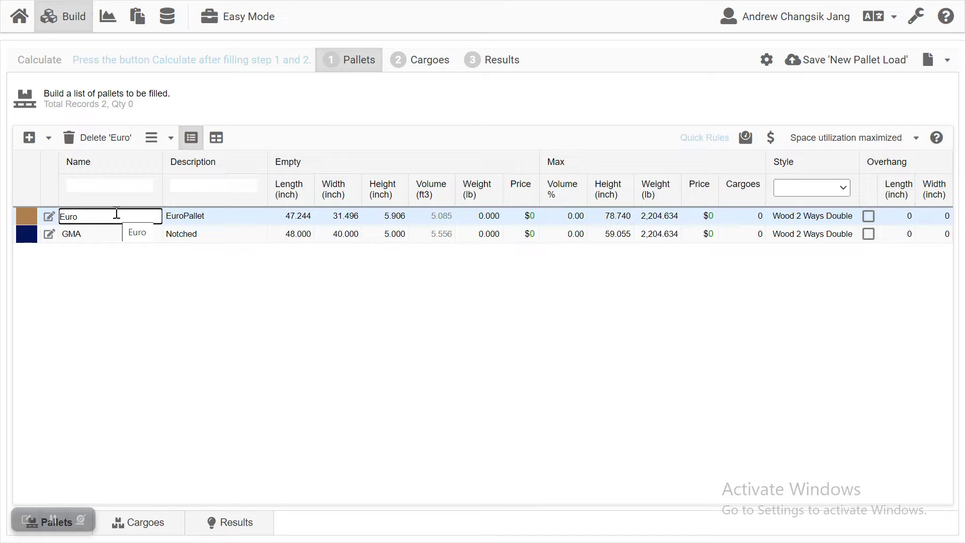
{"action": "left_click", "coordinate": [112, 140]}
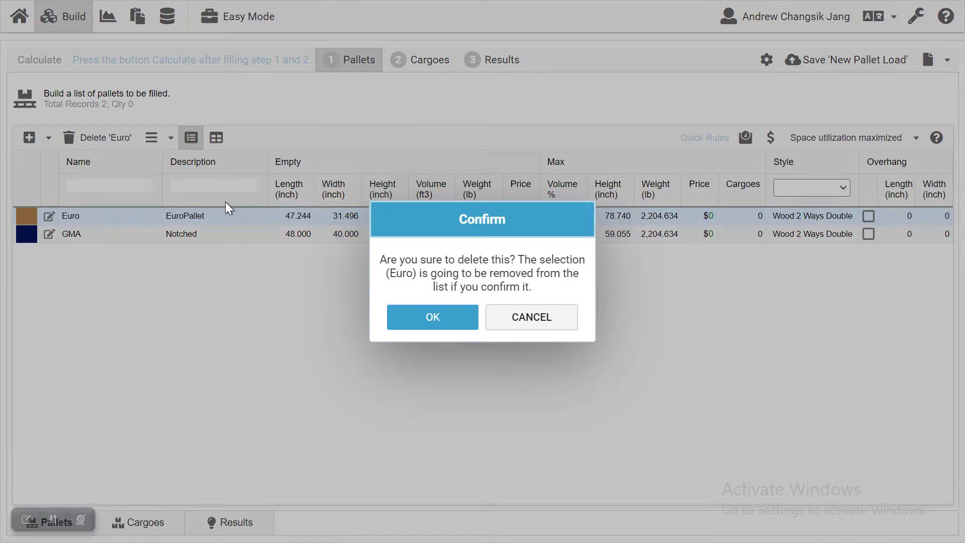
{"action": "left_click", "coordinate": [433, 322]}
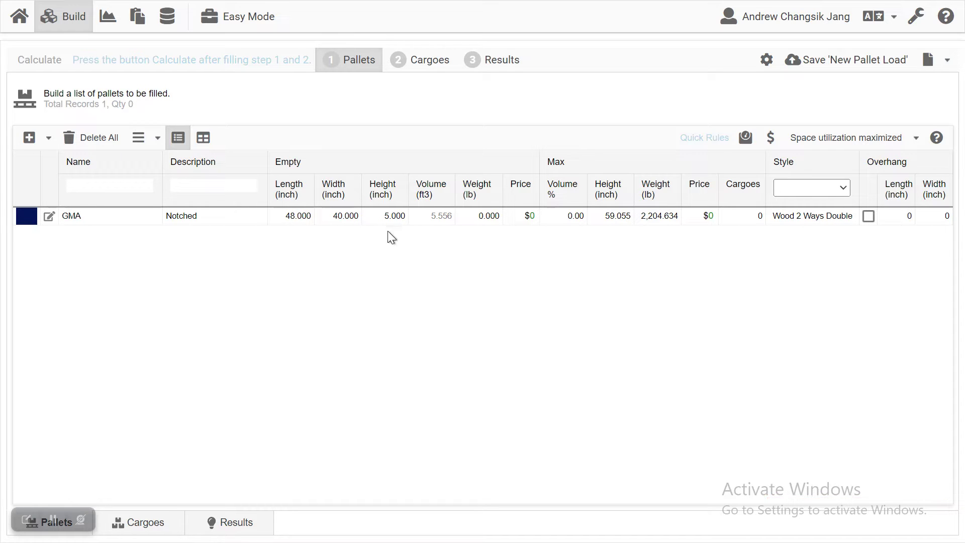
Set the GMA pallet's empty weight to 5 lb and its price to $15.
{"action": "left_click", "coordinate": [490, 217]}
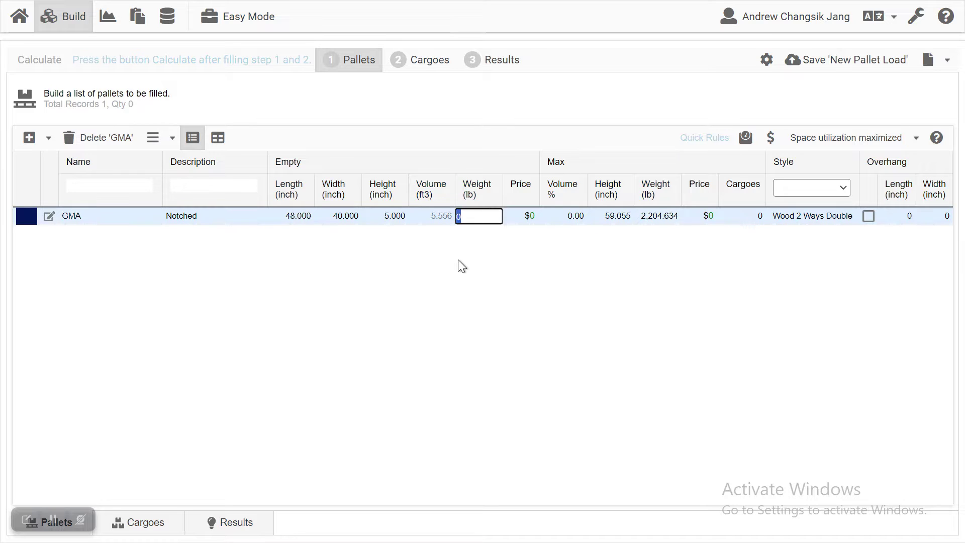
{"action": "type", "text": "5"}
{"action": "key", "text": "Tab"}
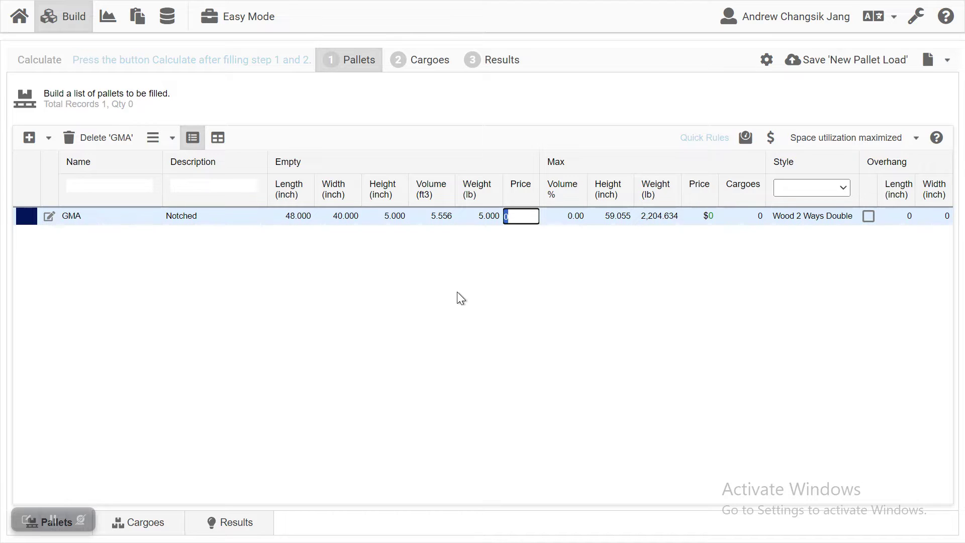
{"action": "type", "text": "15"}
{"action": "key", "text": "Tab"}
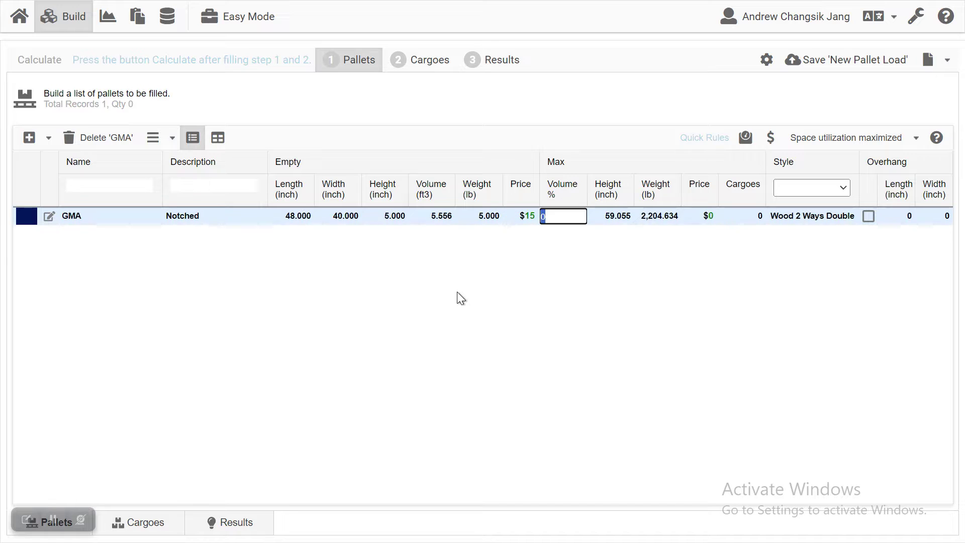
{"action": "left_click", "coordinate": [458, 293]}
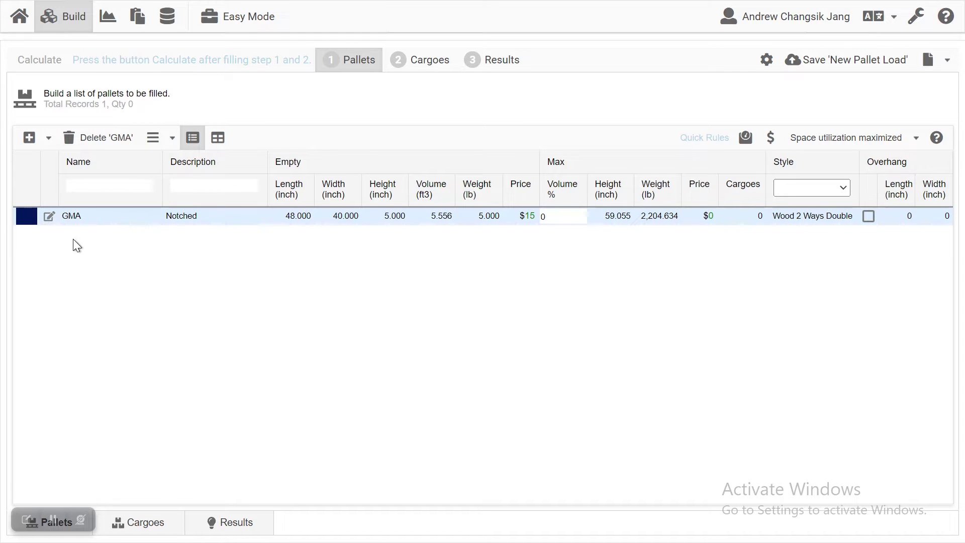
Change the GMA pallet's color to bright green #9ff939 in its details and view its overhang settings.
{"action": "left_click", "coordinate": [51, 221]}
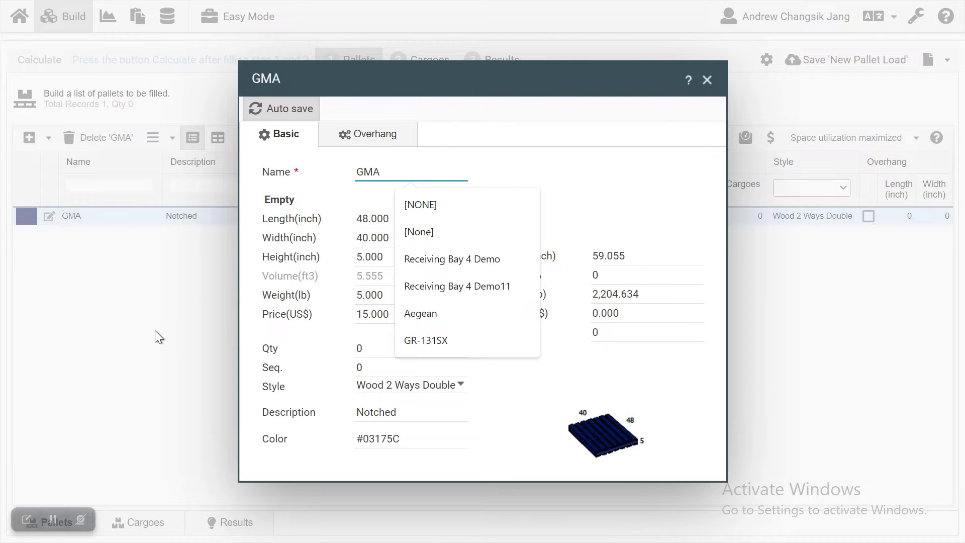
{"action": "left_click", "coordinate": [617, 179]}
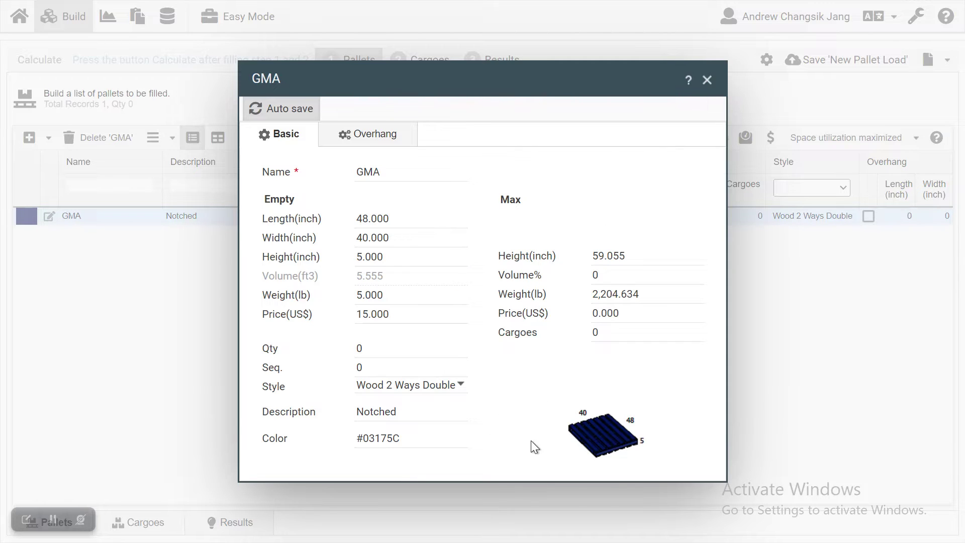
{"action": "left_click", "coordinate": [382, 438]}
{"action": "left_click", "coordinate": [509, 287]}
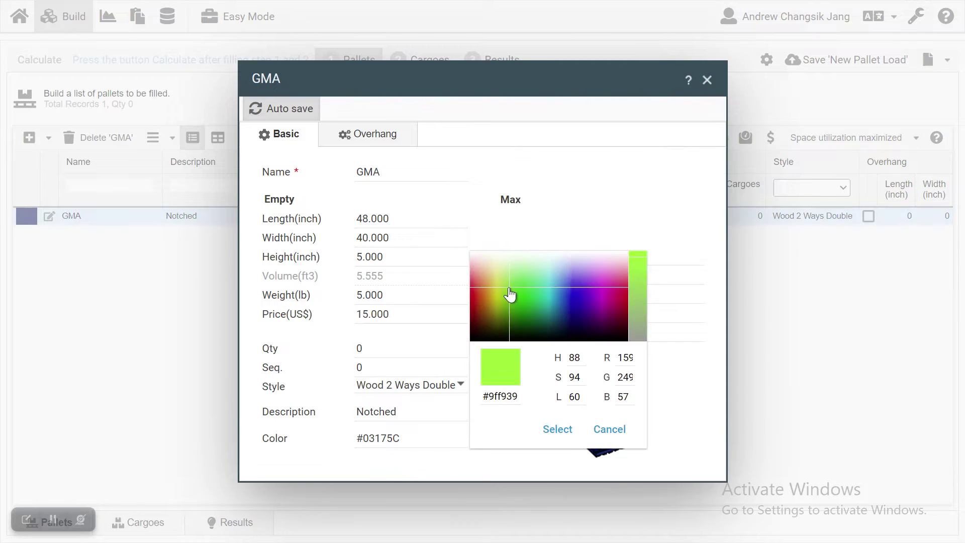
{"action": "left_click", "coordinate": [575, 431]}
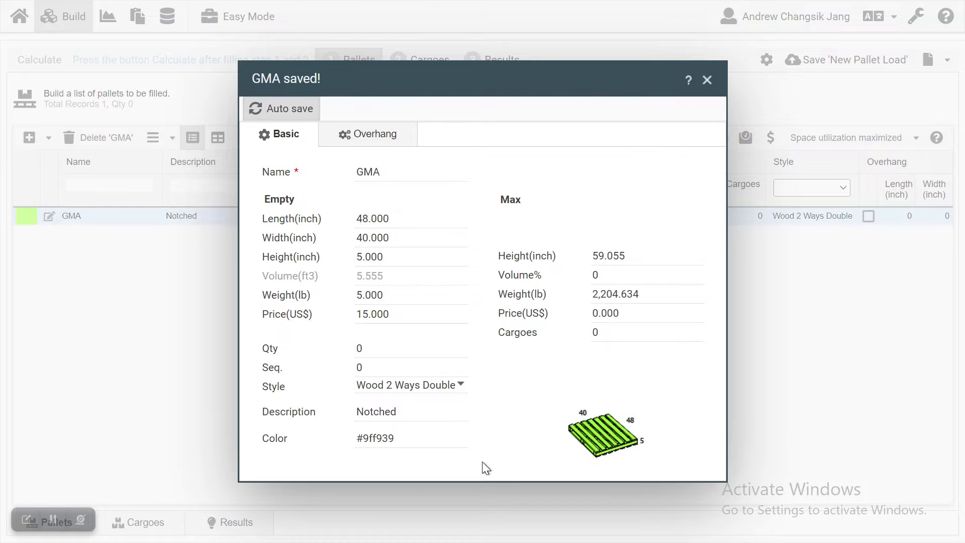
{"action": "left_click", "coordinate": [370, 142]}
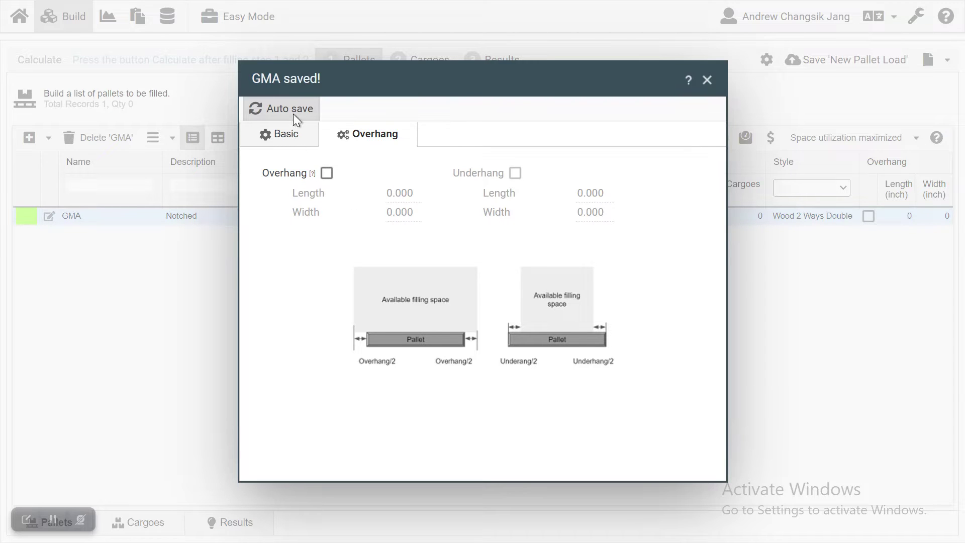
{"action": "left_click", "coordinate": [705, 79]}
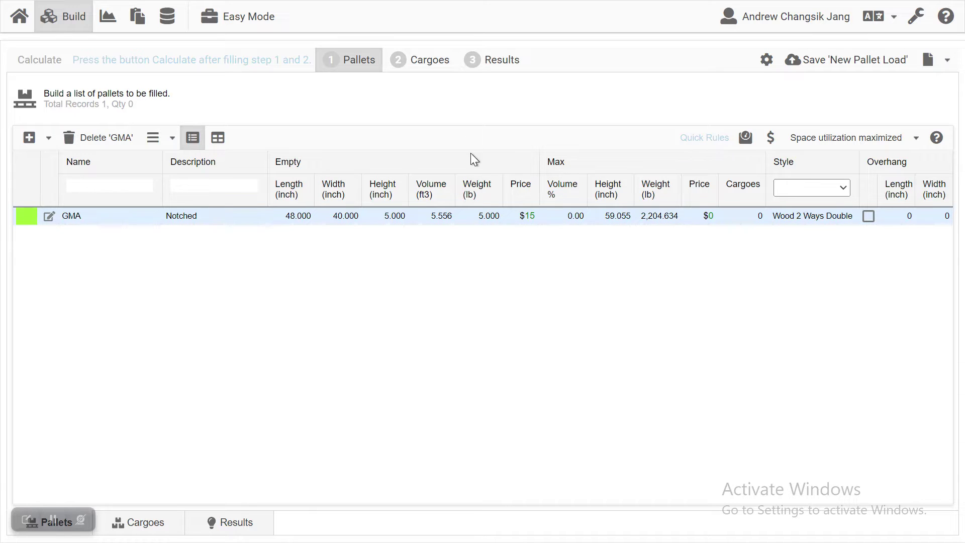
Bring the cargo D41503-F8-CC1 from the Diamond group of the cargo database into the cargo list.
{"action": "left_click", "coordinate": [424, 64]}
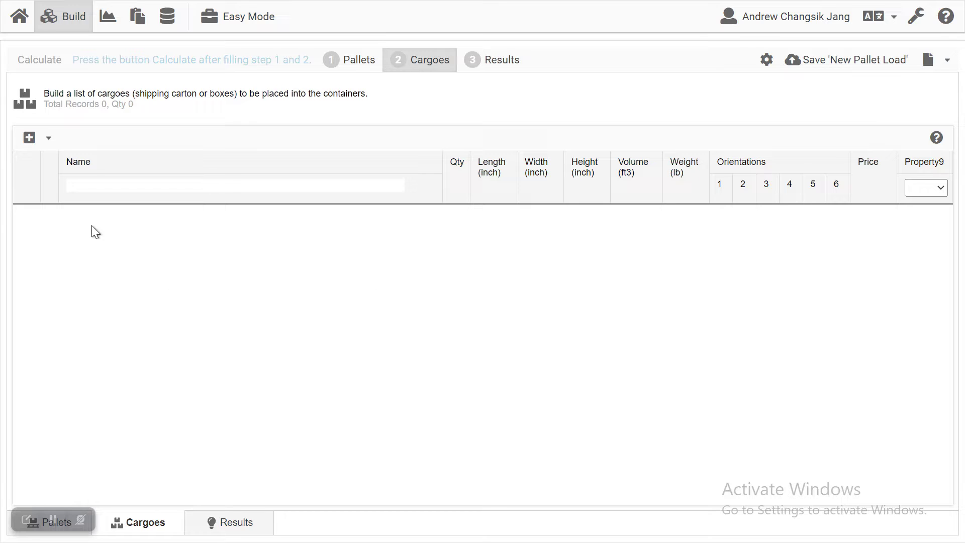
{"action": "left_click", "coordinate": [36, 141]}
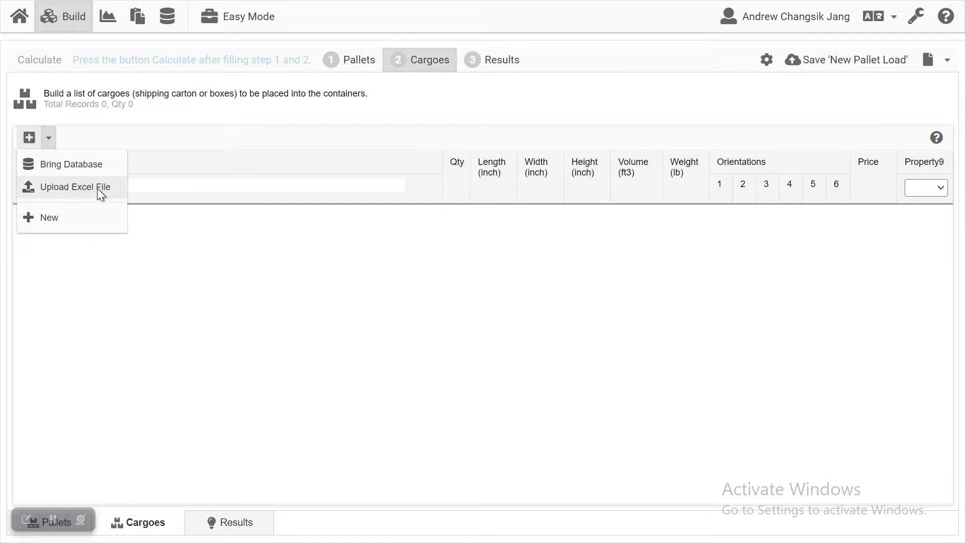
{"action": "left_click", "coordinate": [83, 166]}
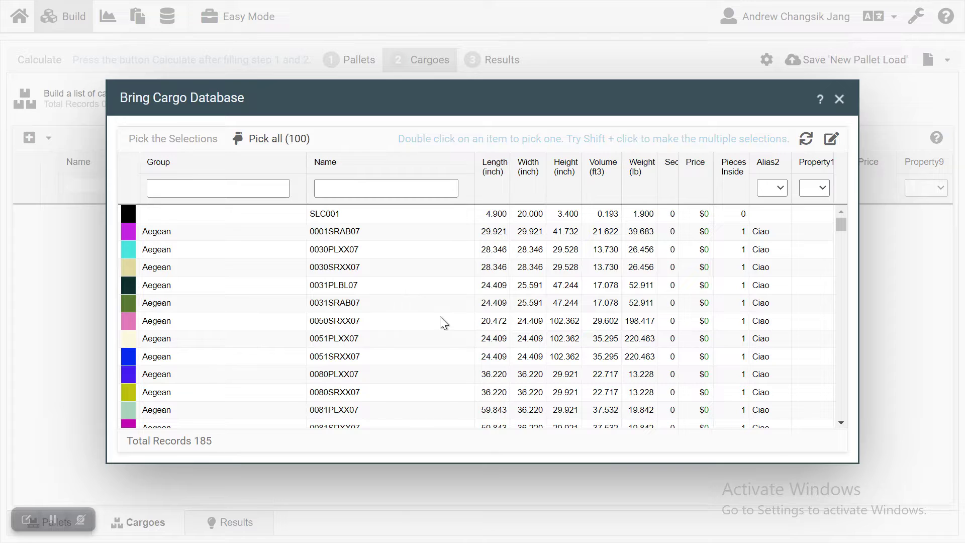
{"action": "scroll", "coordinate": [439, 316], "scroll_direction": "down", "scroll_amount": 10}
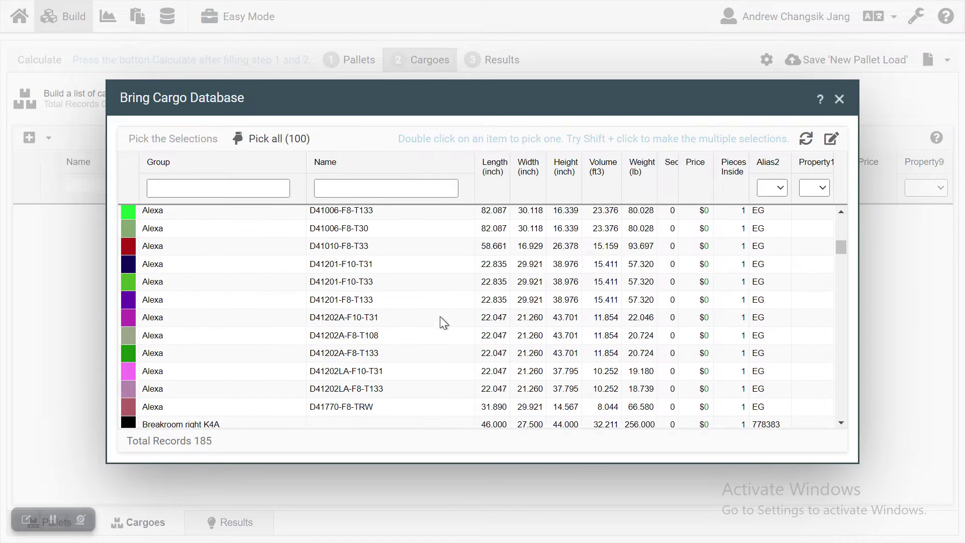
{"action": "scroll", "coordinate": [498, 339], "scroll_direction": "down", "scroll_amount": 3}
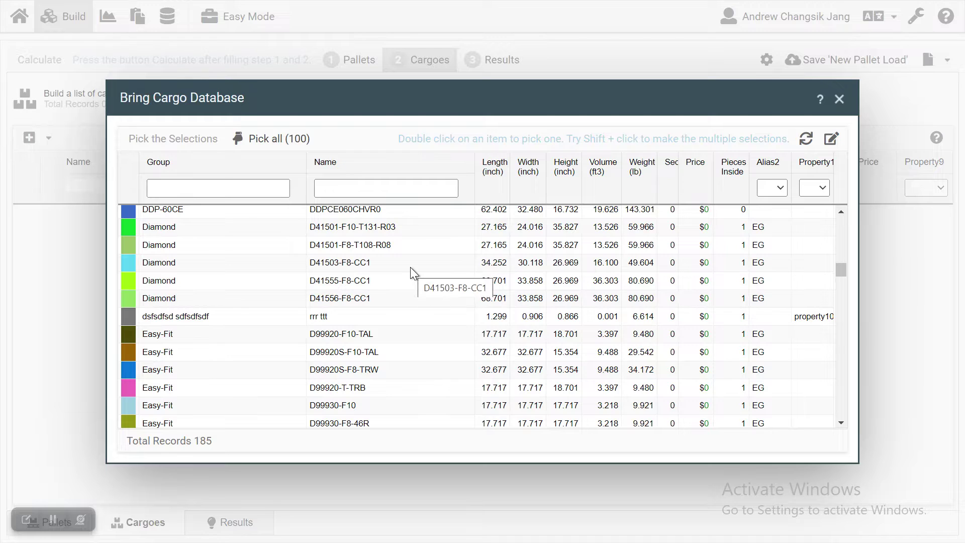
{"action": "left_click", "coordinate": [325, 268]}
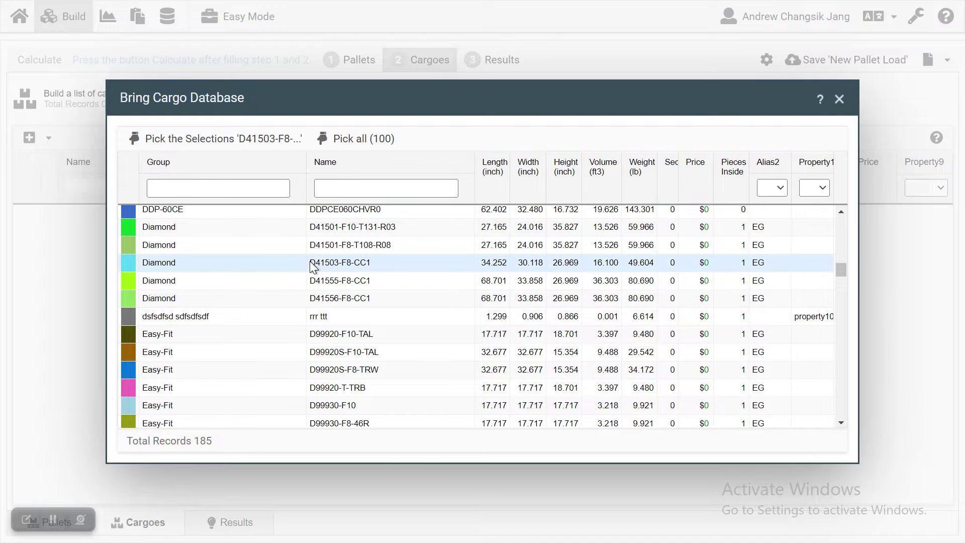
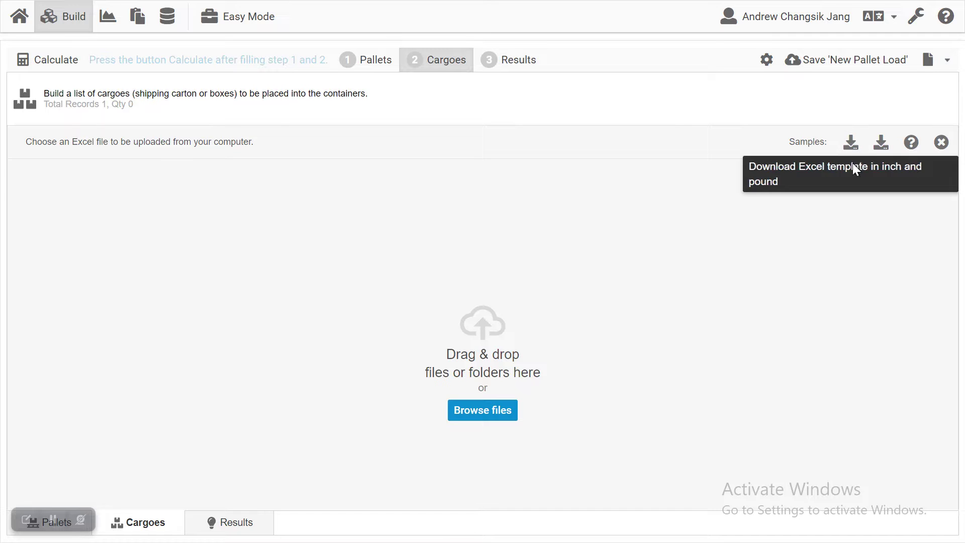
Download the inch and pound Excel cargo template and open CubeMaster Cargo Upload Template (Inch) (5).xlsx from Downloads in Excel with editing enabled.
{"action": "left_click", "coordinate": [852, 146]}
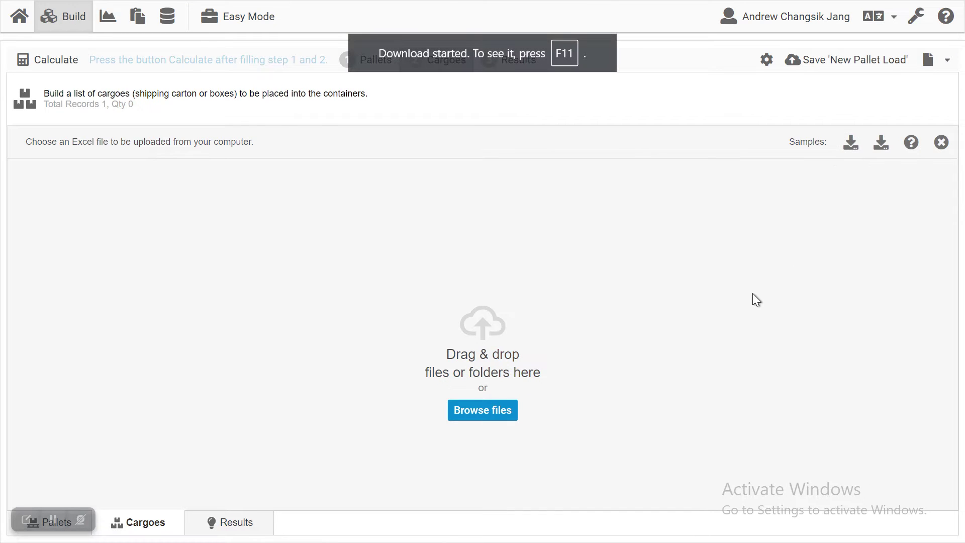
{"action": "key", "text": "alt+Tab"}
{"action": "key", "text": "alt+Tab"}
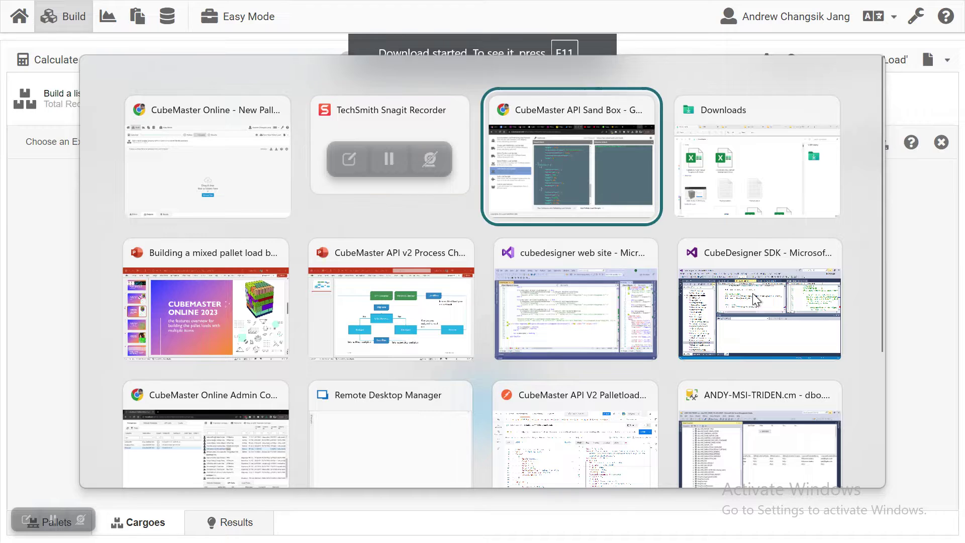
{"action": "key", "text": "alt+Tab"}
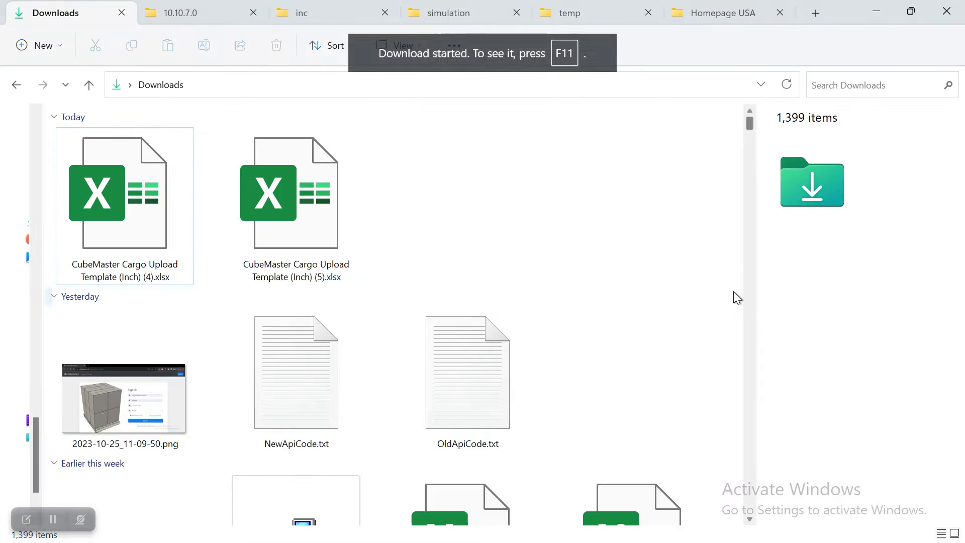
{"action": "left_click", "coordinate": [141, 226]}
{"action": "left_click", "coordinate": [265, 211]}
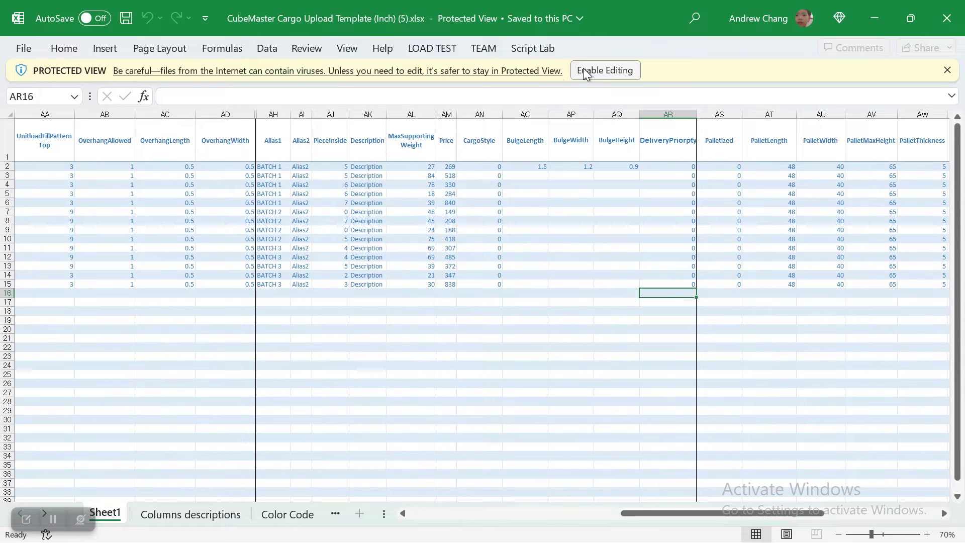
{"action": "left_click", "coordinate": [585, 72]}
Examine the sample cargo rows on Sheet1, from the group and name columns through the dimensions, weight and quantity.
{"action": "scroll", "coordinate": [374, 291], "scroll_direction": "up", "scroll_amount": 1}
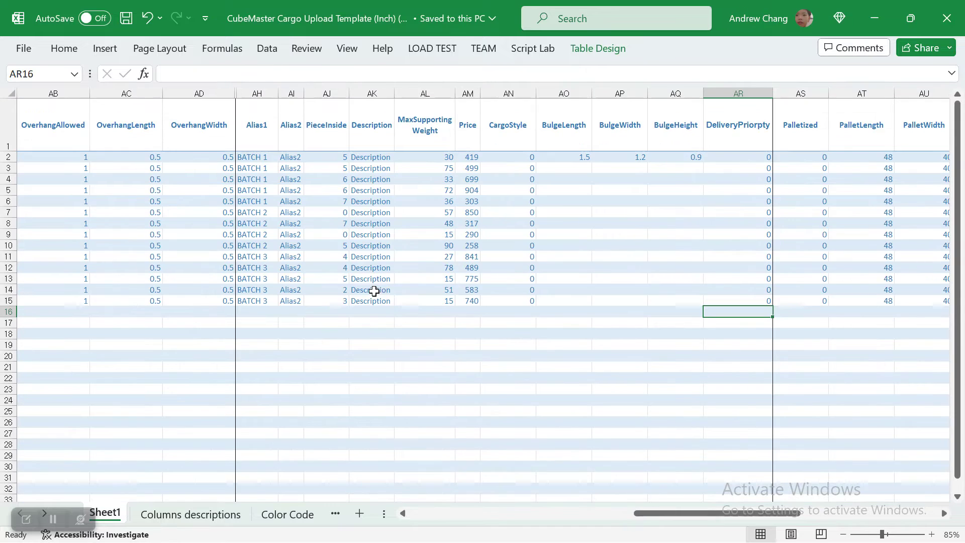
{"action": "left_click_drag", "start_coordinate": [617, 513], "coordinate": [524, 512]}
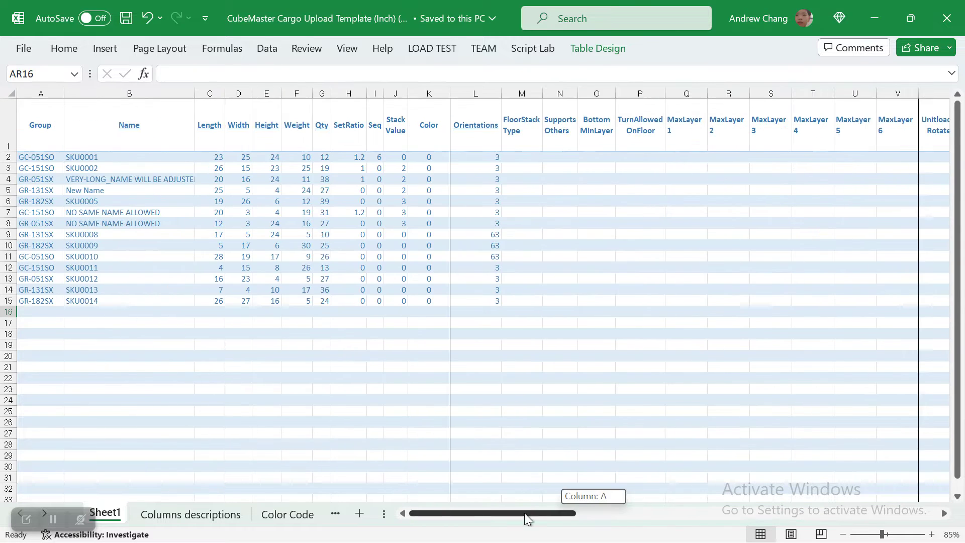
{"action": "left_click", "coordinate": [282, 399]}
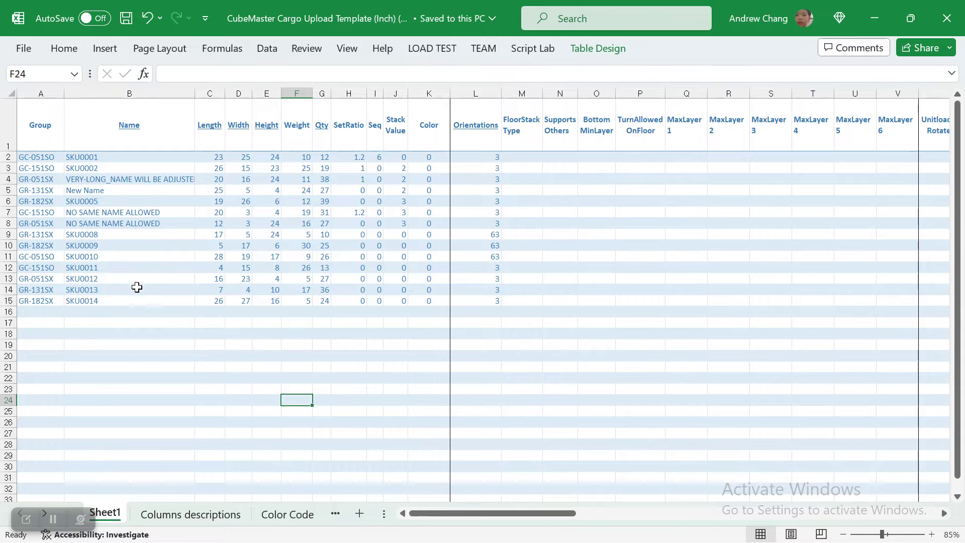
{"action": "left_click", "coordinate": [144, 158]}
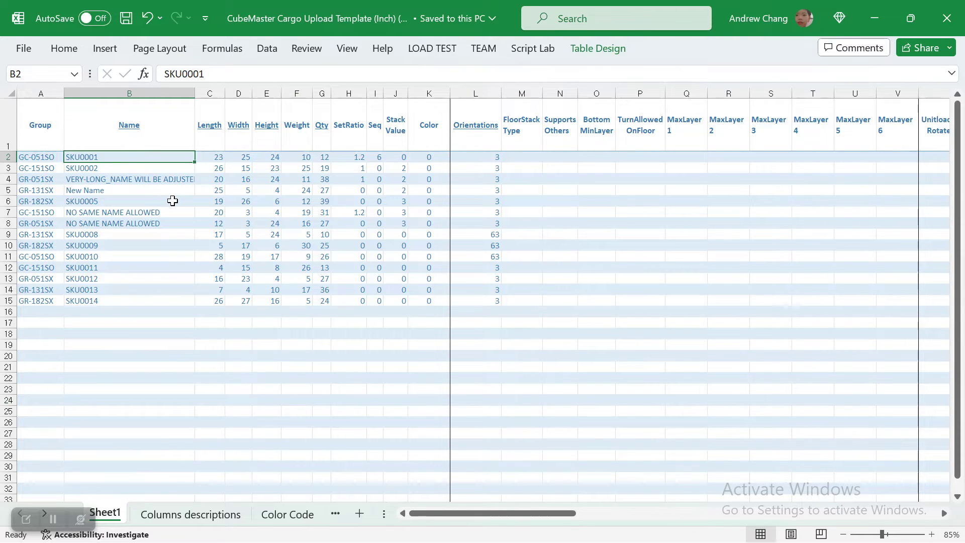
Replace the first two cargo names on Sheet1 with rtertre and reter, and save the workbook.
{"action": "type", "text": "rtertre"}
{"action": "key", "text": "Return"}
{"action": "type", "text": "reter"}
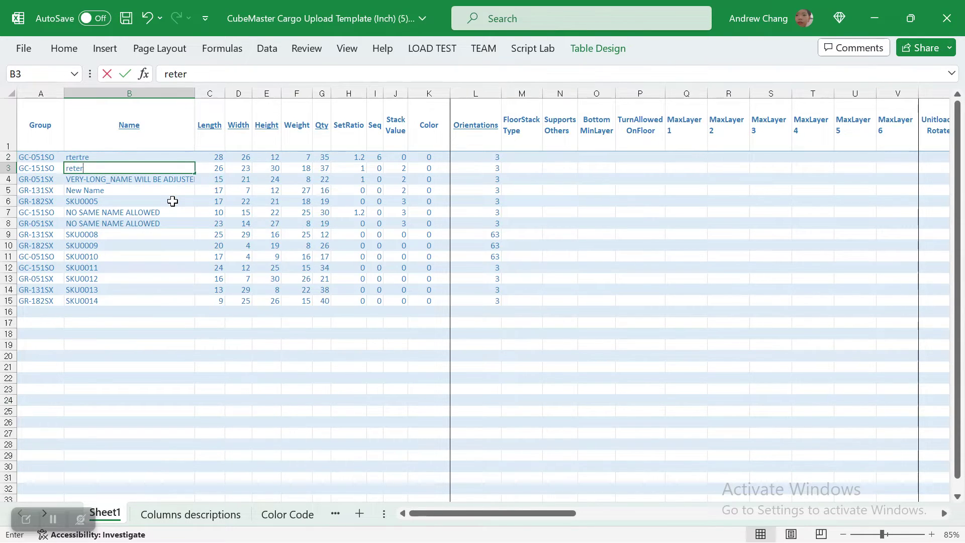
{"action": "key", "text": "Return"}
{"action": "key", "text": "Return"}
{"action": "left_click", "coordinate": [229, 311]}
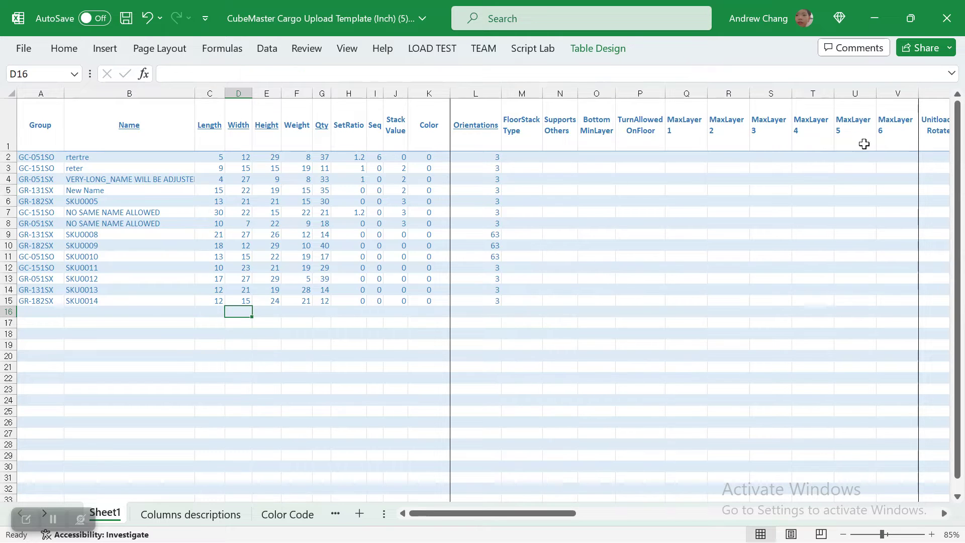
{"action": "key", "text": "ctrl+s"}
Switch back to CubeMaster Online, upload CubeMaster Cargo Upload Template (Inch) (4).xlsx from Downloads to the cargo list, and dismiss the upload report.
{"action": "key", "text": "alt+Tab"}
{"action": "key", "text": "Tab"}
{"action": "key", "text": "Tab"}
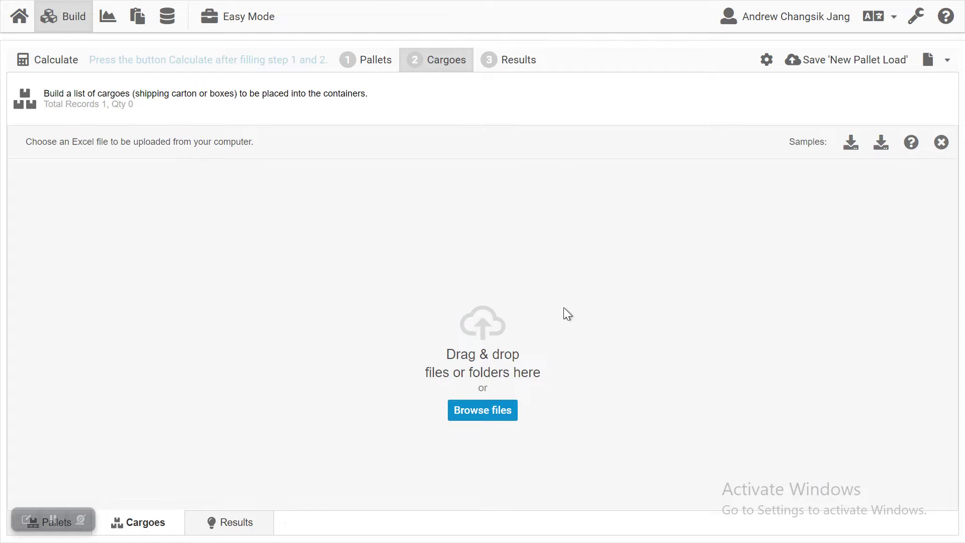
{"action": "left_click", "coordinate": [475, 411]}
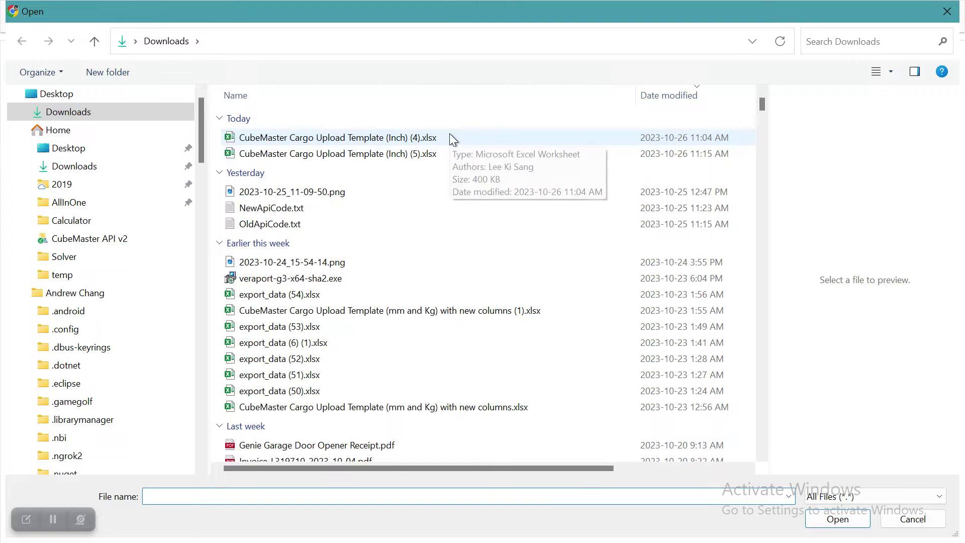
{"action": "left_click", "coordinate": [449, 134]}
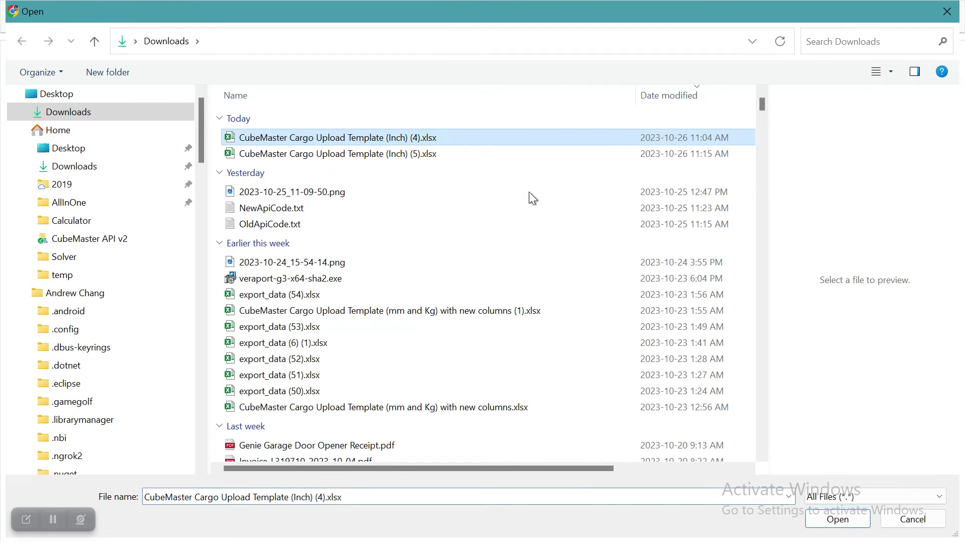
{"action": "left_click", "coordinate": [837, 520]}
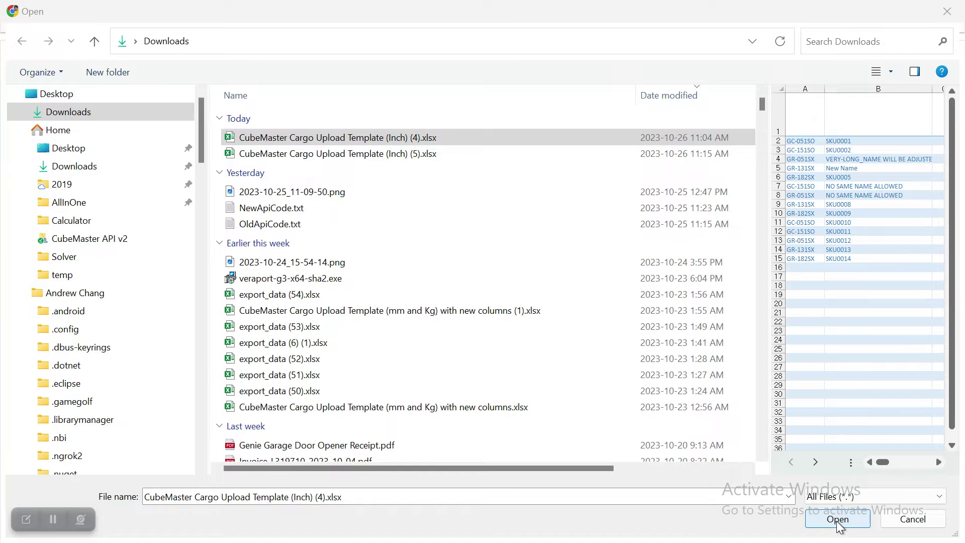
{"action": "left_click", "coordinate": [835, 522]}
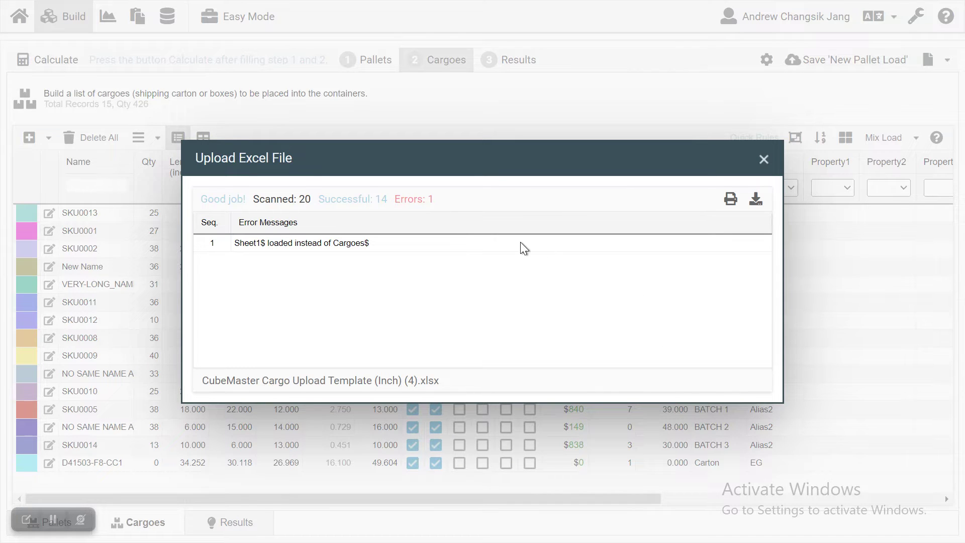
{"action": "left_click", "coordinate": [763, 158]}
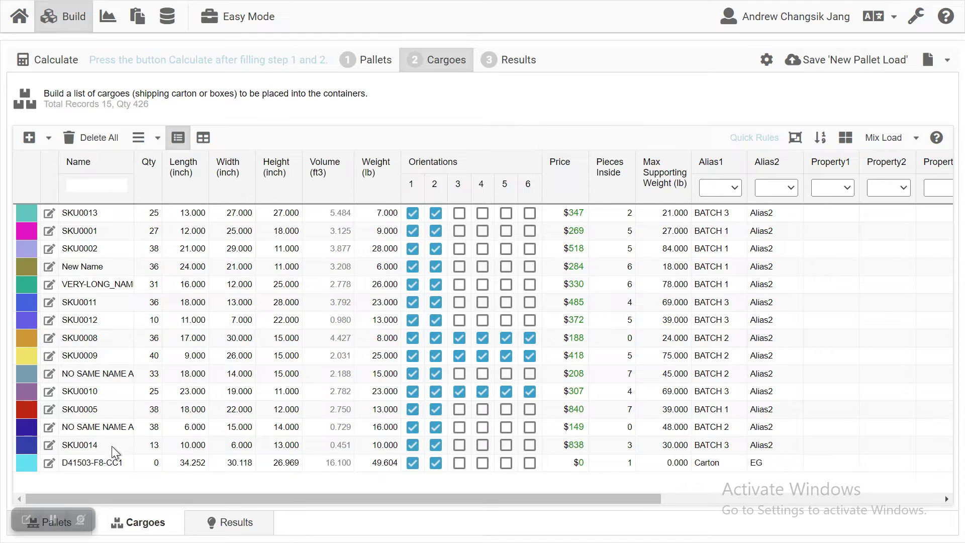
Set the quantity of cargo D41503-F8-CC1 to 23 in the cargo list.
{"action": "left_click", "coordinate": [110, 465]}
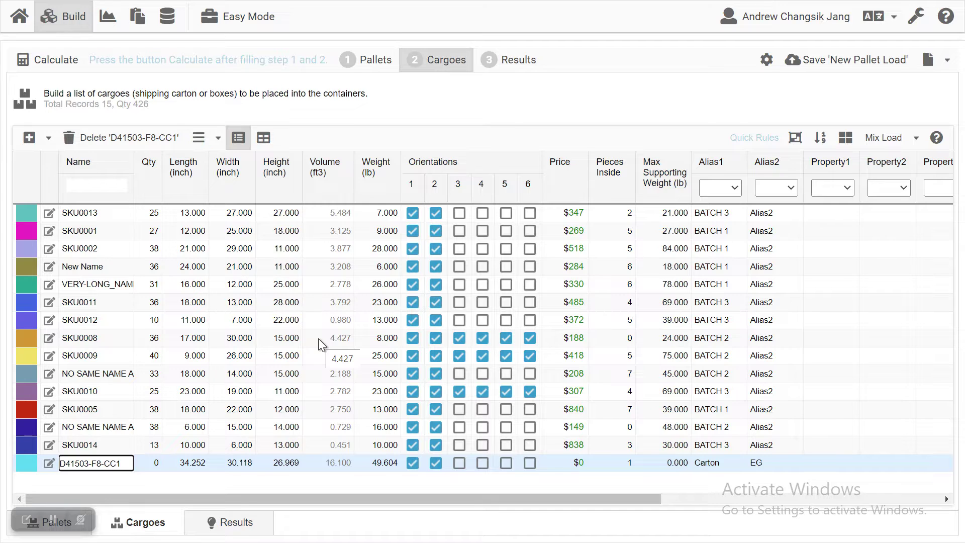
{"action": "left_click", "coordinate": [153, 462]}
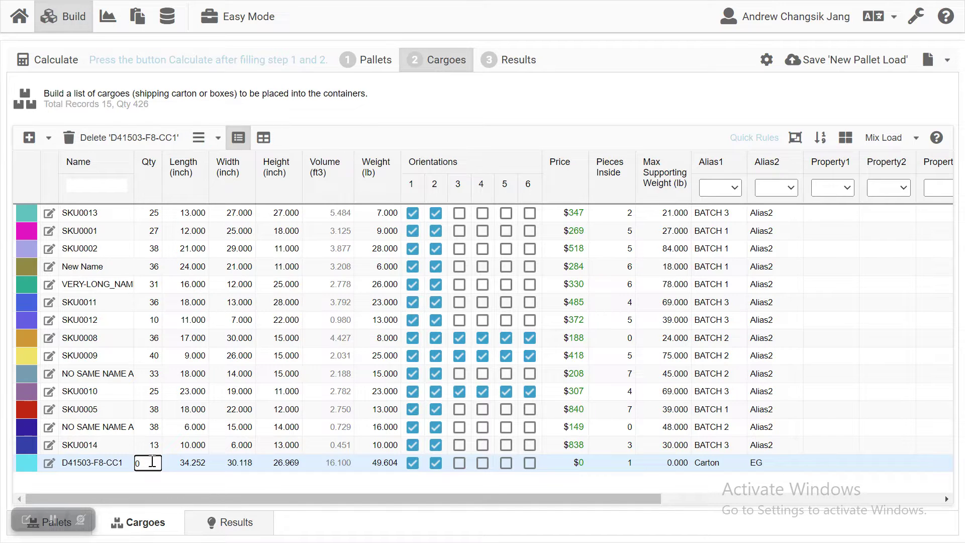
{"action": "double_click", "coordinate": [152, 461]}
{"action": "type", "text": "23"}
{"action": "key", "text": "Tab"}
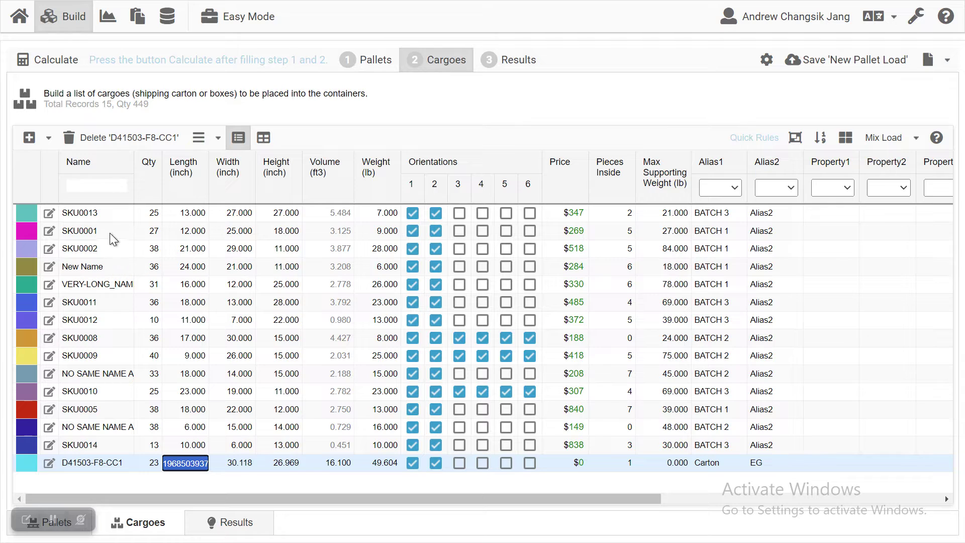
Inspect SKU0013's name, quantity, length, width, height, volume and weight cells in the cargo list.
{"action": "left_click", "coordinate": [113, 213]}
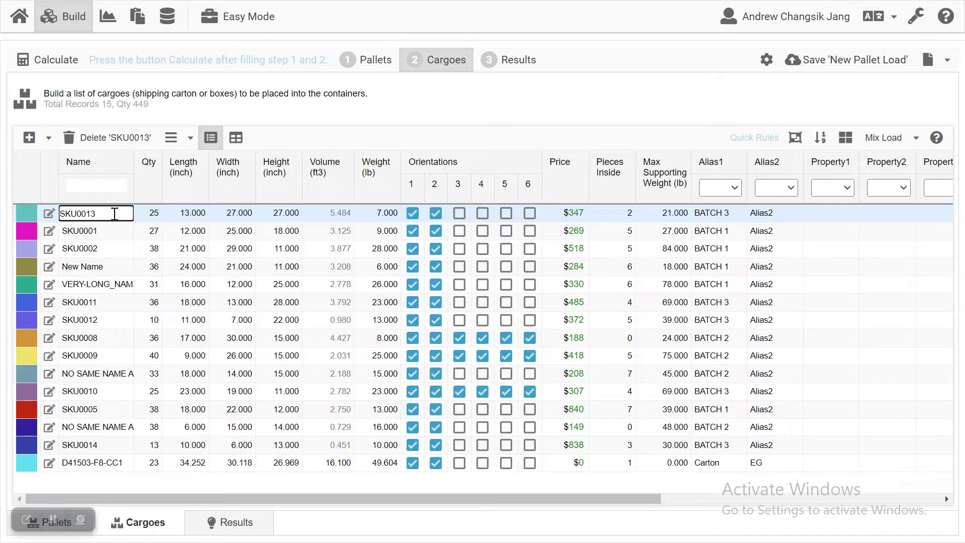
{"action": "left_click", "coordinate": [146, 215]}
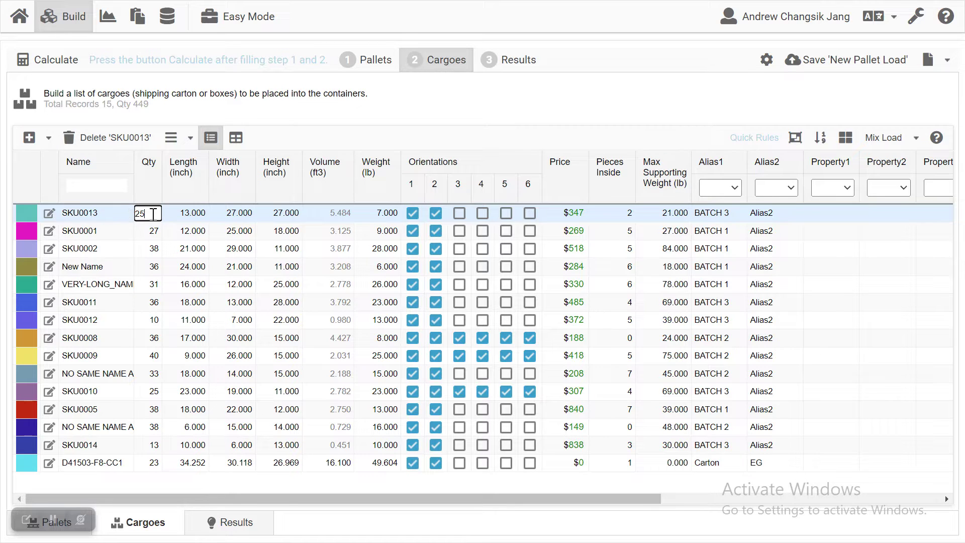
{"action": "left_click", "coordinate": [184, 217]}
{"action": "left_click", "coordinate": [234, 217]}
{"action": "left_click", "coordinate": [267, 216]}
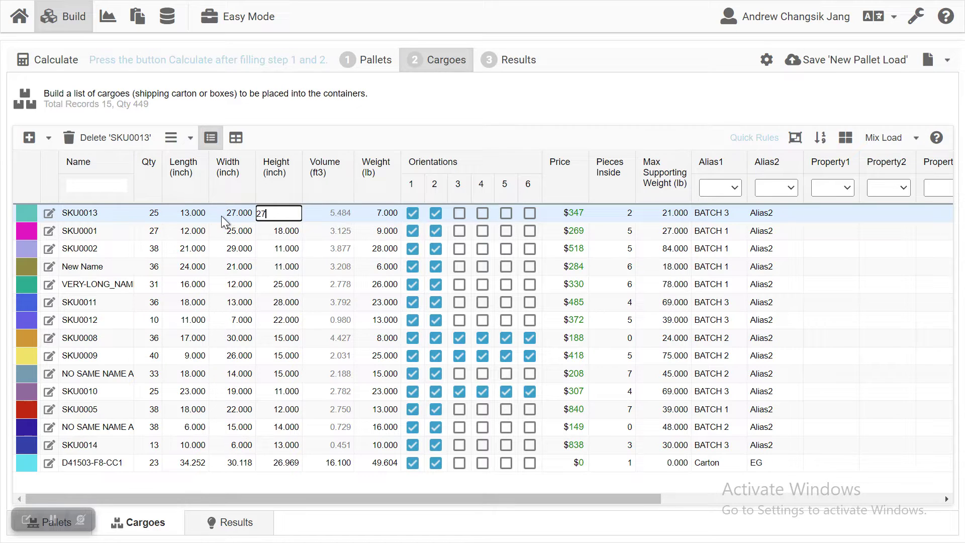
{"action": "left_click", "coordinate": [329, 211]}
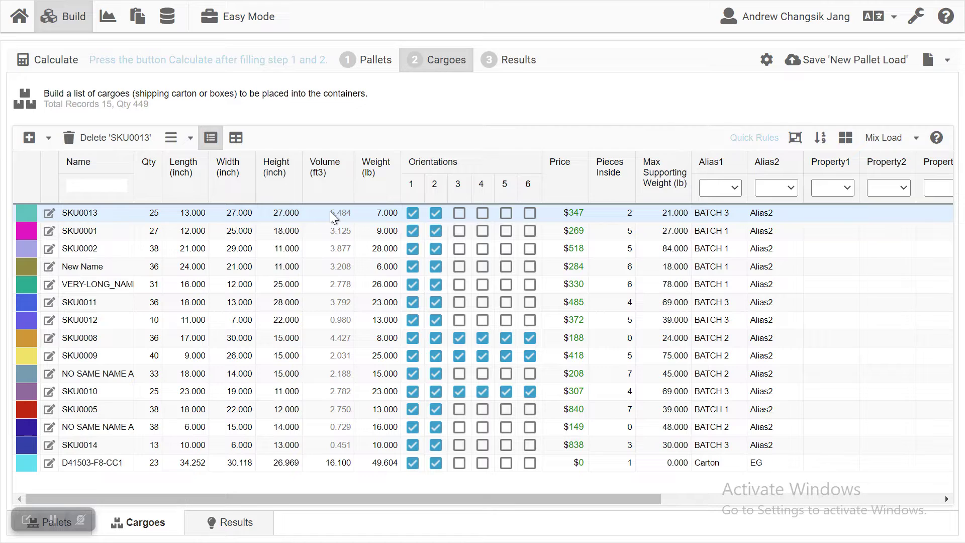
{"action": "left_click", "coordinate": [368, 210]}
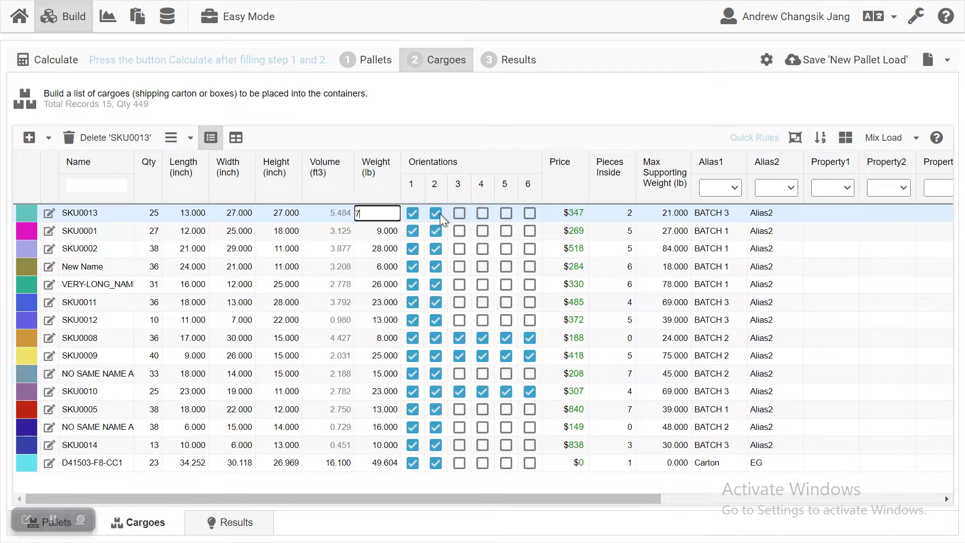
Open the details of cargo SKU0013 and display its orientation settings.
{"action": "left_click", "coordinate": [50, 215]}
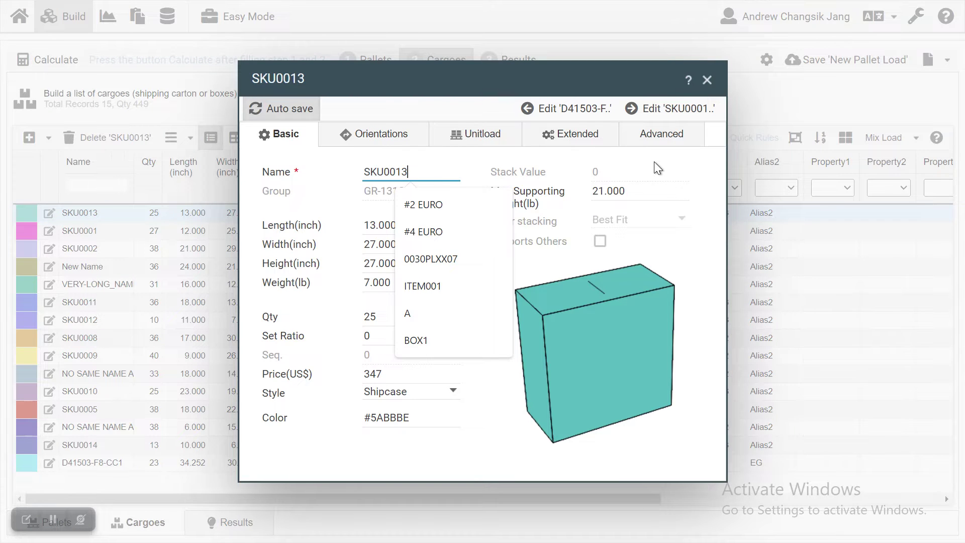
{"action": "left_click", "coordinate": [653, 162]}
{"action": "left_click", "coordinate": [391, 136]}
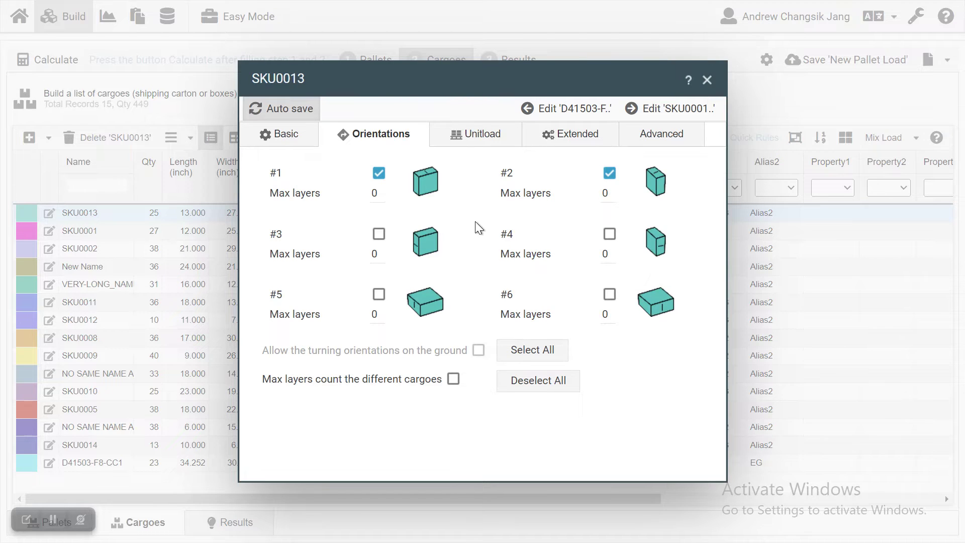
Try allowing orientations #3 and #6 for SKU0013, followed by all six orientations at once.
{"action": "left_click", "coordinate": [379, 233]}
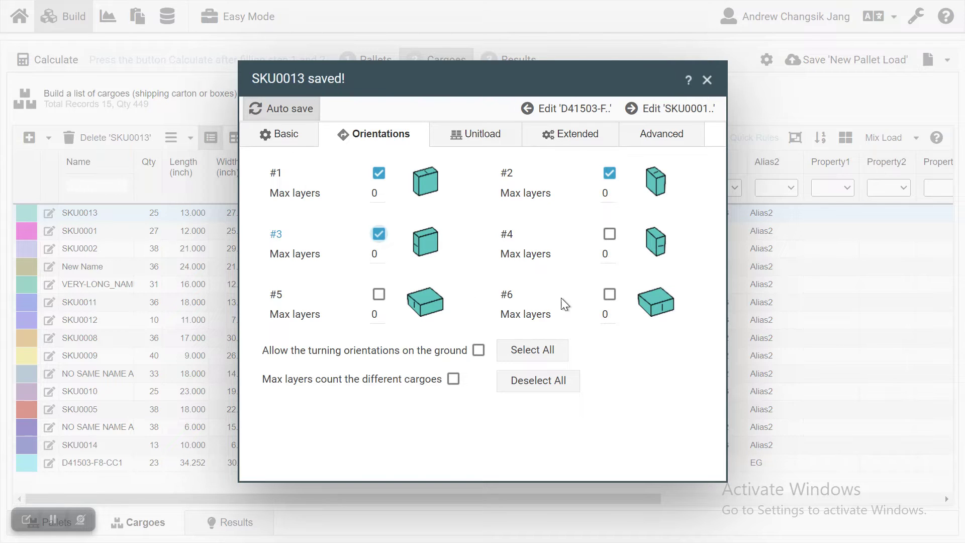
{"action": "left_click", "coordinate": [609, 295]}
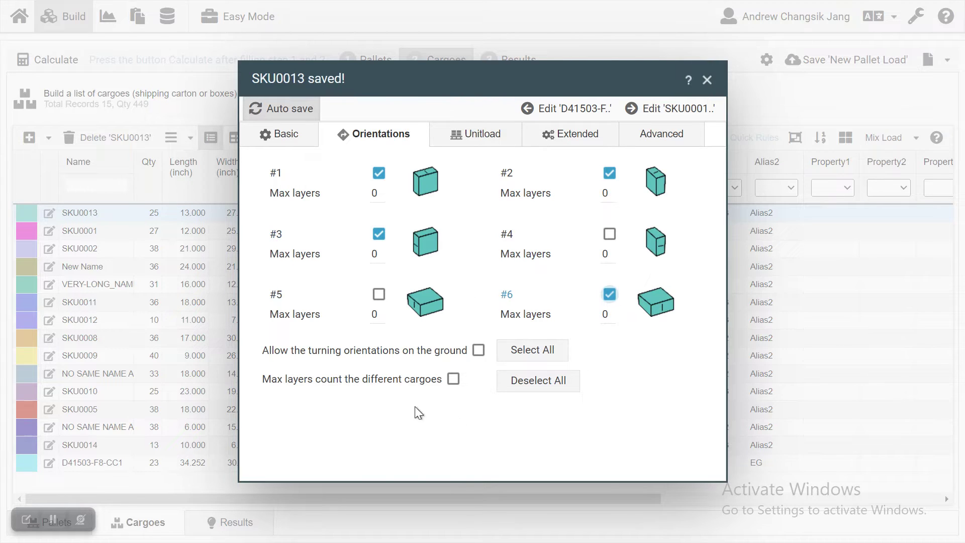
{"action": "left_click", "coordinate": [533, 351]}
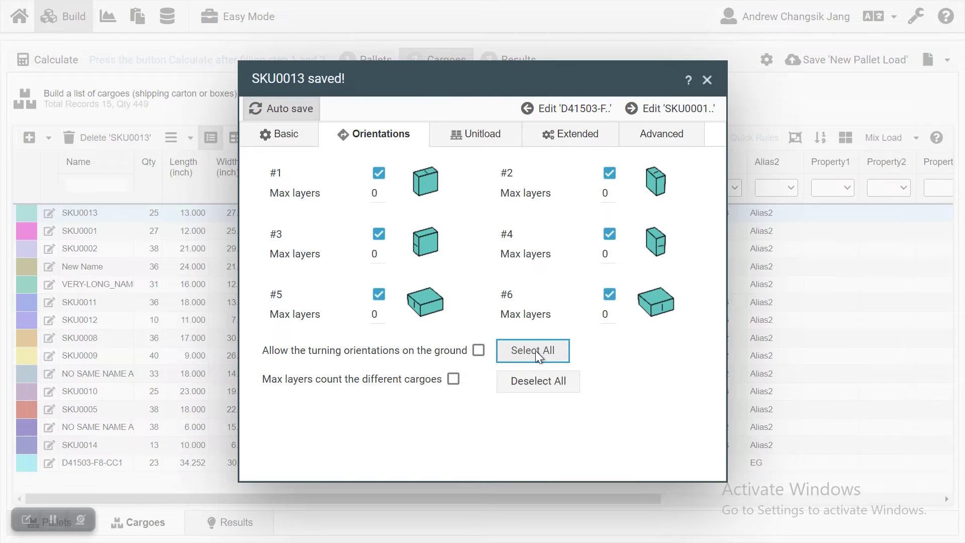
Clear all of SKU0013's orientations, allow only #2 with a maximum of 5 layers, and close the cargo details.
{"action": "left_click", "coordinate": [538, 380]}
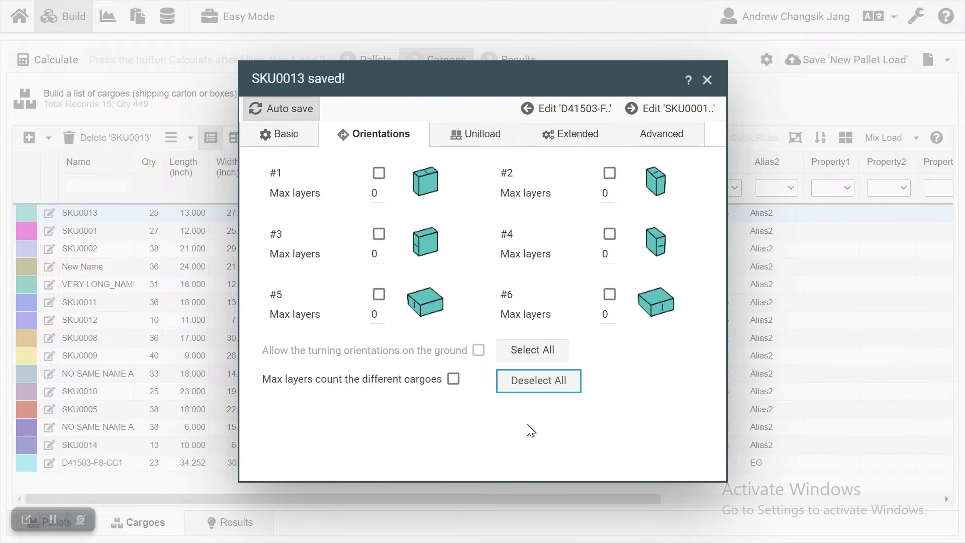
{"action": "left_click", "coordinate": [608, 174]}
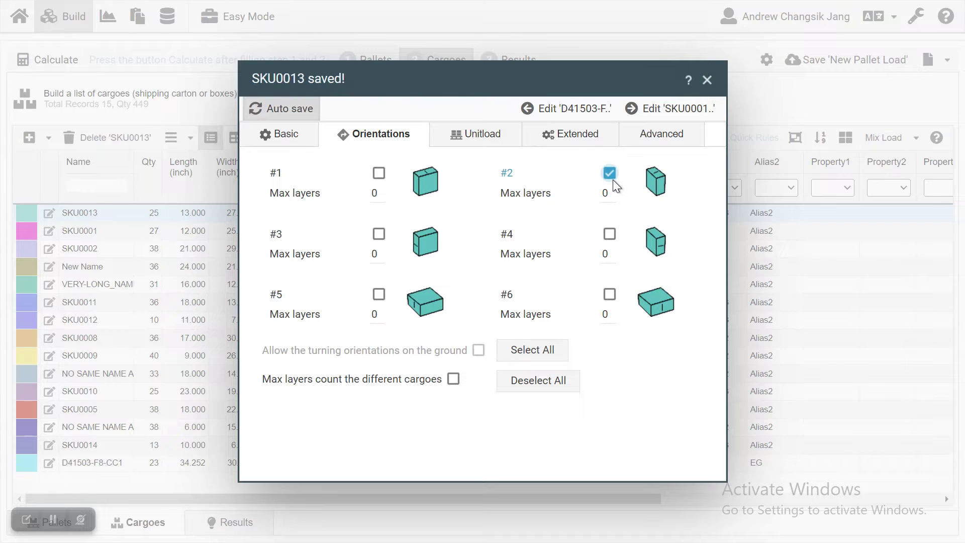
{"action": "left_click", "coordinate": [614, 198]}
{"action": "type", "text": "5"}
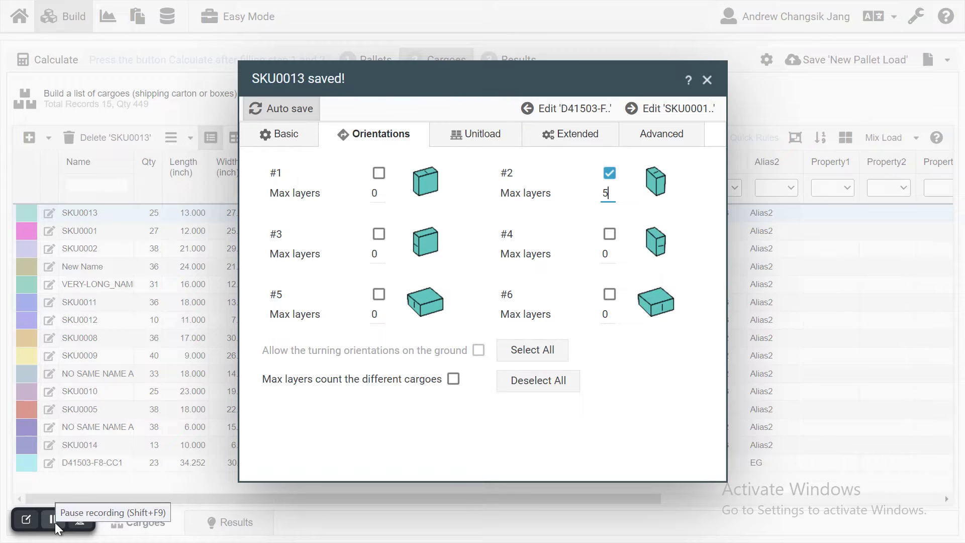
{"action": "left_click", "coordinate": [707, 80]}
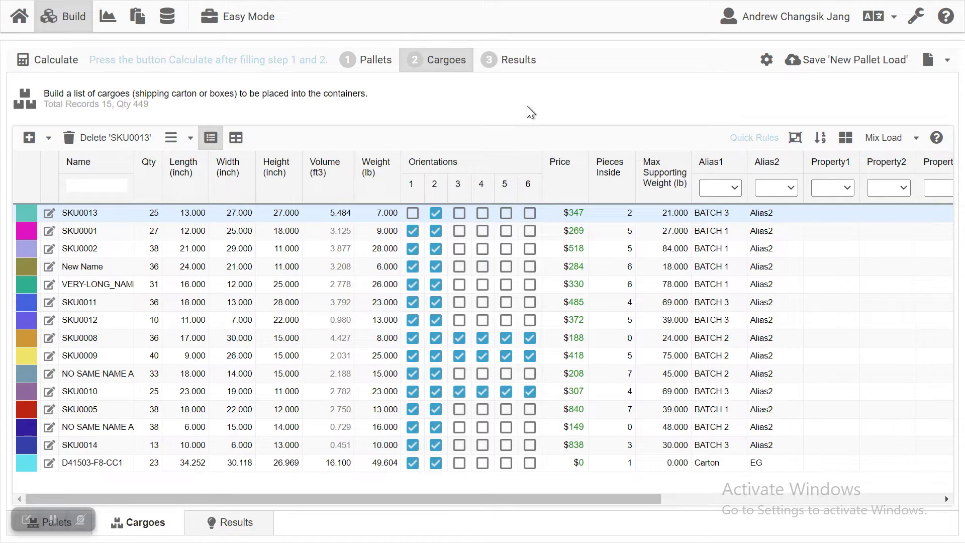
Calculate the pallet load from the defined pallet and cargoes.
{"action": "left_click", "coordinate": [52, 64]}
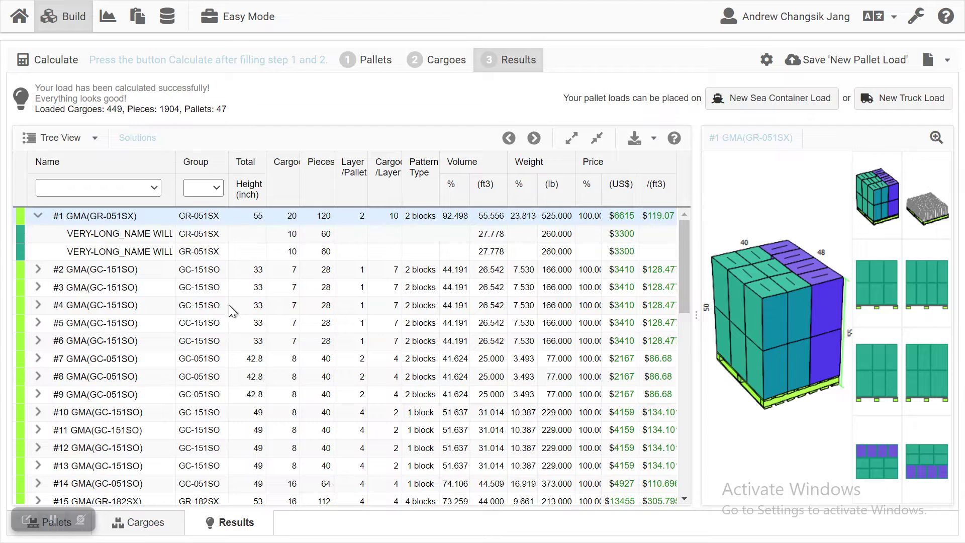
{"action": "left_click", "coordinate": [25, 519]}
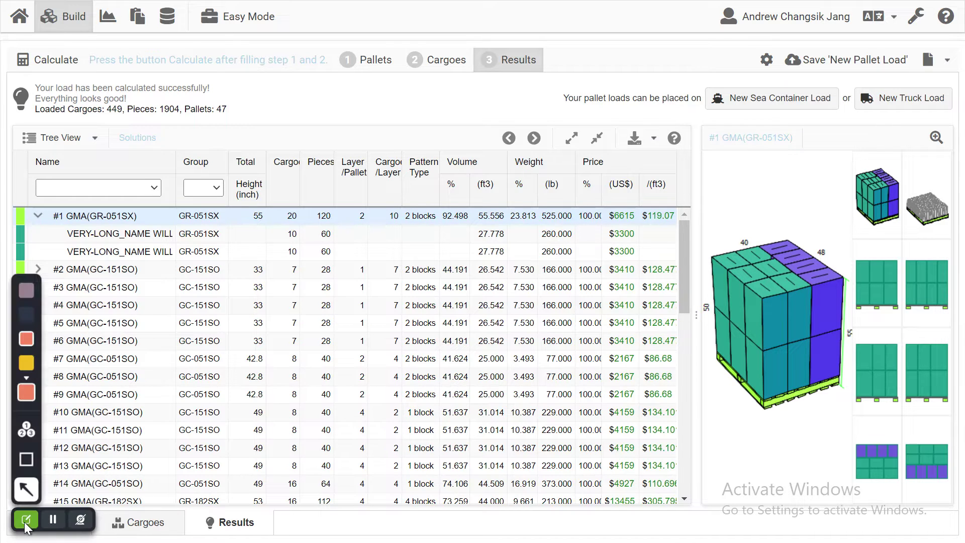
{"action": "left_click", "coordinate": [26, 392]}
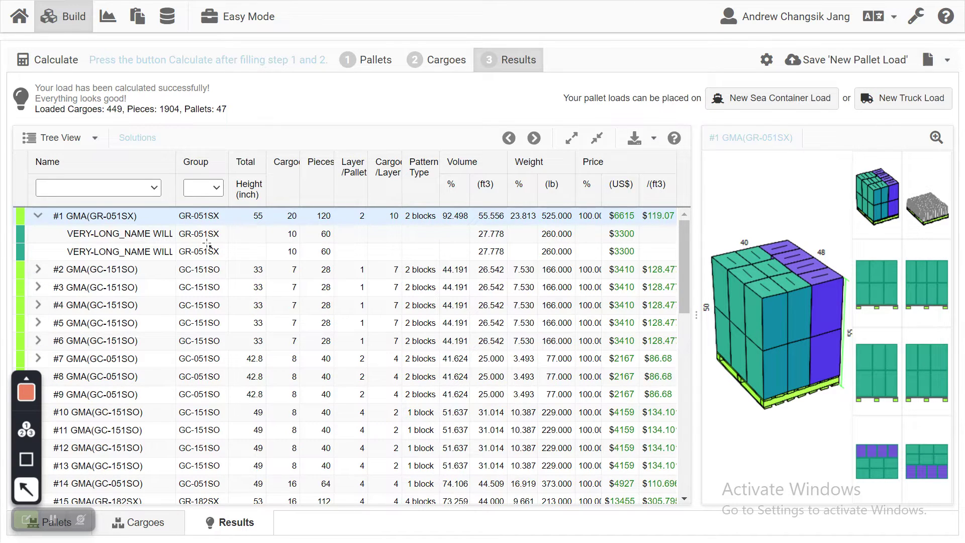
{"action": "mouse_move", "coordinate": [38, 117]}
{"action": "left_mouse_down"}
{"action": "mouse_move", "coordinate": [110, 122]}
{"action": "mouse_move", "coordinate": [100, 116]}
{"action": "left_mouse_up"}
{"action": "left_click_drag", "start_coordinate": [108, 137], "coordinate": [161, 115]}
{"action": "left_click_drag", "start_coordinate": [201, 148], "coordinate": [217, 117]}
{"action": "left_click_drag", "start_coordinate": [115, 158], "coordinate": [113, 118]}
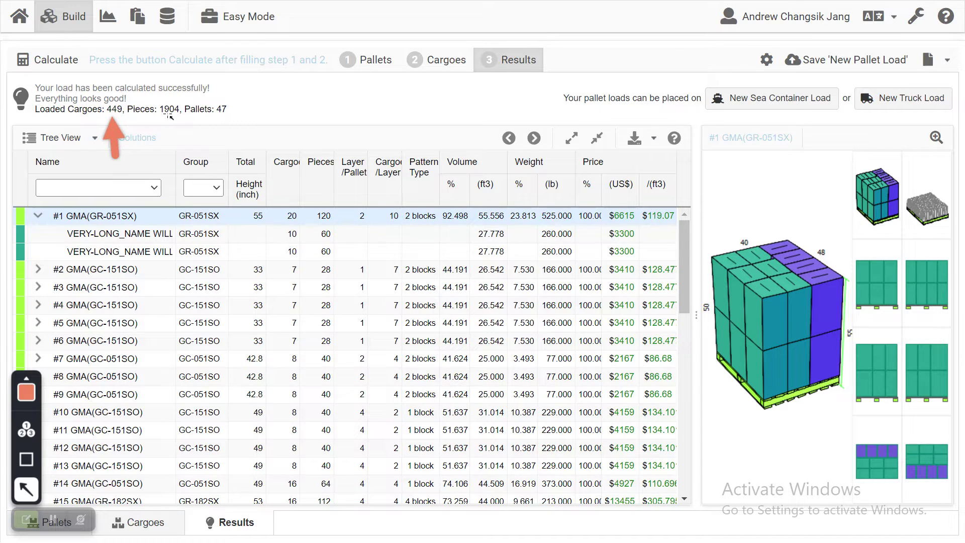
{"action": "left_click_drag", "start_coordinate": [21, 182], "coordinate": [62, 227]}
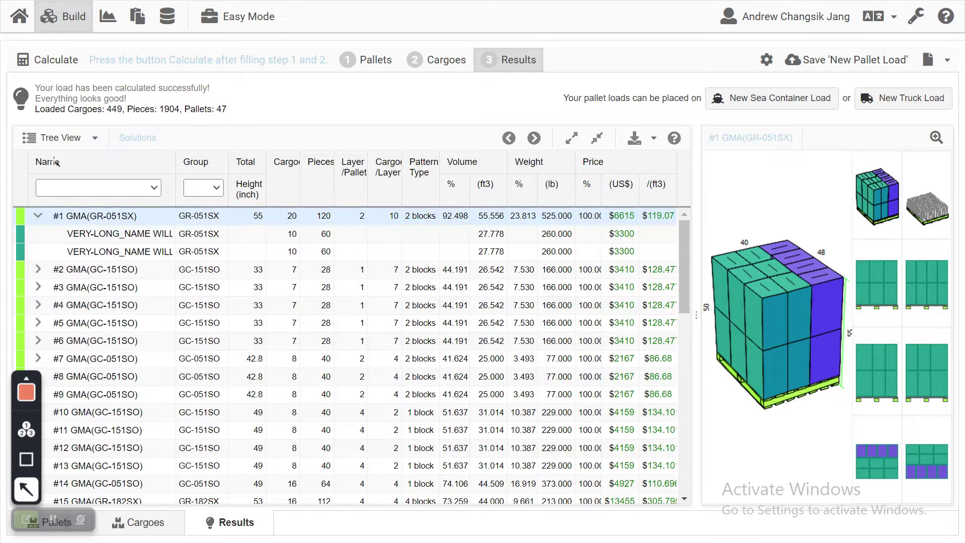
{"action": "mouse_move", "coordinate": [125, 143]}
{"action": "left_mouse_down"}
{"action": "mouse_move", "coordinate": [119, 250]}
{"action": "mouse_move", "coordinate": [130, 279]}
{"action": "left_mouse_up"}
{"action": "mouse_move", "coordinate": [483, 200]}
{"action": "left_mouse_down"}
{"action": "mouse_move", "coordinate": [534, 217]}
{"action": "mouse_move", "coordinate": [607, 214]}
{"action": "mouse_move", "coordinate": [625, 192]}
{"action": "mouse_move", "coordinate": [642, 211]}
{"action": "left_mouse_up"}
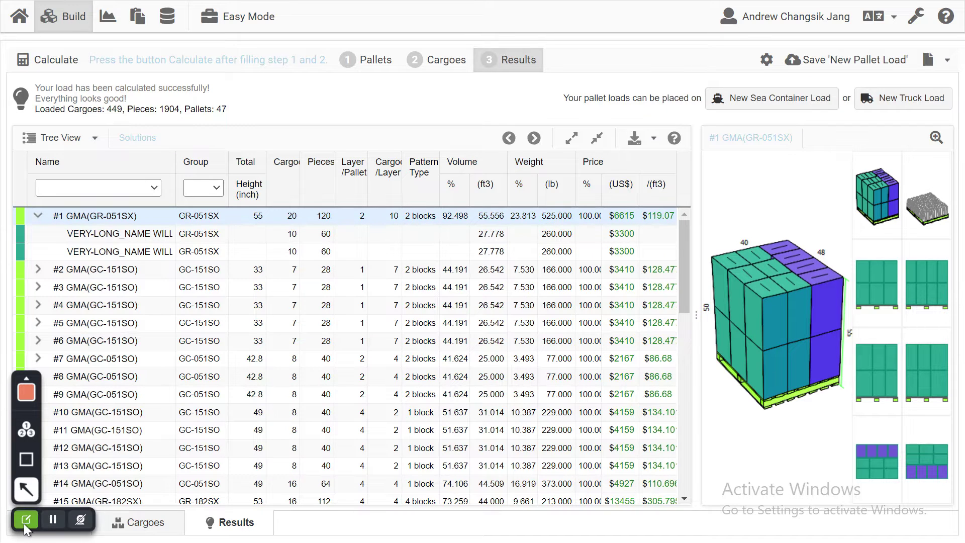
{"action": "left_click", "coordinate": [24, 523]}
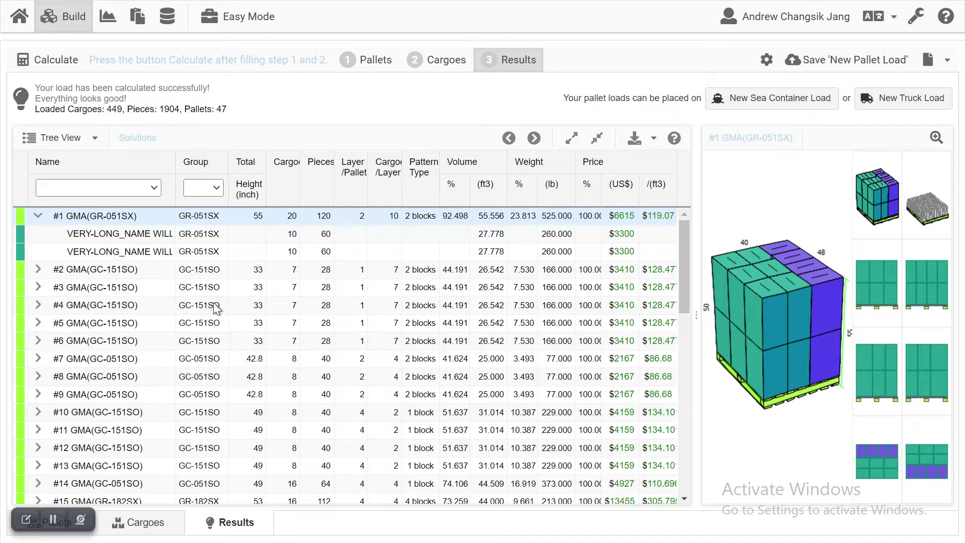
Collapse pallet #1 in the results, look through the pallet list, and view the loading diagram of #16 GMA(GR-182SX).
{"action": "left_click", "coordinate": [38, 216]}
{"action": "scroll", "coordinate": [297, 327], "scroll_direction": "down", "scroll_amount": 10}
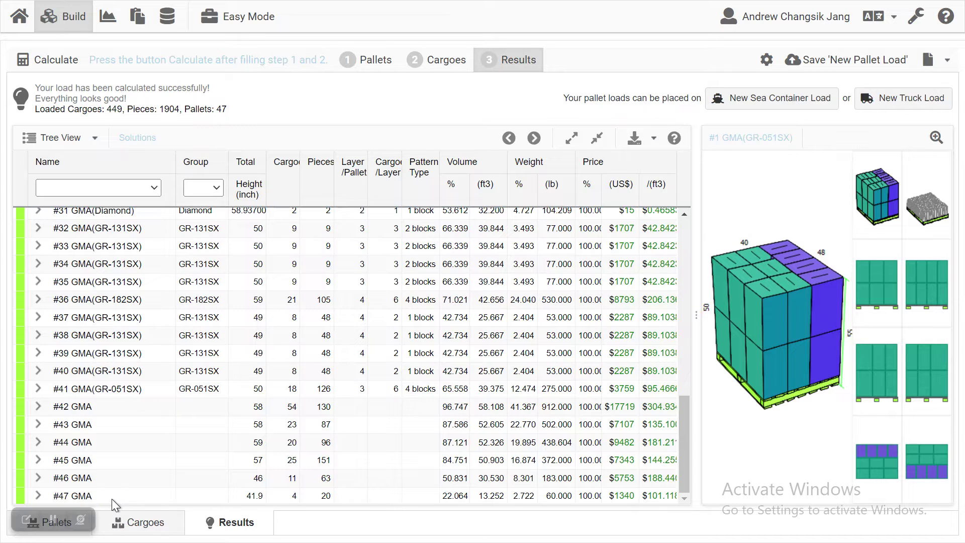
{"action": "scroll", "coordinate": [161, 497], "scroll_direction": "up", "scroll_amount": 10}
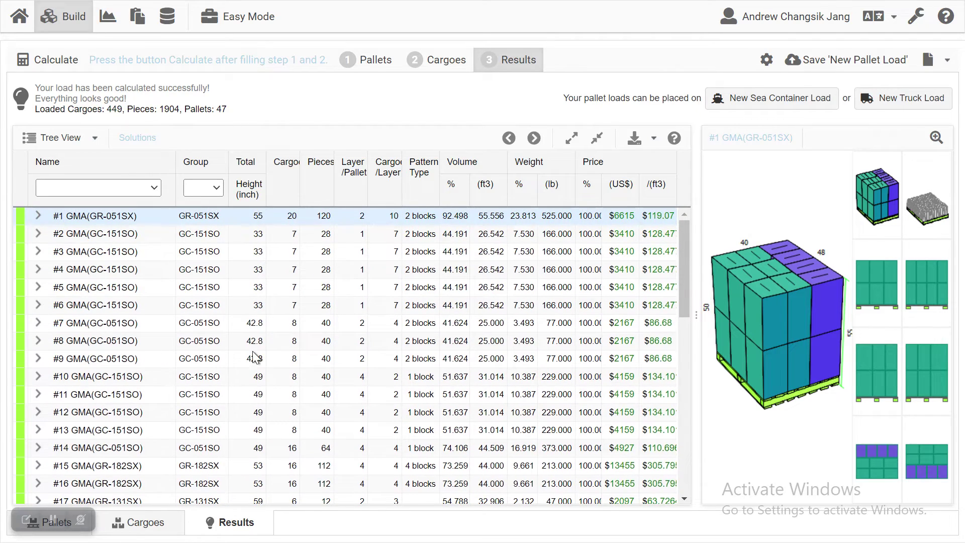
{"action": "scroll", "coordinate": [327, 371], "scroll_direction": "down", "scroll_amount": 3}
{"action": "left_click", "coordinate": [376, 334]}
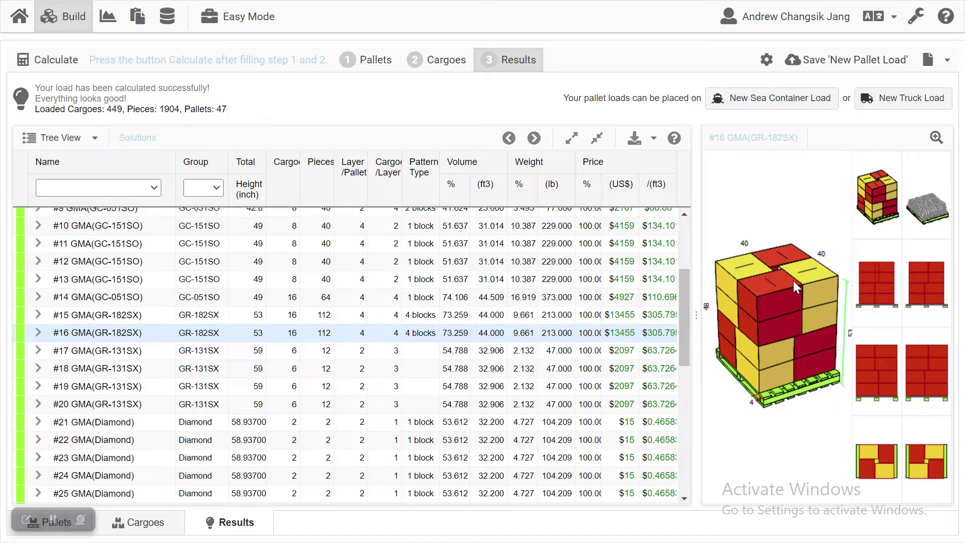
View the loading diagrams of pallets #20, #22, #41, #46 and #45 in the results list.
{"action": "scroll", "coordinate": [572, 440], "scroll_direction": "down", "scroll_amount": 3}
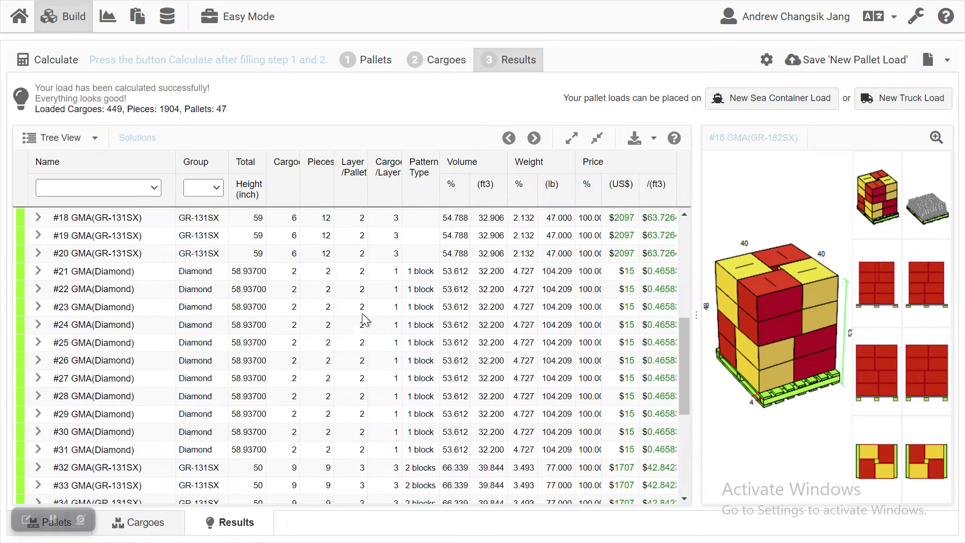
{"action": "left_click", "coordinate": [259, 255]}
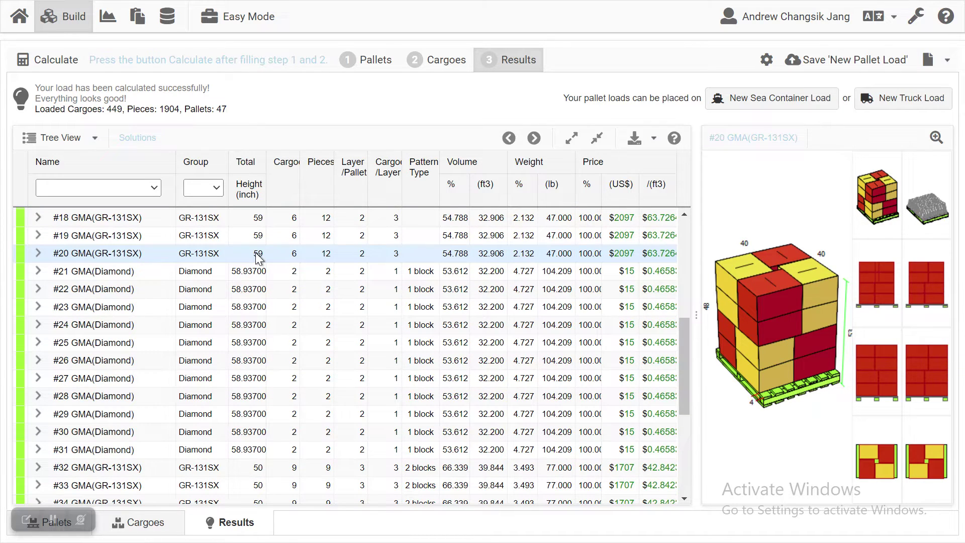
{"action": "left_click", "coordinate": [260, 294]}
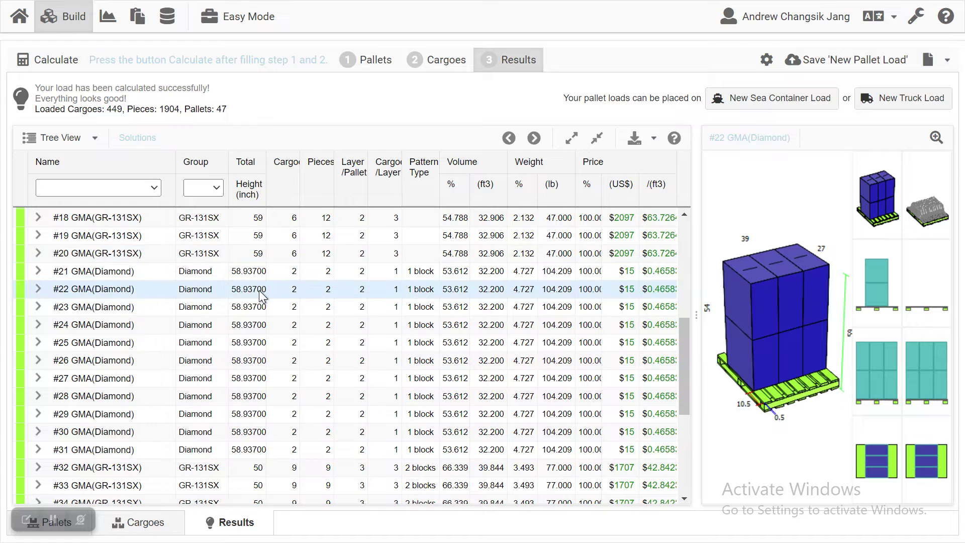
{"action": "scroll", "coordinate": [327, 390], "scroll_direction": "down", "scroll_amount": 4}
{"action": "left_click", "coordinate": [326, 399]}
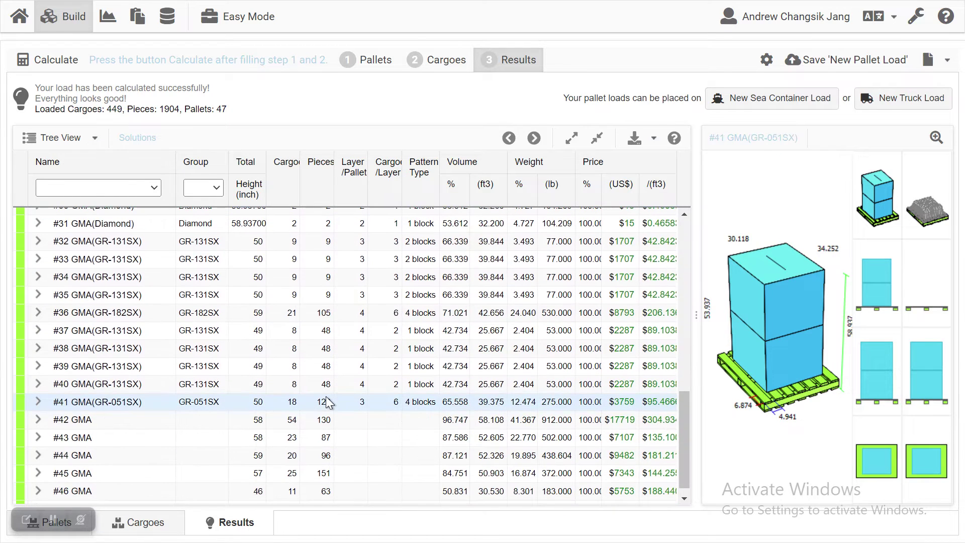
{"action": "scroll", "coordinate": [386, 436], "scroll_direction": "down", "scroll_amount": 1}
{"action": "left_click", "coordinate": [390, 472]}
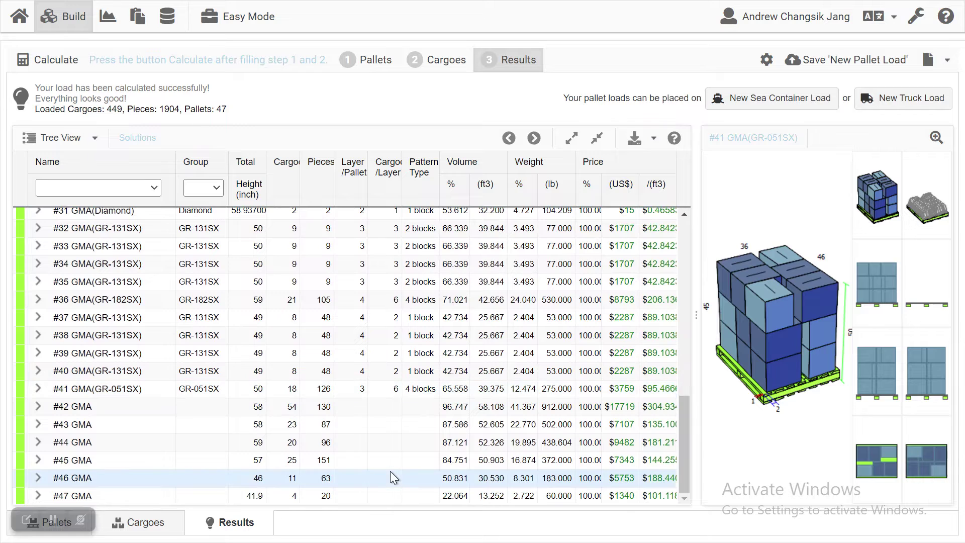
{"action": "left_click", "coordinate": [398, 460]}
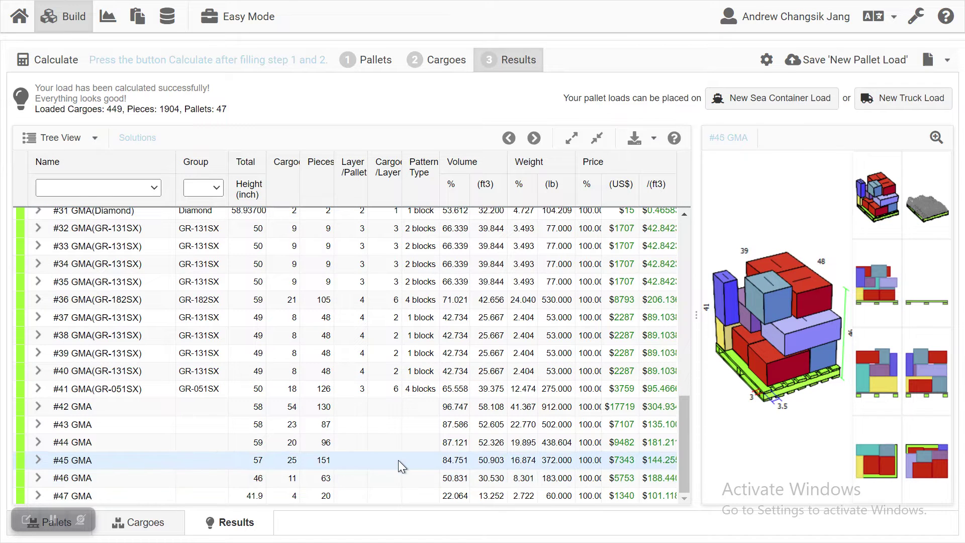
Expand pallet #45 GMA and view its eight cargo entries one by one in loading order.
{"action": "left_click", "coordinate": [42, 460]}
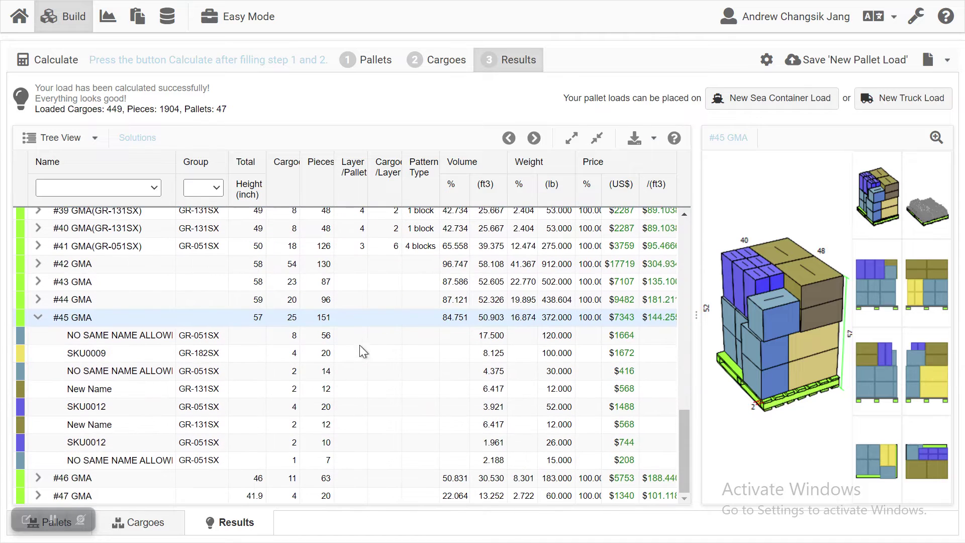
{"action": "left_click", "coordinate": [369, 337]}
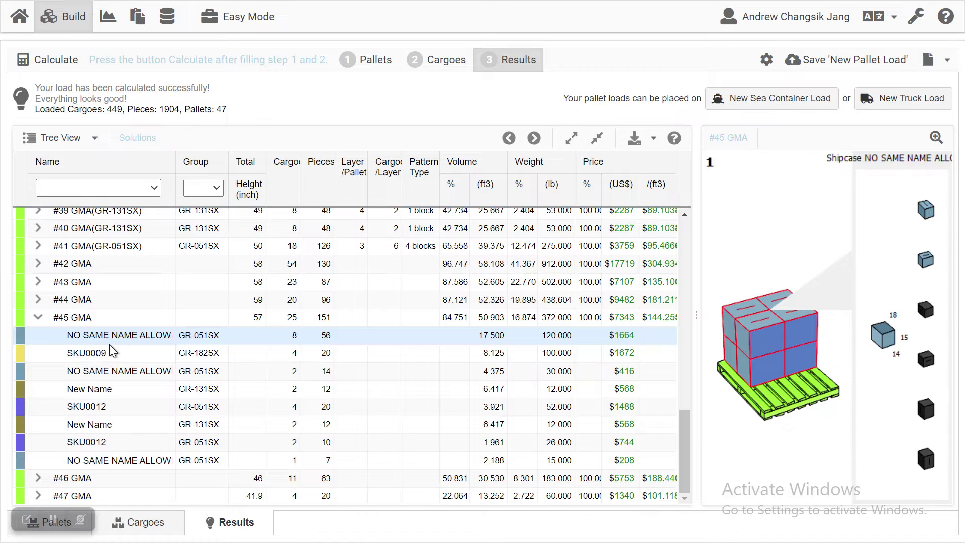
{"action": "left_click", "coordinate": [156, 351]}
{"action": "left_click", "coordinate": [205, 369]}
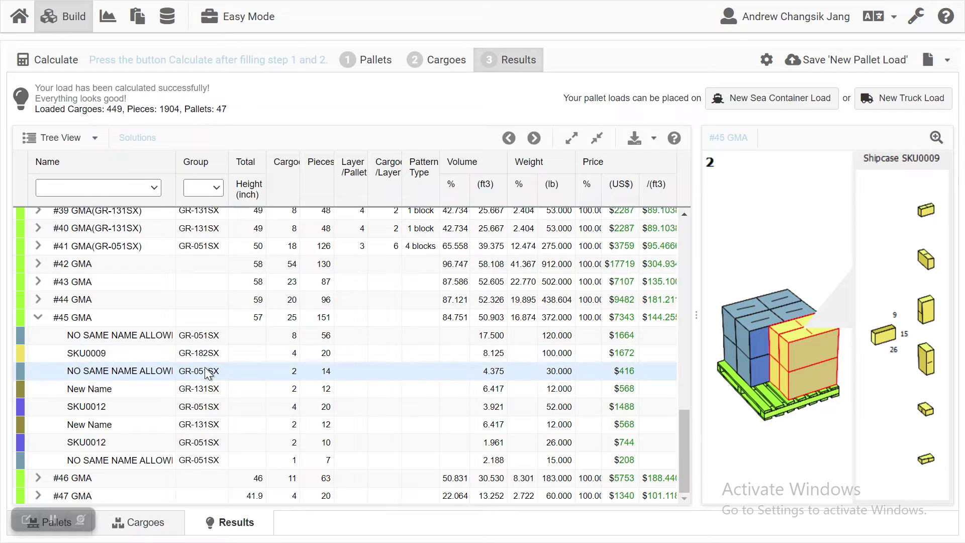
{"action": "left_click", "coordinate": [222, 393]}
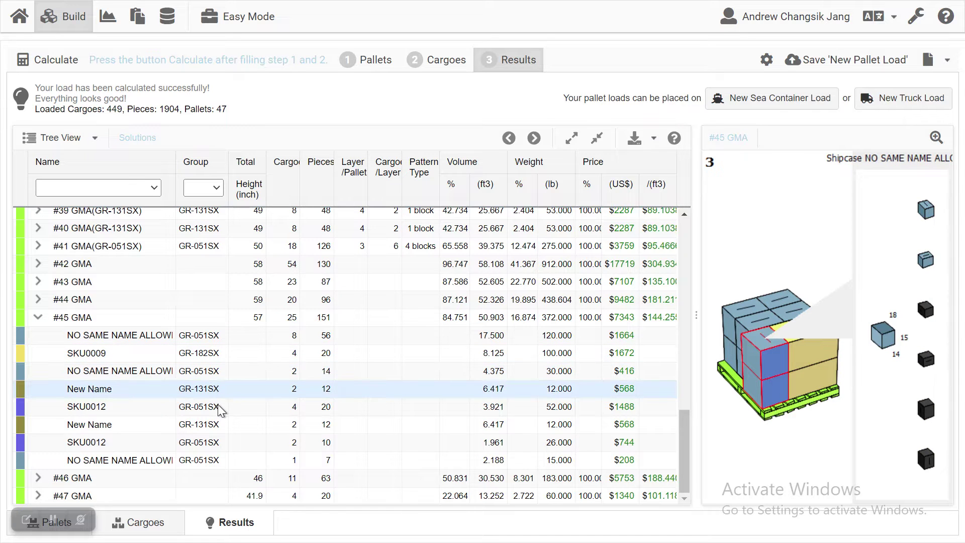
{"action": "left_click", "coordinate": [219, 408]}
{"action": "left_click", "coordinate": [216, 424]}
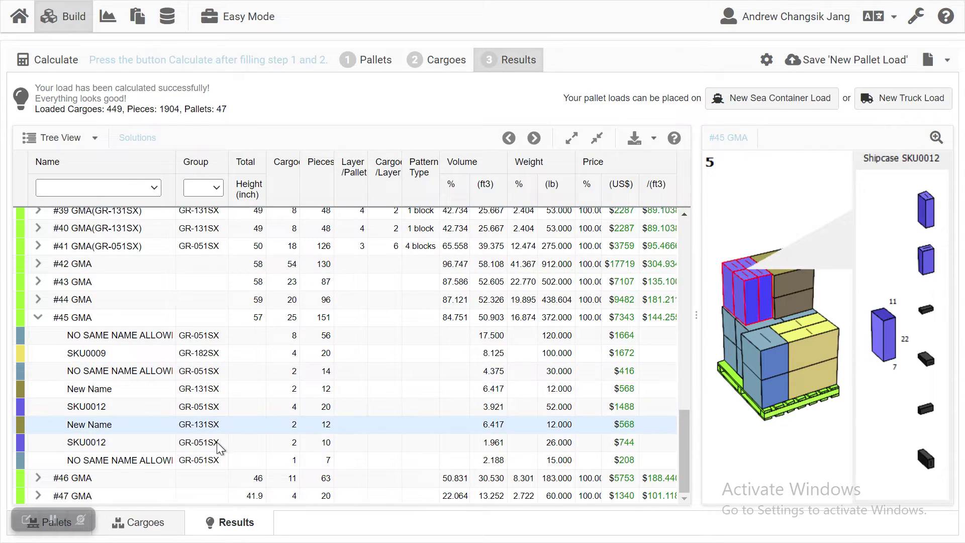
{"action": "left_click", "coordinate": [216, 442]}
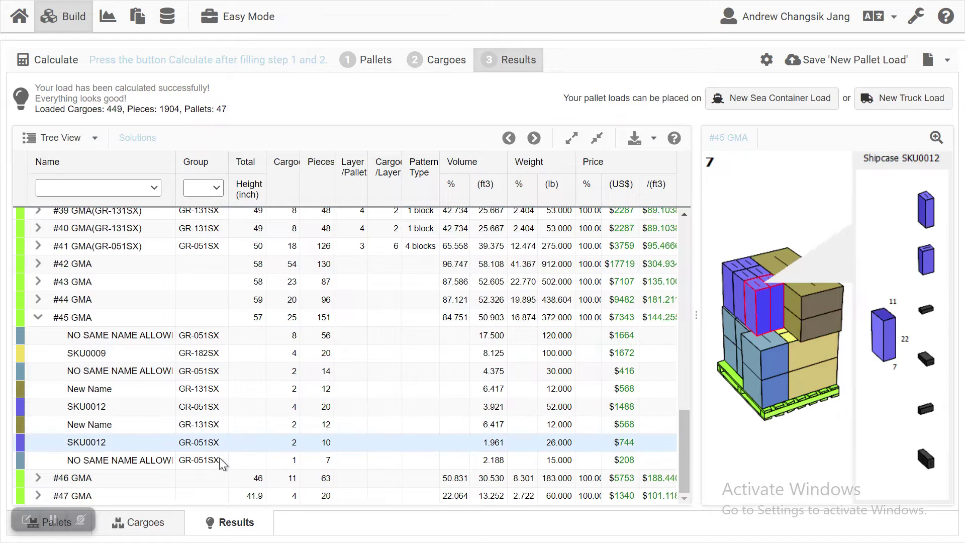
{"action": "left_click", "coordinate": [219, 458]}
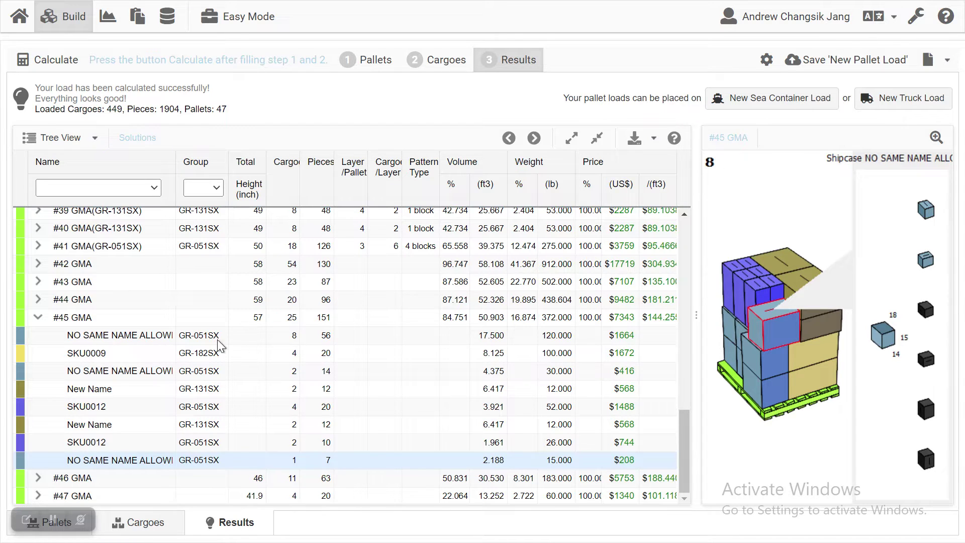
Review the first, second and last cargo entries of pallet #45 again, show its full diagram, and collapse it.
{"action": "left_click", "coordinate": [145, 340]}
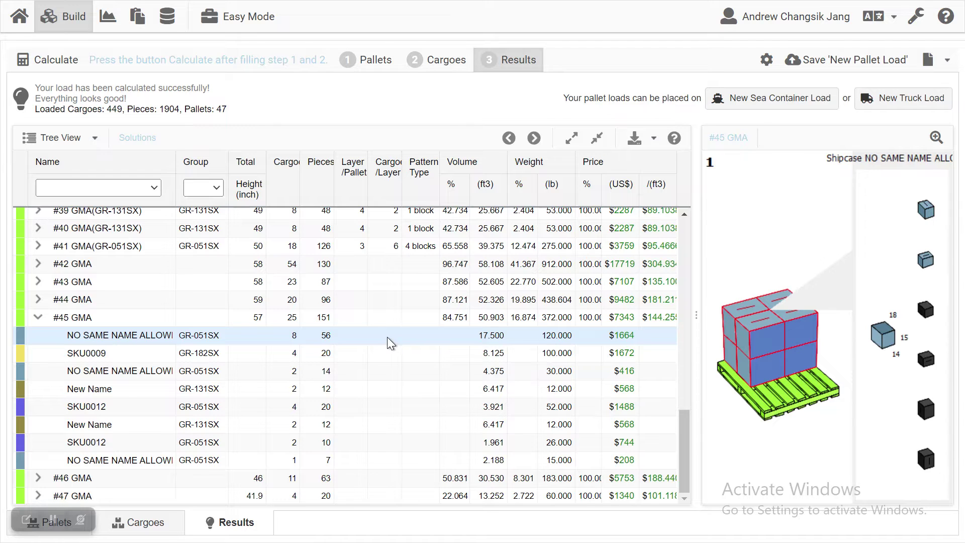
{"action": "left_click", "coordinate": [106, 351]}
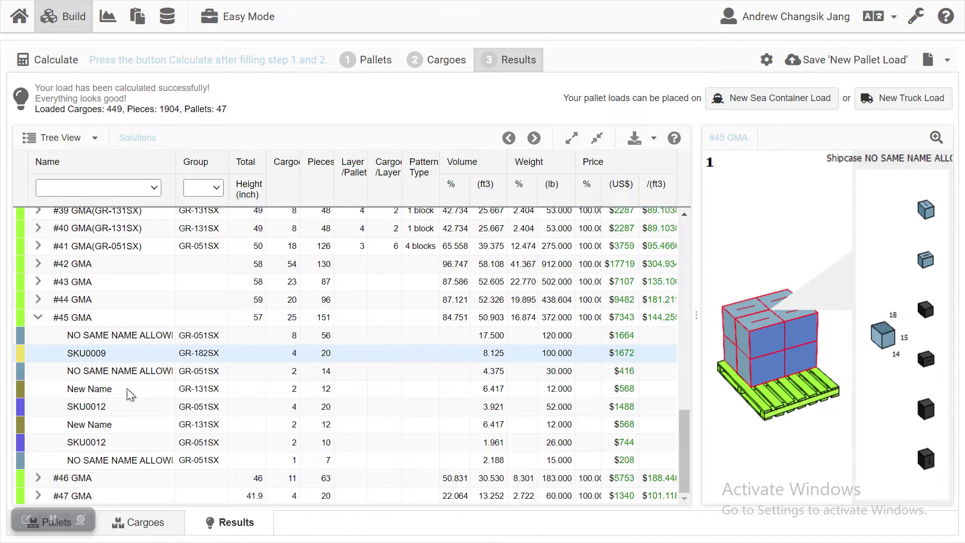
{"action": "left_click", "coordinate": [140, 458]}
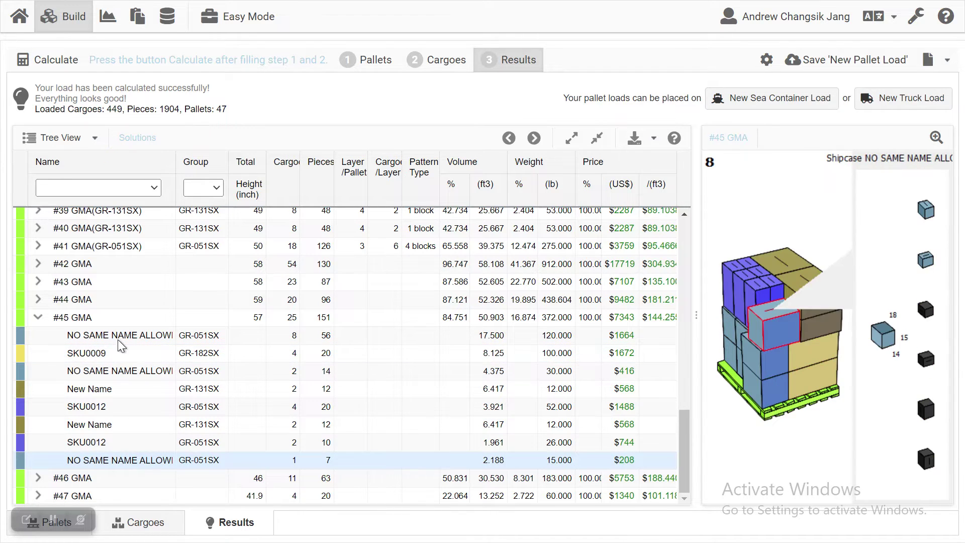
{"action": "left_click", "coordinate": [116, 318]}
{"action": "left_click", "coordinate": [38, 317]}
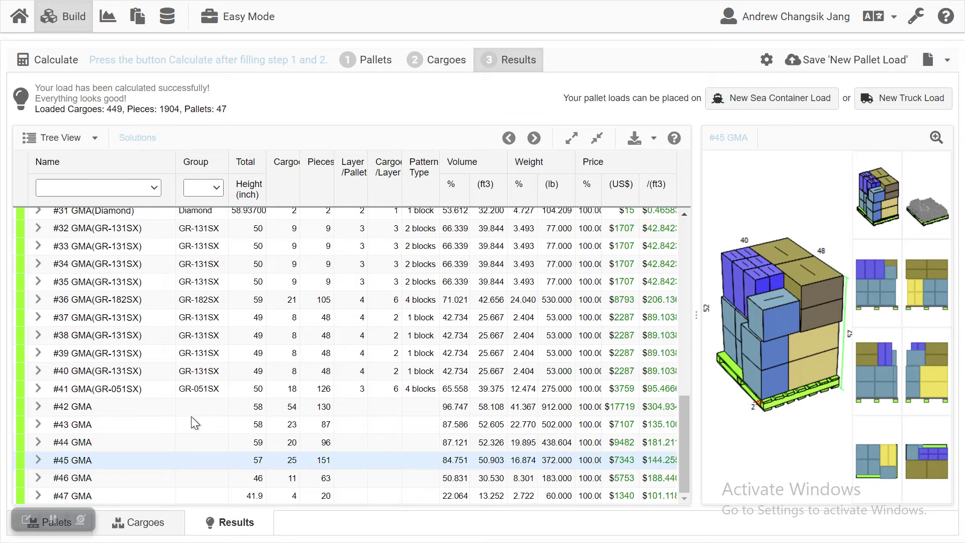
Go to the load analysis and view the summary and load list of pallet #1 GMA(GR-051SX).
{"action": "scroll", "coordinate": [226, 402], "scroll_direction": "up", "scroll_amount": 10}
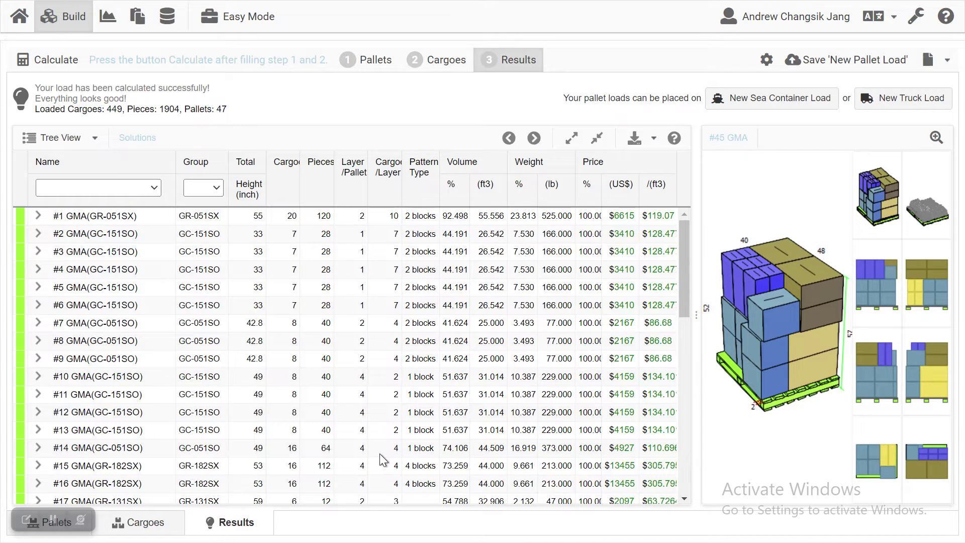
{"action": "left_click", "coordinate": [110, 20]}
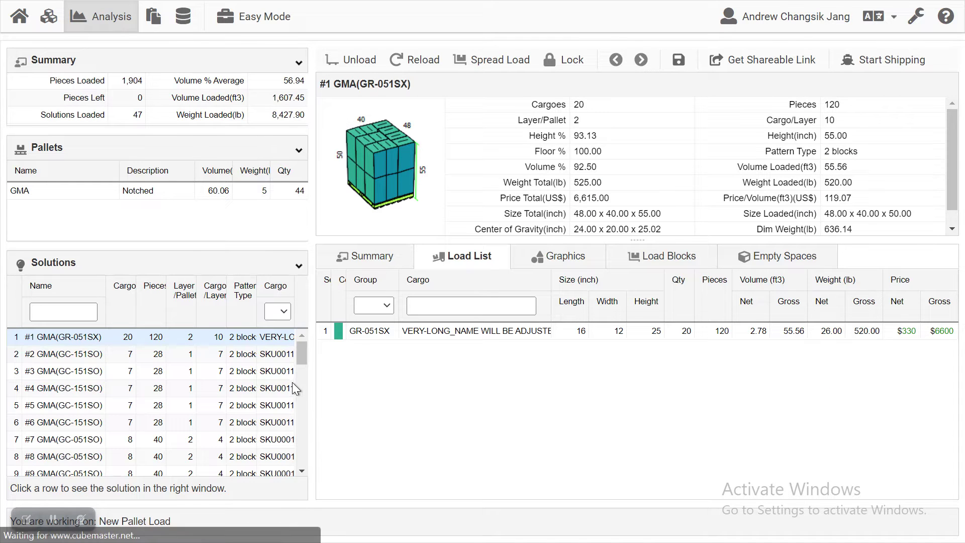
{"action": "left_click", "coordinate": [370, 260]}
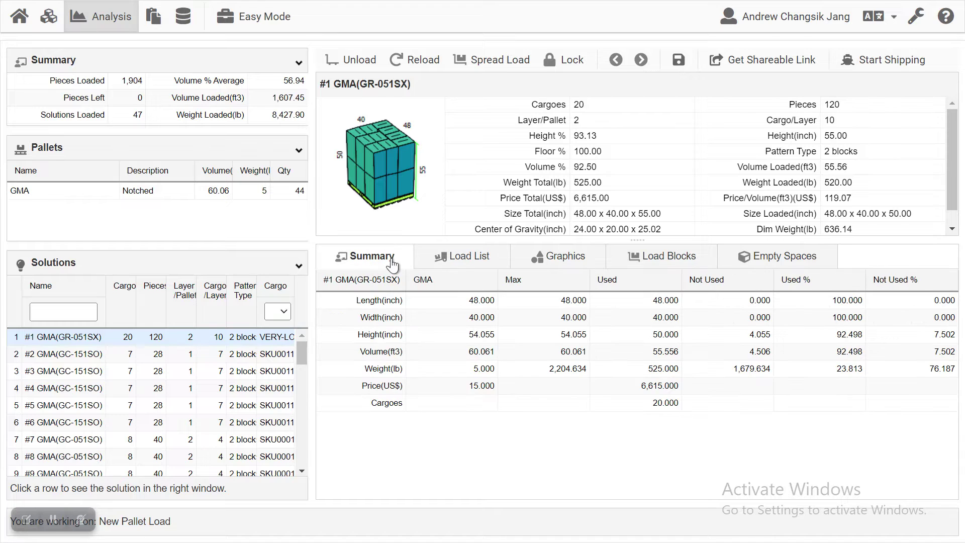
{"action": "left_click", "coordinate": [438, 260]}
Select solution #22 GMA(Diamond) and view its load blocks.
{"action": "scroll", "coordinate": [164, 408], "scroll_direction": "down", "scroll_amount": 3}
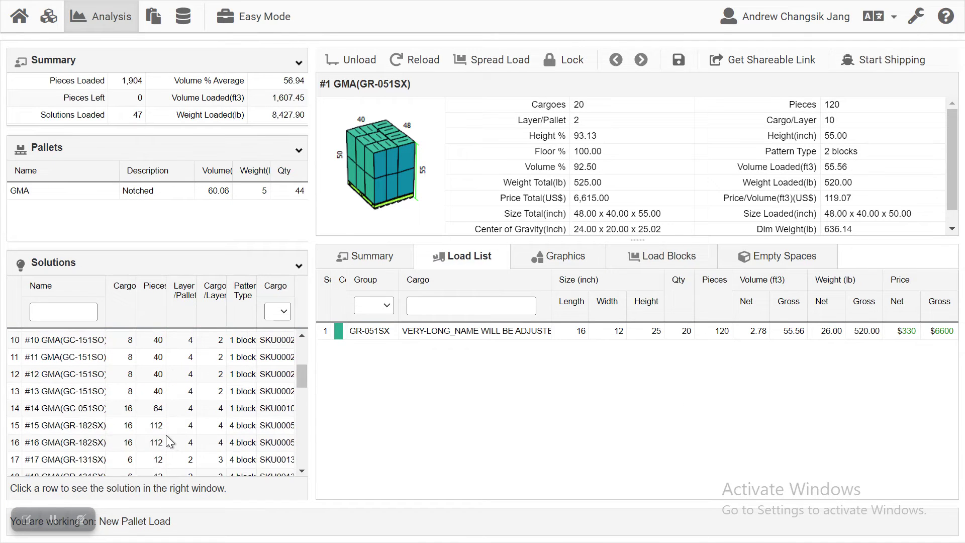
{"action": "left_click", "coordinate": [167, 439]}
{"action": "left_click", "coordinate": [165, 441]}
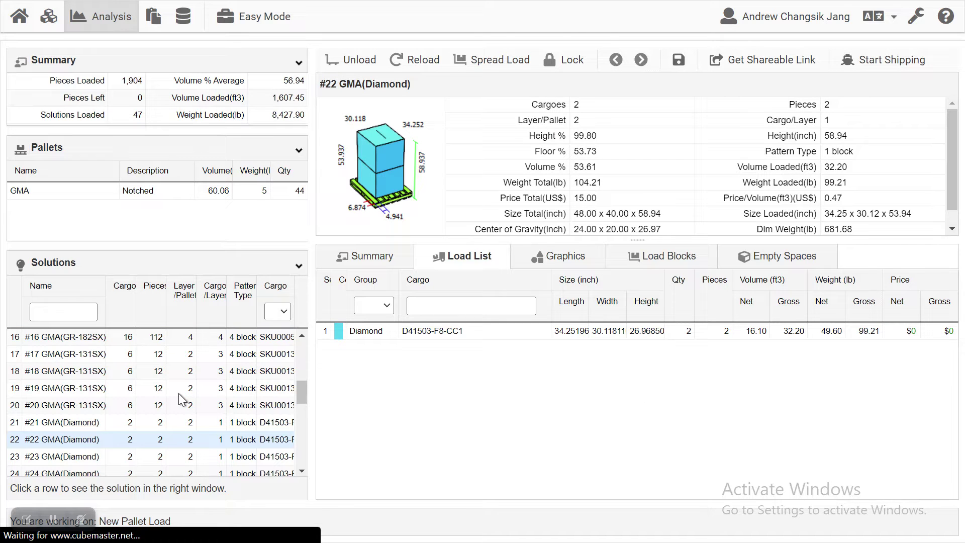
{"action": "left_click", "coordinate": [647, 263]}
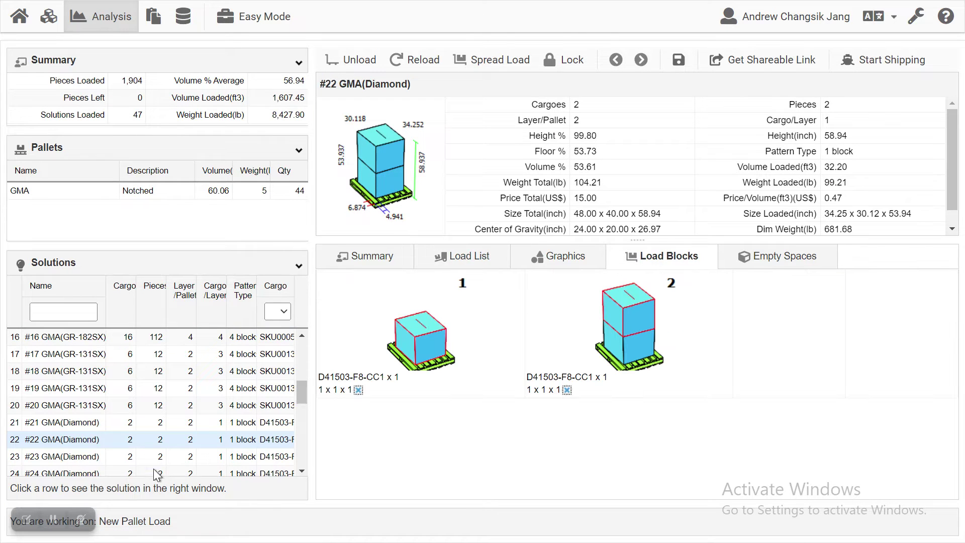
Select solution #42 GMA and look through all of its load blocks.
{"action": "scroll", "coordinate": [170, 422], "scroll_direction": "down", "scroll_amount": 6}
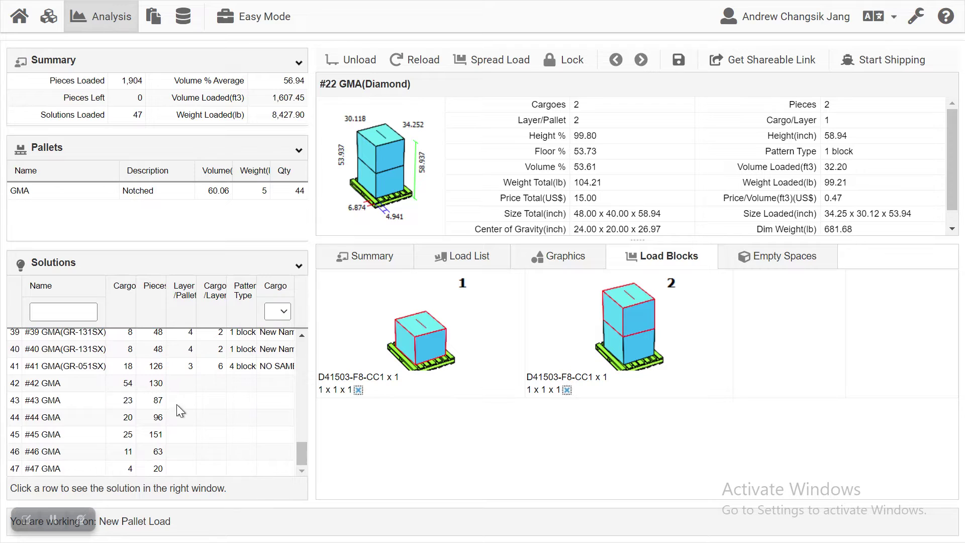
{"action": "left_click", "coordinate": [184, 379]}
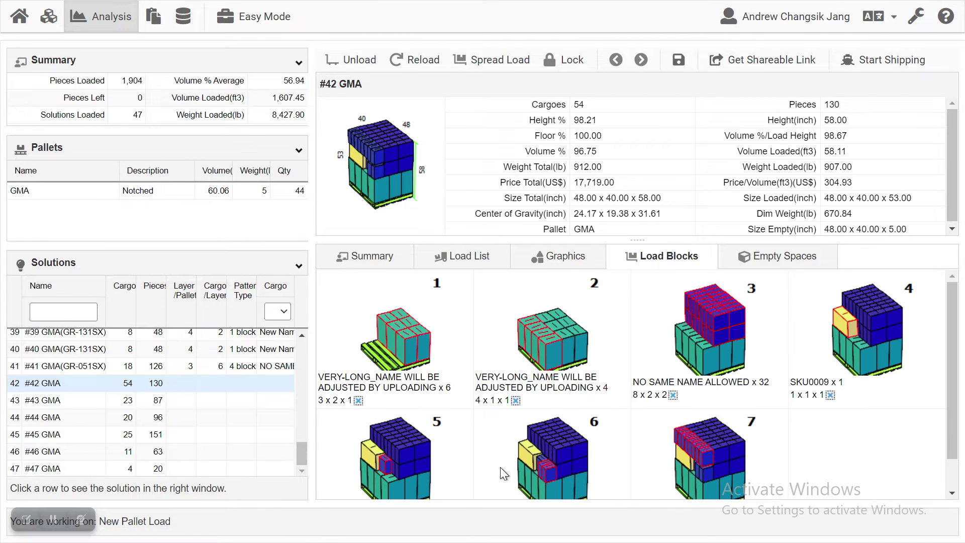
{"action": "scroll", "coordinate": [524, 391], "scroll_direction": "down", "scroll_amount": 1}
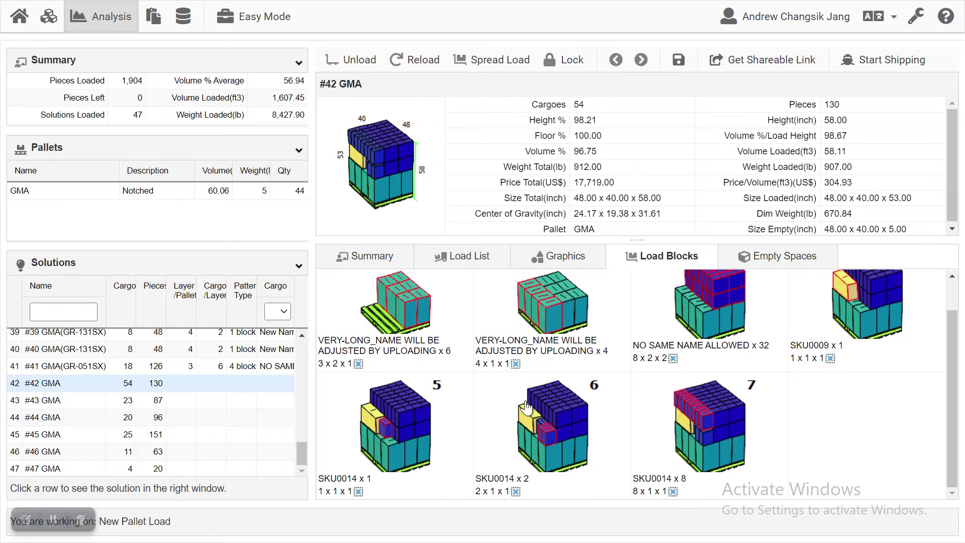
Examine the empty spaces of pallets #42, #43, #45, #46 and #47, including the cargoes suggested for filling them.
{"action": "left_click", "coordinate": [759, 265]}
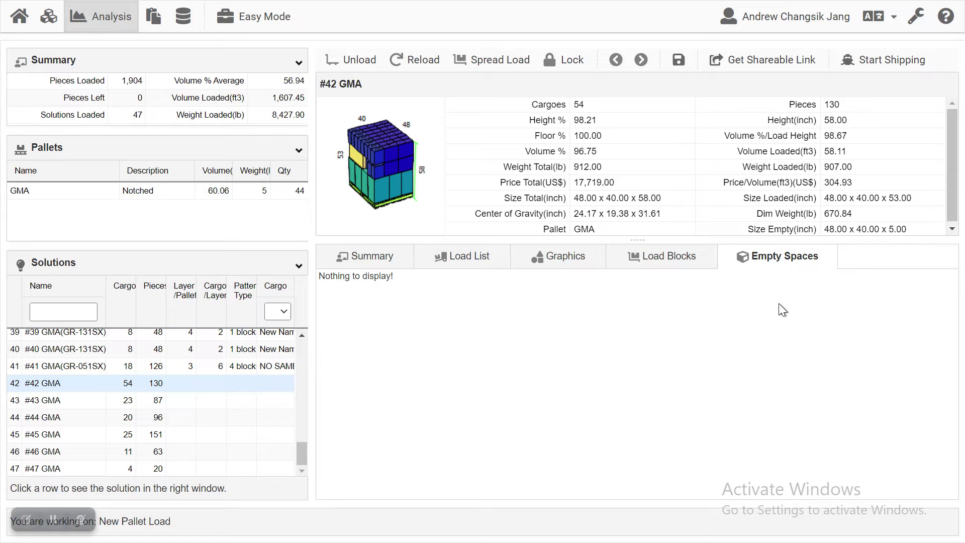
{"action": "left_click", "coordinate": [104, 403]}
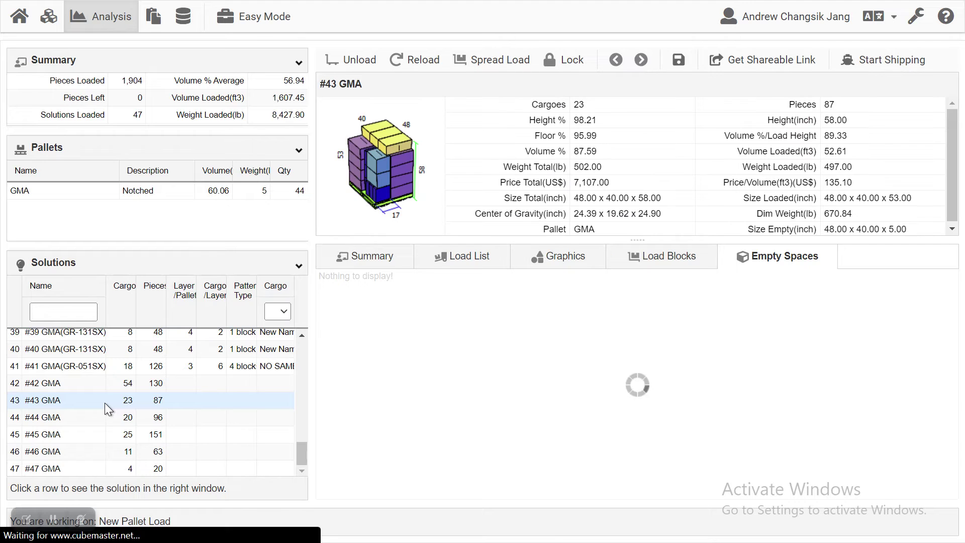
{"action": "left_click", "coordinate": [133, 435]}
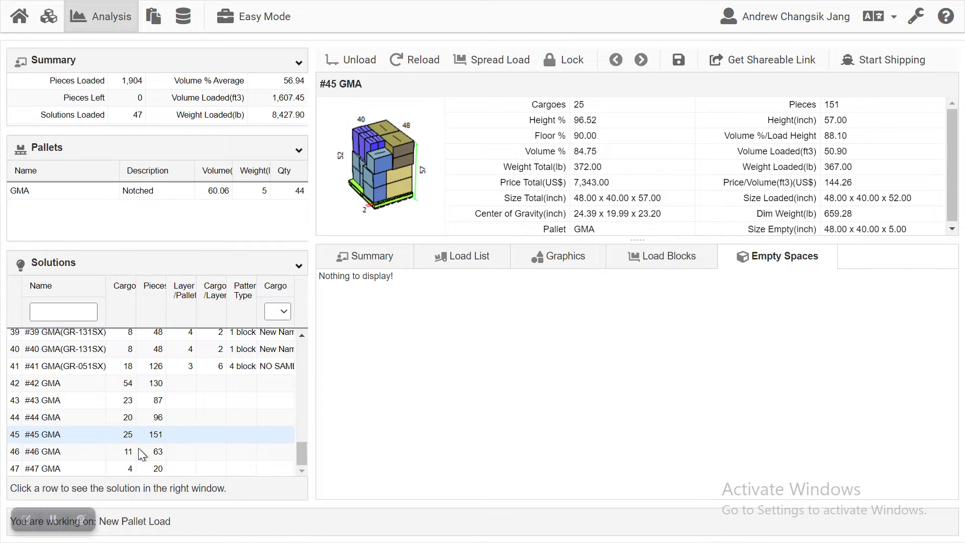
{"action": "left_click", "coordinate": [141, 453]}
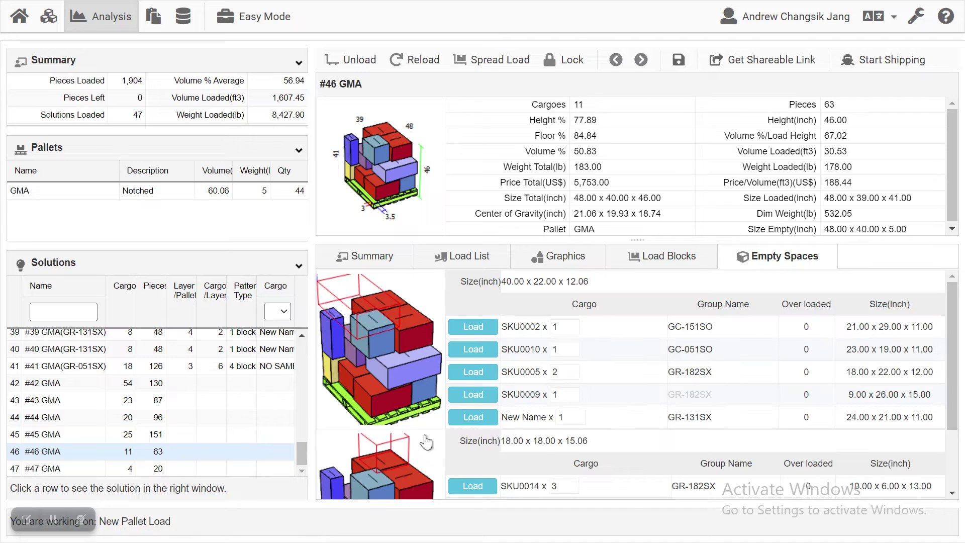
{"action": "scroll", "coordinate": [573, 405], "scroll_direction": "down", "scroll_amount": 2}
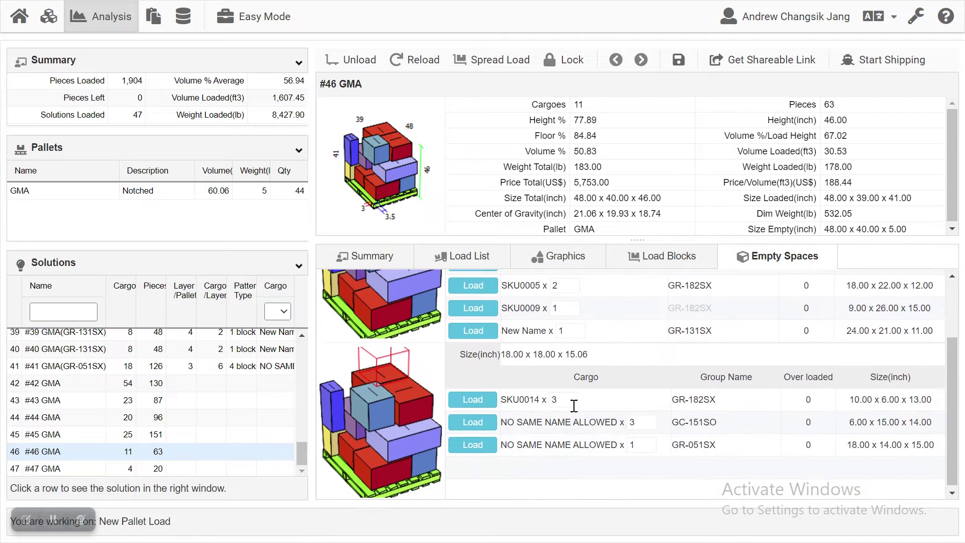
{"action": "left_click", "coordinate": [221, 472]}
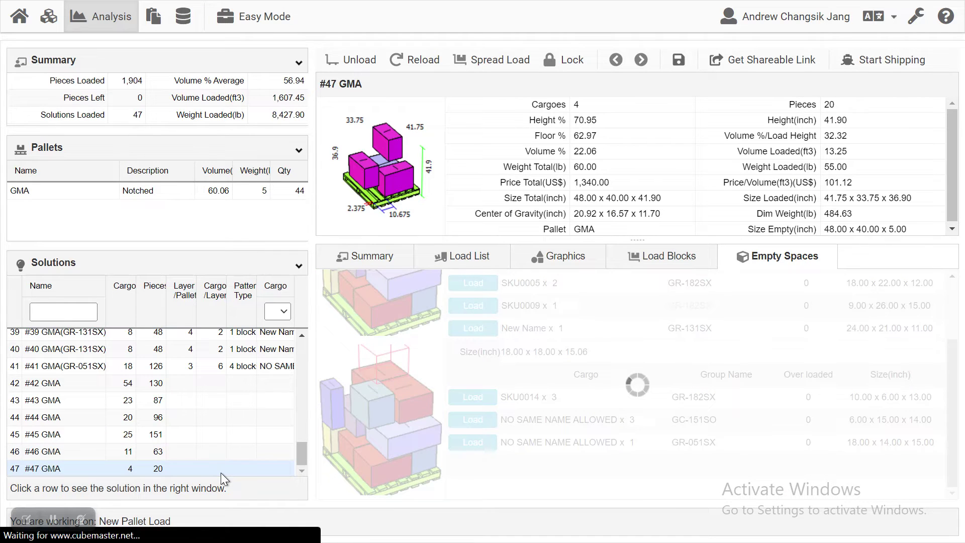
Return to pallet #42 GMA and view its 3D graphics, weight distribution and side views.
{"action": "left_click", "coordinate": [207, 381]}
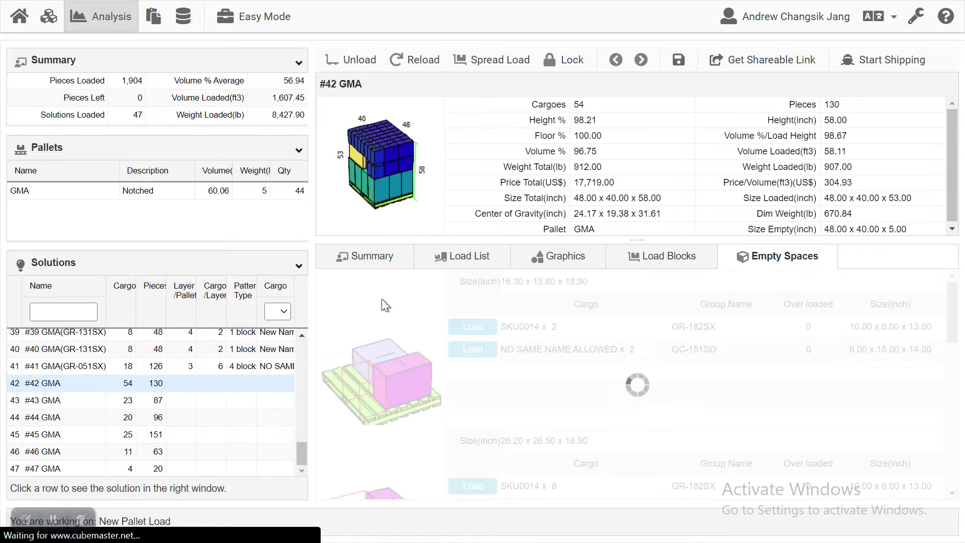
{"action": "left_click", "coordinate": [552, 257]}
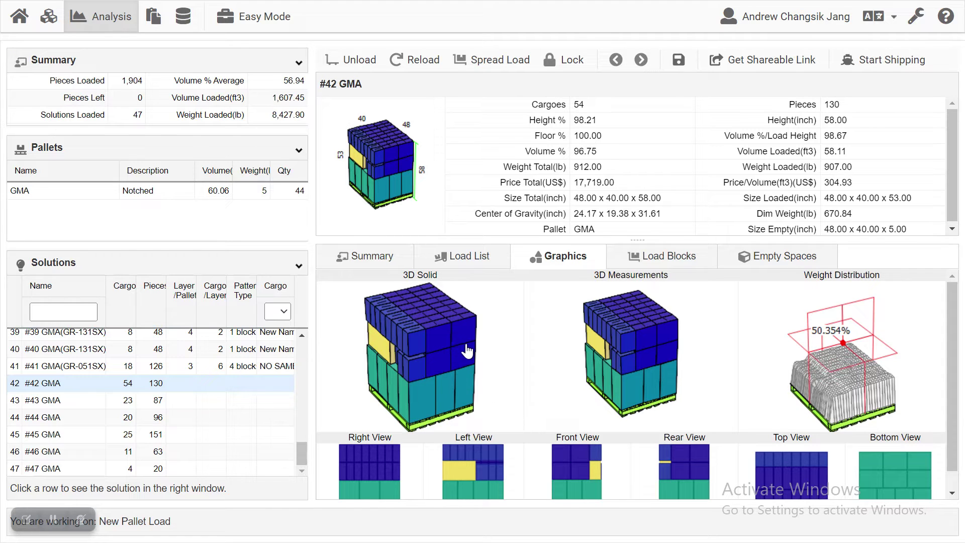
{"action": "scroll", "coordinate": [623, 384], "scroll_direction": "down", "scroll_amount": 1}
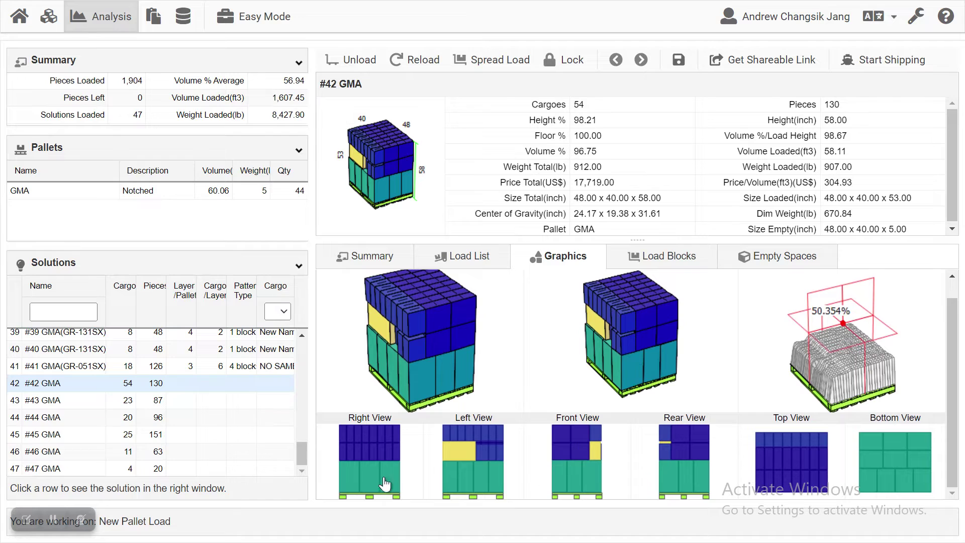
View the load list of pallet #42 GMA and select its GR-051SX cargo row.
{"action": "scroll", "coordinate": [849, 453], "scroll_direction": "up", "scroll_amount": 1}
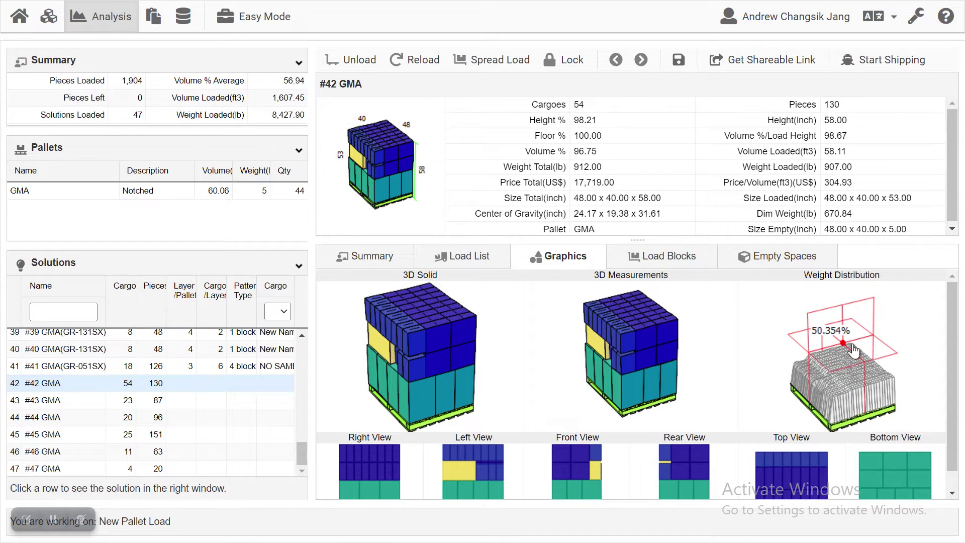
{"action": "left_click", "coordinate": [473, 258]}
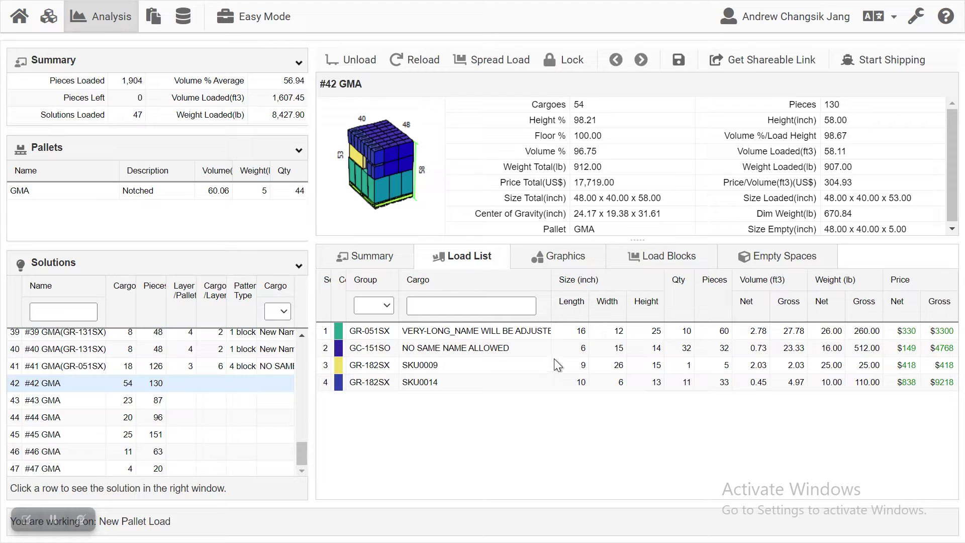
{"action": "left_click", "coordinate": [382, 333]}
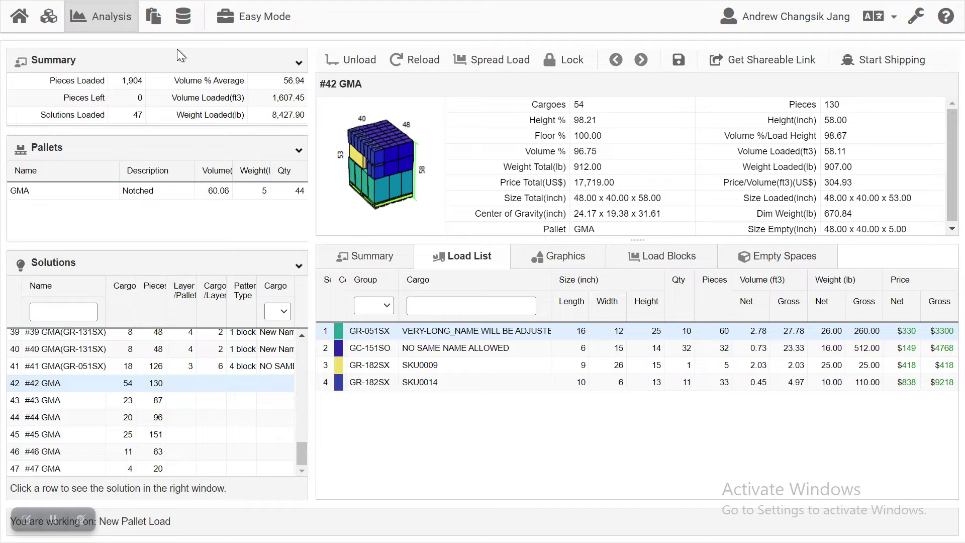
Open the Load Summary report and examine the loaded cargoes, pieces and pallets plus the volume, weight and price totals.
{"action": "left_click", "coordinate": [154, 23]}
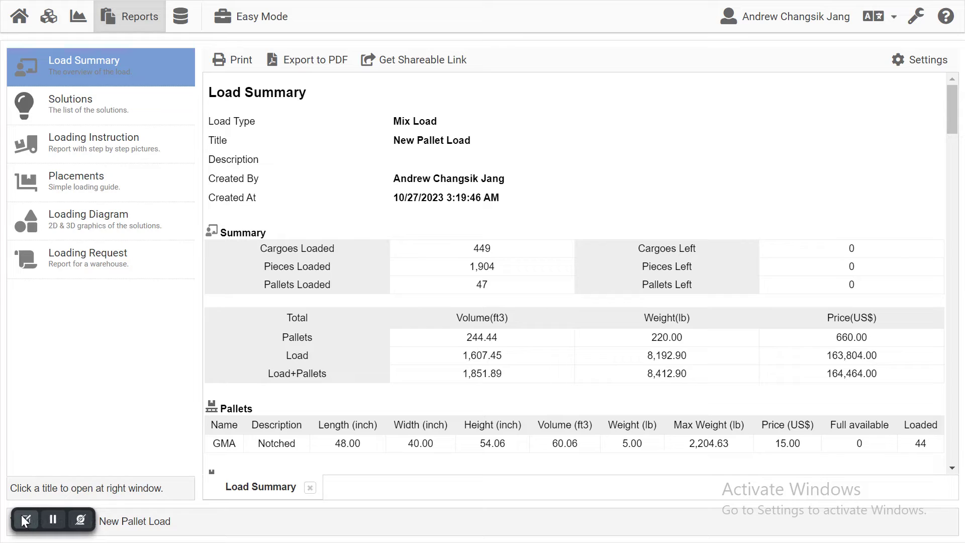
{"action": "left_click", "coordinate": [25, 519]}
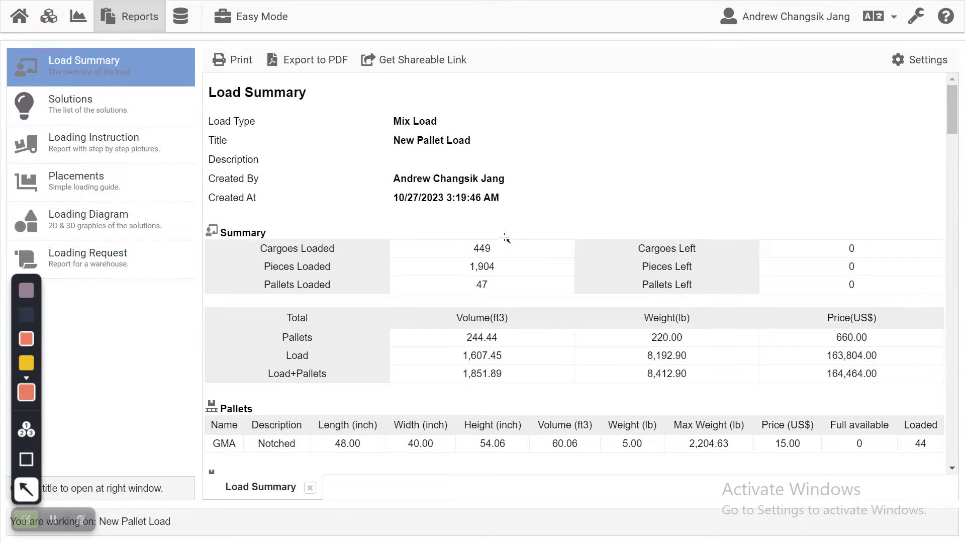
{"action": "mouse_move", "coordinate": [371, 228]}
{"action": "left_mouse_down"}
{"action": "mouse_move", "coordinate": [217, 217]}
{"action": "mouse_move", "coordinate": [302, 254]}
{"action": "mouse_move", "coordinate": [416, 262]}
{"action": "left_mouse_up"}
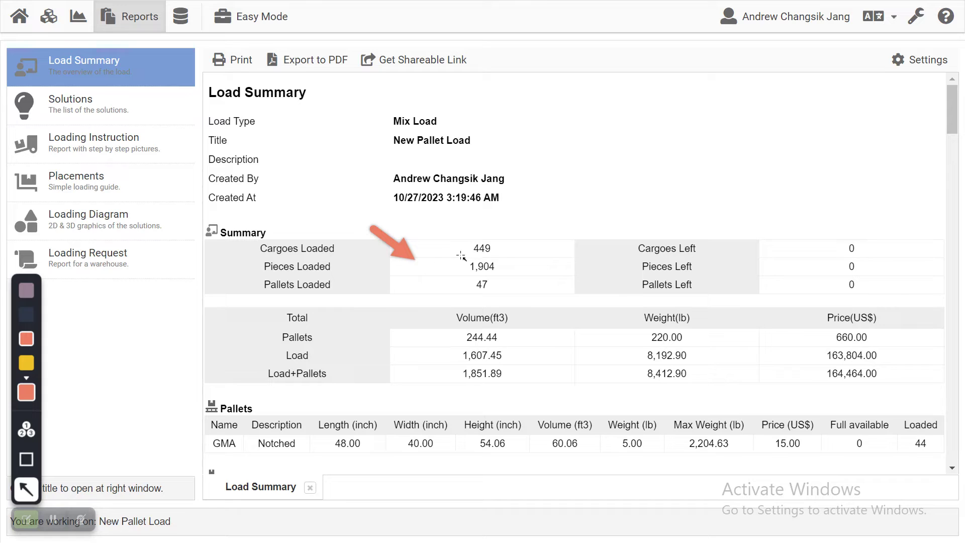
{"action": "left_click_drag", "start_coordinate": [382, 267], "coordinate": [418, 270]}
{"action": "left_click_drag", "start_coordinate": [382, 301], "coordinate": [439, 285]}
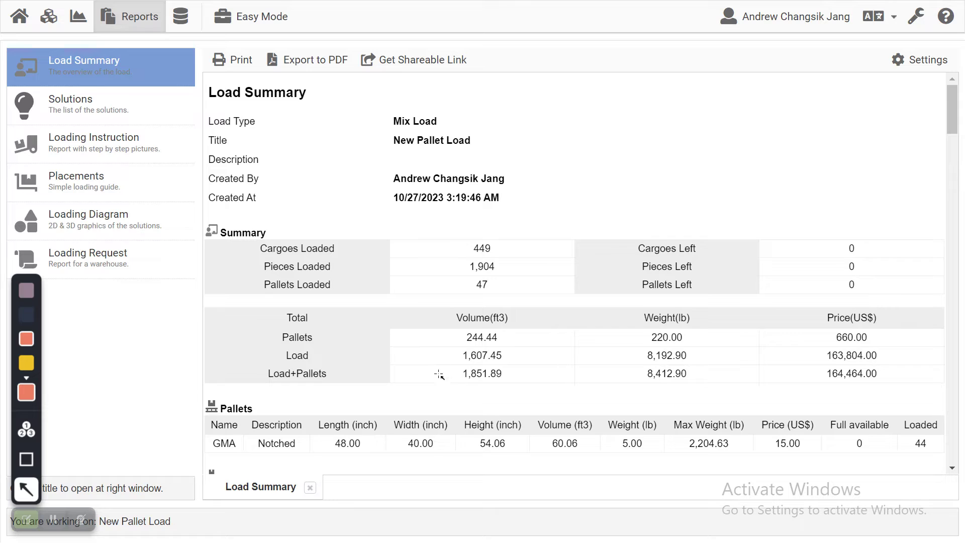
{"action": "left_click_drag", "start_coordinate": [391, 340], "coordinate": [460, 341]}
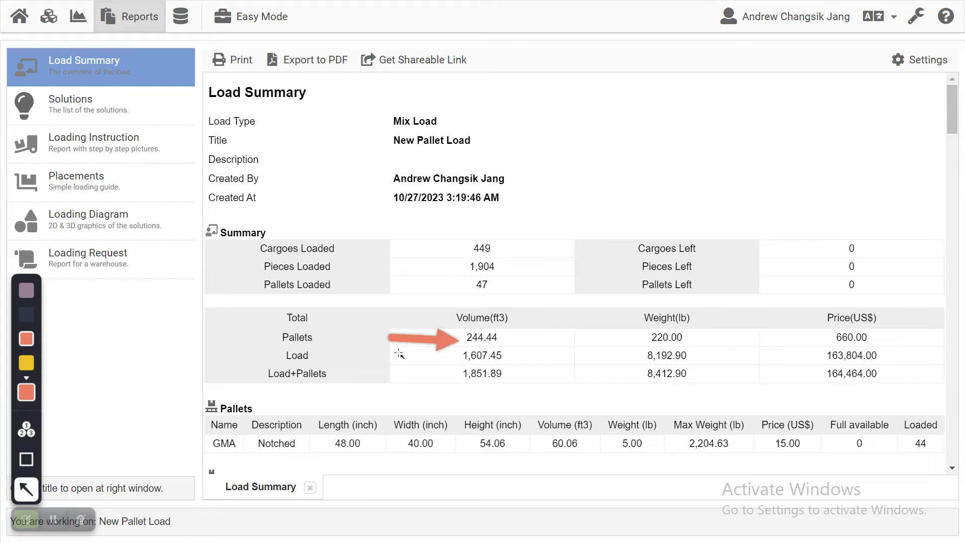
{"action": "left_click_drag", "start_coordinate": [398, 354], "coordinate": [452, 360]}
{"action": "left_click_drag", "start_coordinate": [392, 386], "coordinate": [455, 378]}
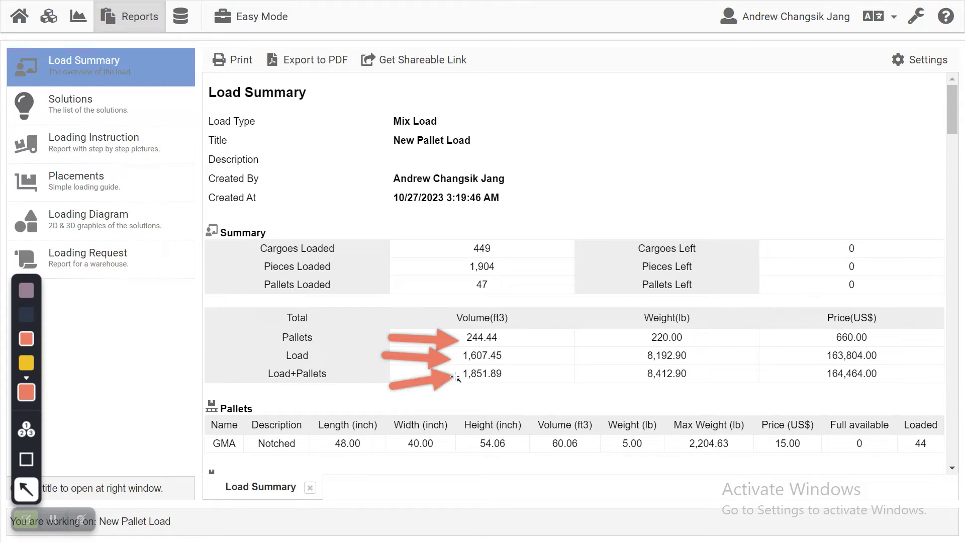
{"action": "left_click_drag", "start_coordinate": [613, 308], "coordinate": [631, 340]}
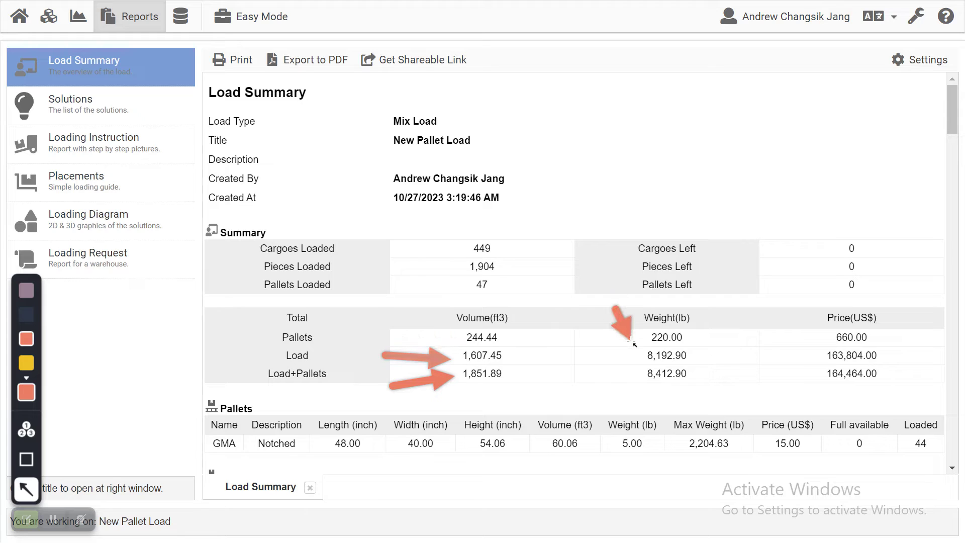
{"action": "left_click_drag", "start_coordinate": [788, 309], "coordinate": [815, 340]}
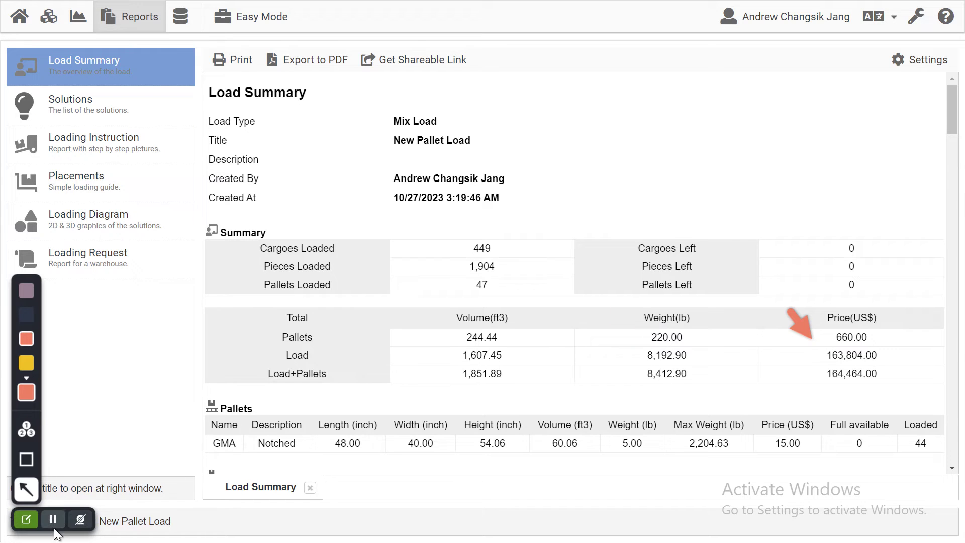
{"action": "left_click", "coordinate": [26, 518]}
Review the pallets and cargoes tables of the Load Summary report.
{"action": "scroll", "coordinate": [469, 370], "scroll_direction": "down", "scroll_amount": 5}
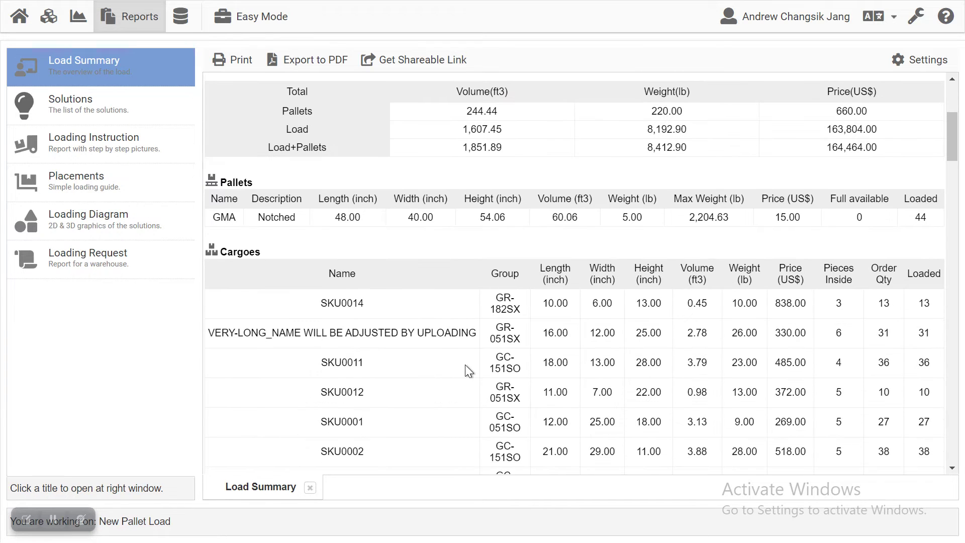
{"action": "scroll", "coordinate": [450, 380], "scroll_direction": "down", "scroll_amount": 2}
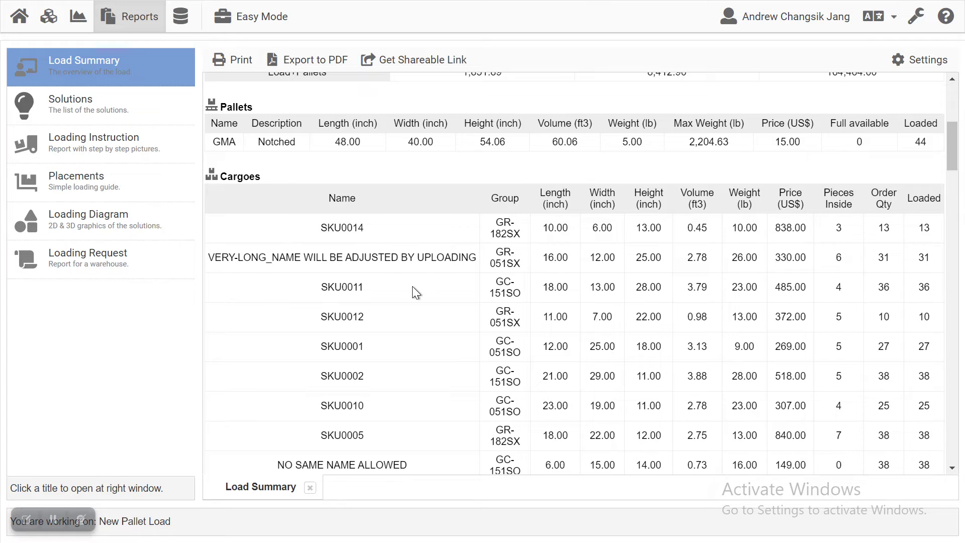
{"action": "scroll", "coordinate": [443, 296], "scroll_direction": "down", "scroll_amount": 6}
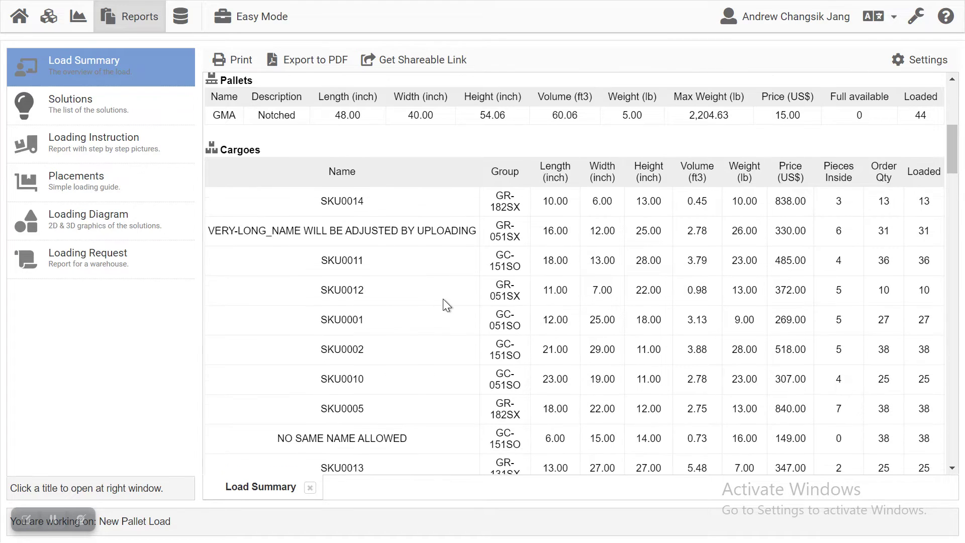
Examine the solutions table of the Load Summary report from #1 through #47, then return to the report's beginning.
{"action": "scroll", "coordinate": [443, 300], "scroll_direction": "down", "scroll_amount": 7}
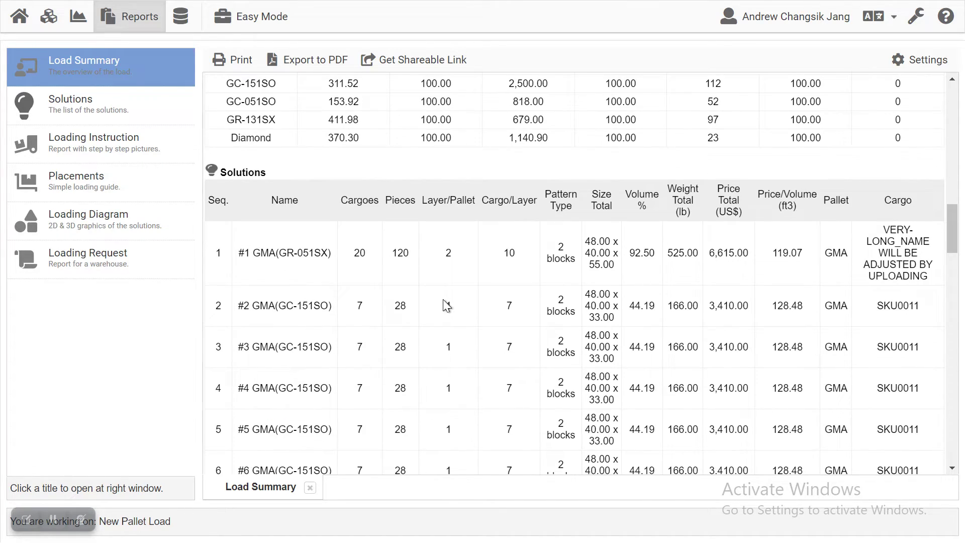
{"action": "left_click", "coordinate": [24, 519]}
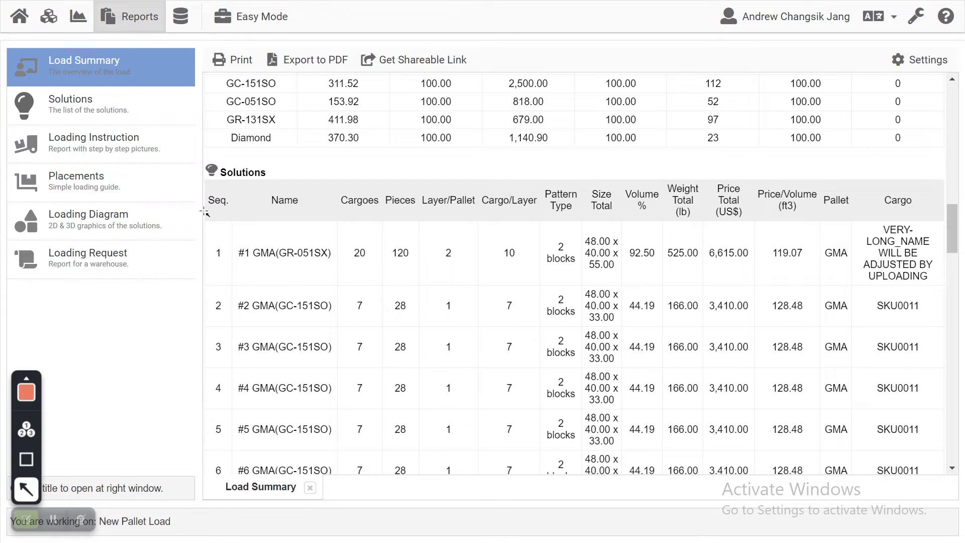
{"action": "left_click_drag", "start_coordinate": [208, 185], "coordinate": [285, 227]}
{"action": "left_click_drag", "start_coordinate": [235, 272], "coordinate": [392, 271]}
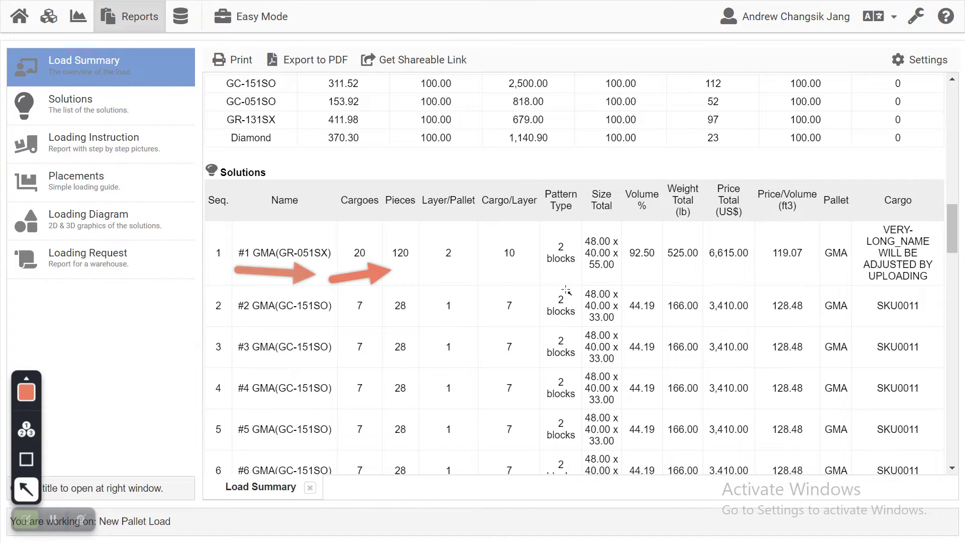
{"action": "left_click_drag", "start_coordinate": [525, 287], "coordinate": [581, 271]}
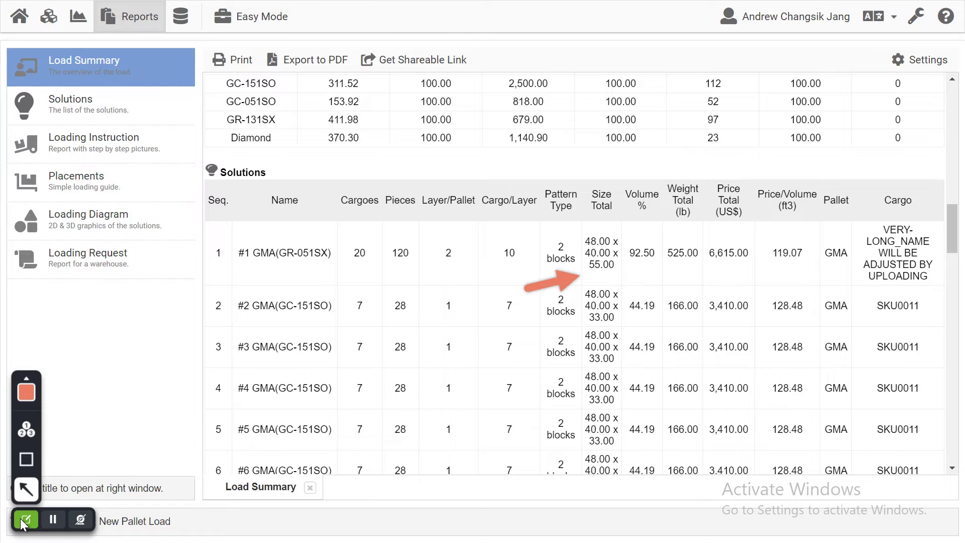
{"action": "left_click", "coordinate": [25, 519]}
{"action": "scroll", "coordinate": [446, 335], "scroll_direction": "down", "scroll_amount": 20}
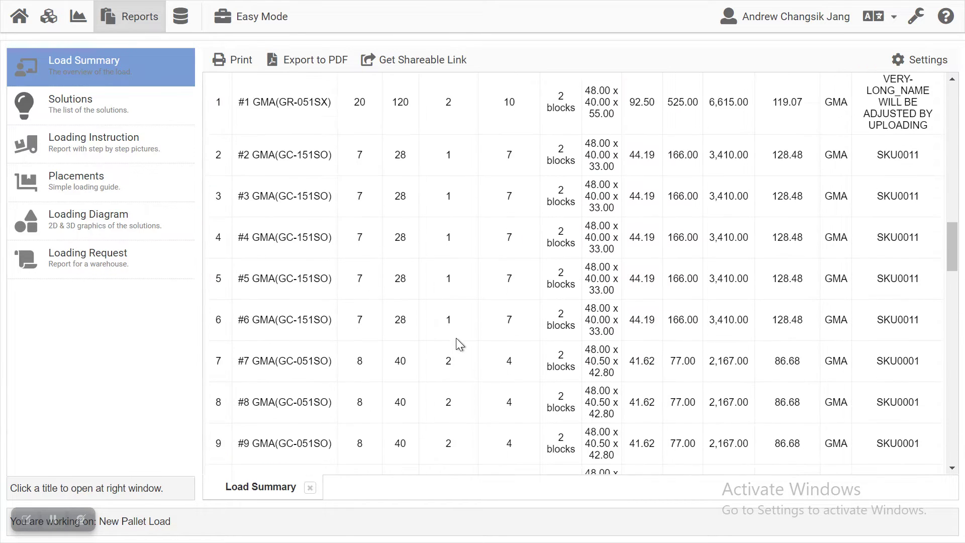
{"action": "scroll", "coordinate": [497, 383], "scroll_direction": "down", "scroll_amount": 8}
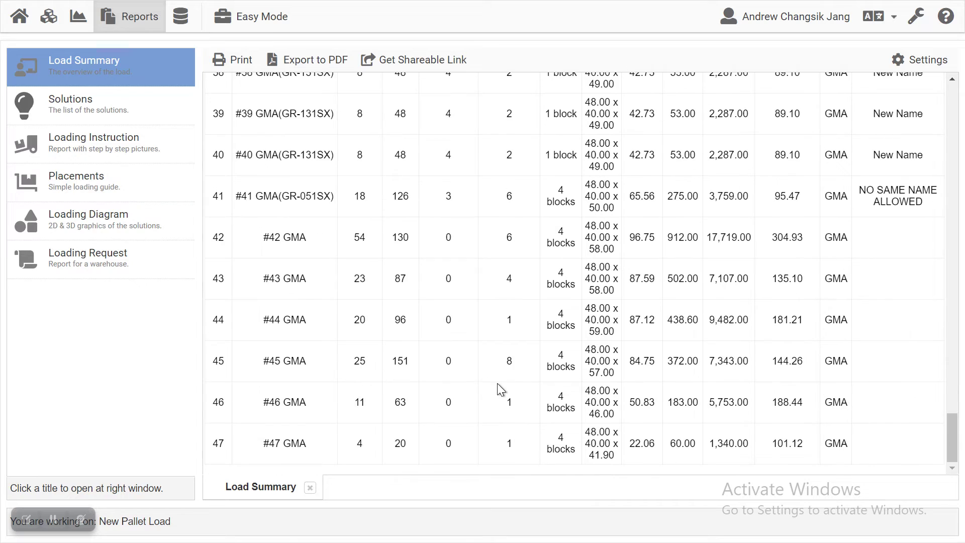
{"action": "scroll", "coordinate": [510, 387], "scroll_direction": "up", "scroll_amount": 20}
{"action": "scroll", "coordinate": [520, 376], "scroll_direction": "up", "scroll_amount": 15}
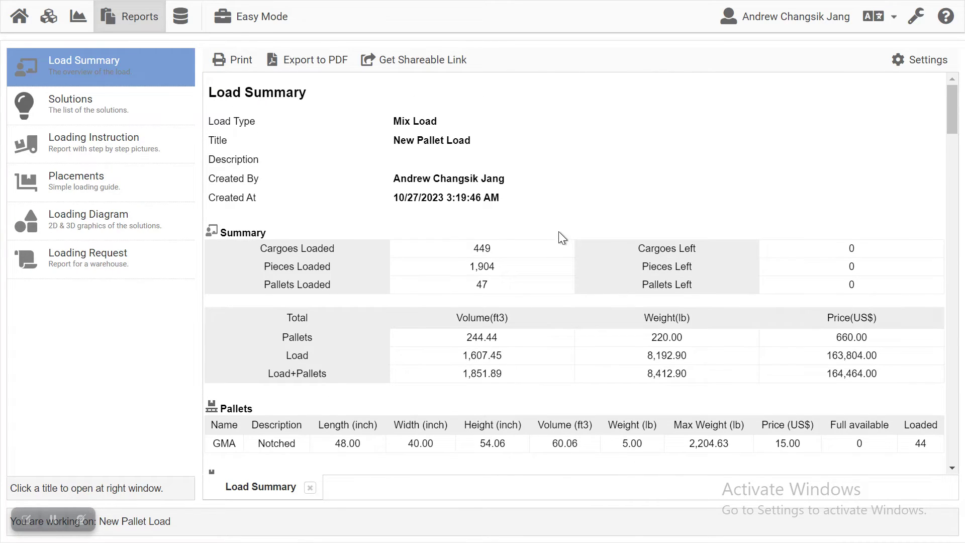
Open the Solutions report and examine the load figures and cargo list of pallet #1 GMA(GR-051SX).
{"action": "left_click", "coordinate": [92, 112]}
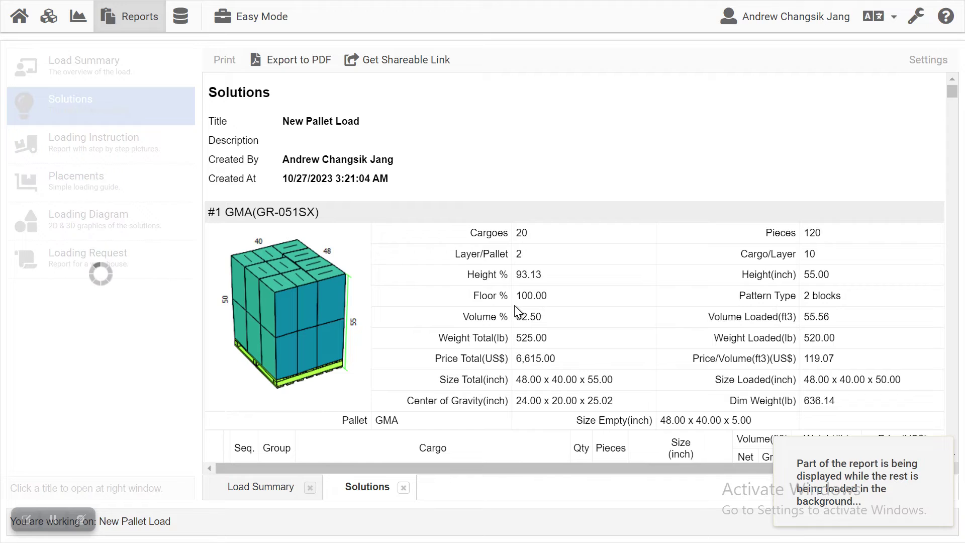
{"action": "scroll", "coordinate": [520, 300], "scroll_direction": "down", "scroll_amount": 2}
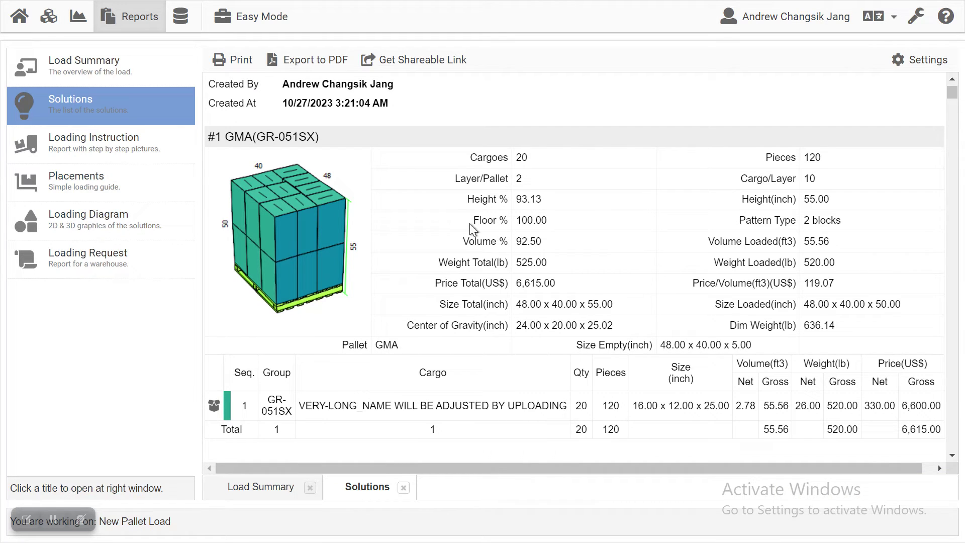
{"action": "left_click_drag", "start_coordinate": [478, 221], "coordinate": [548, 221]}
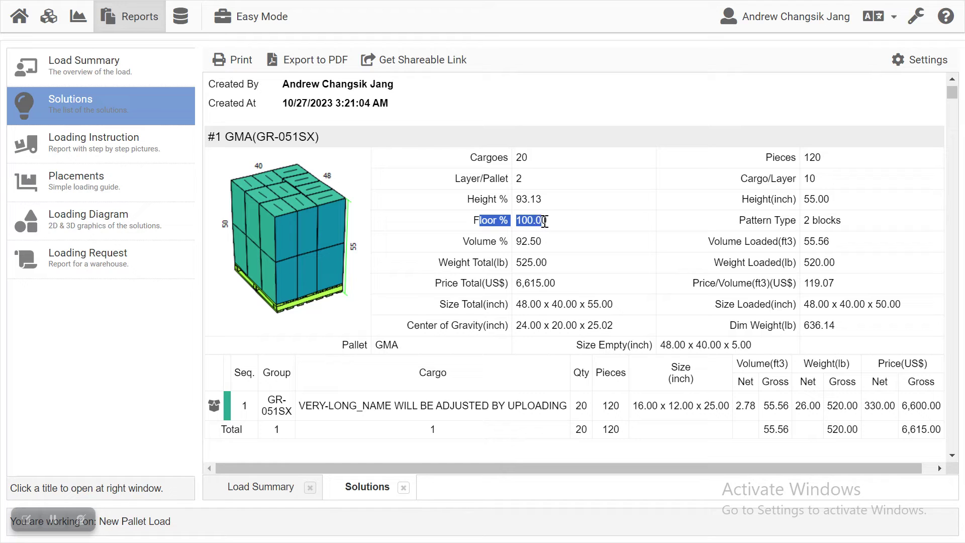
{"action": "left_click", "coordinate": [567, 227]}
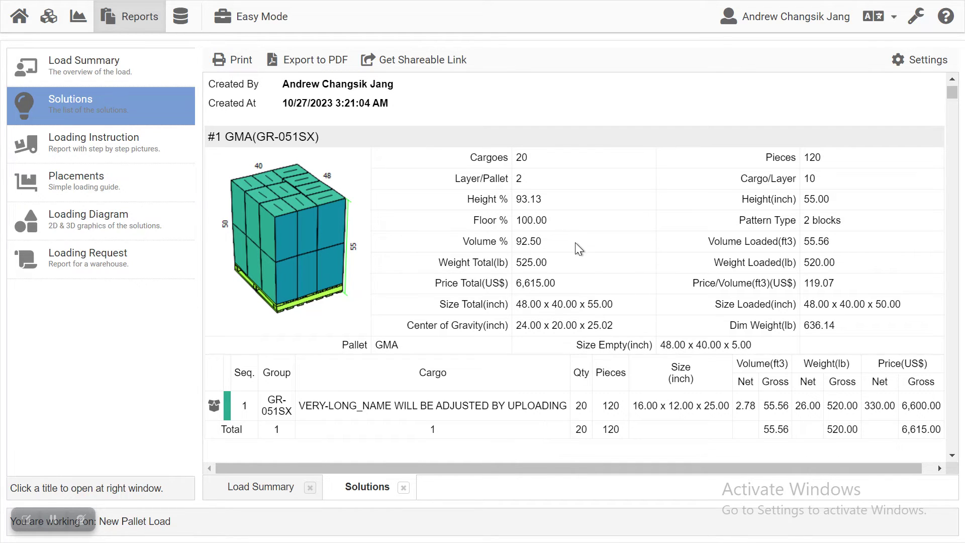
{"action": "scroll", "coordinate": [577, 246], "scroll_direction": "down", "scroll_amount": 3}
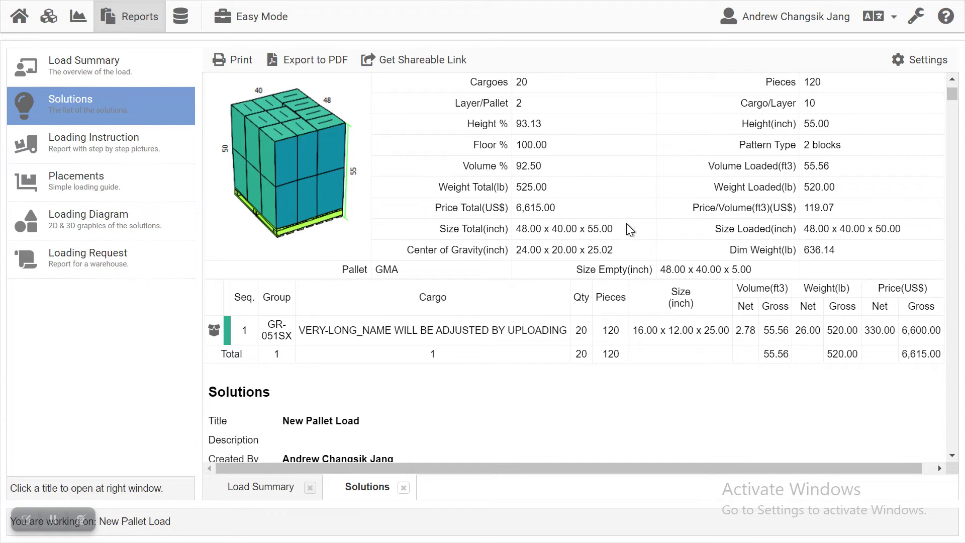
Look through the remaining pallets in the Solutions report up to #44 GMA.
{"action": "scroll", "coordinate": [609, 296], "scroll_direction": "down", "scroll_amount": 15}
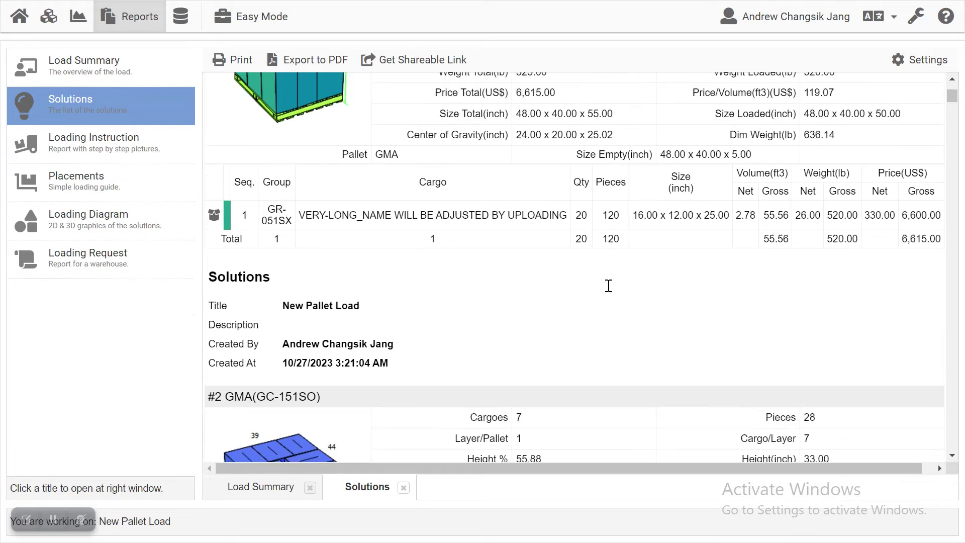
{"action": "scroll", "coordinate": [614, 291], "scroll_direction": "down", "scroll_amount": 20}
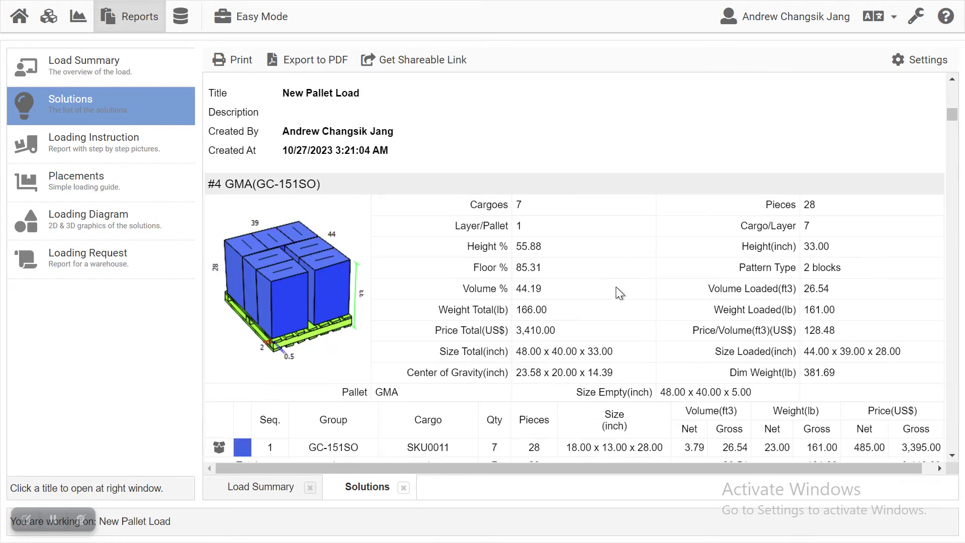
{"action": "scroll", "coordinate": [638, 304], "scroll_direction": "down", "scroll_amount": 20}
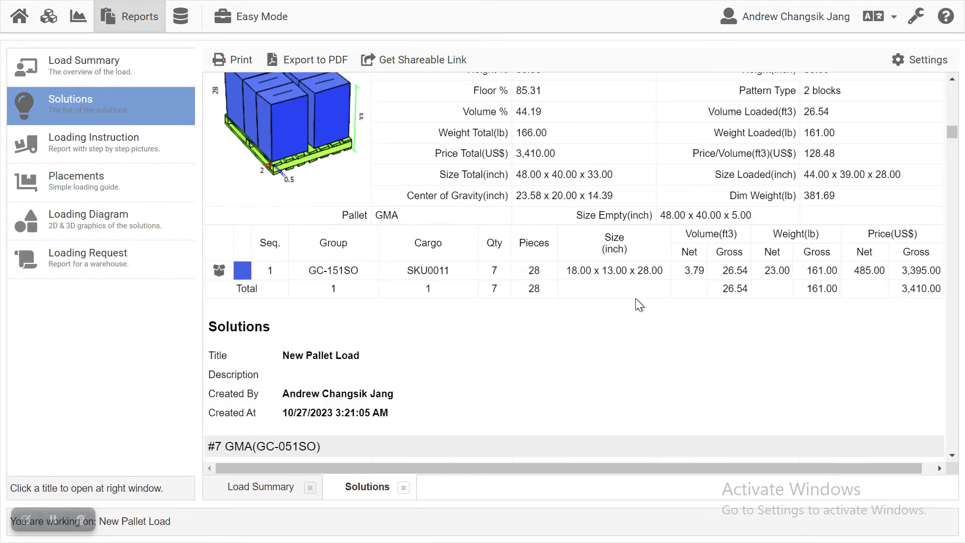
{"action": "scroll", "coordinate": [638, 305], "scroll_direction": "down", "scroll_amount": 20}
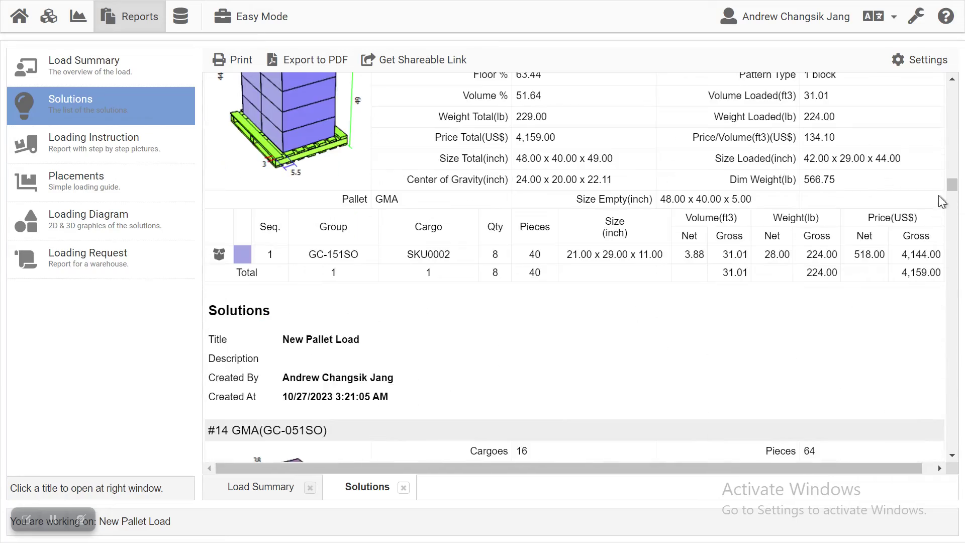
{"action": "left_click_drag", "start_coordinate": [950, 184], "coordinate": [947, 402]}
{"action": "scroll", "coordinate": [904, 370], "scroll_direction": "down", "scroll_amount": 1}
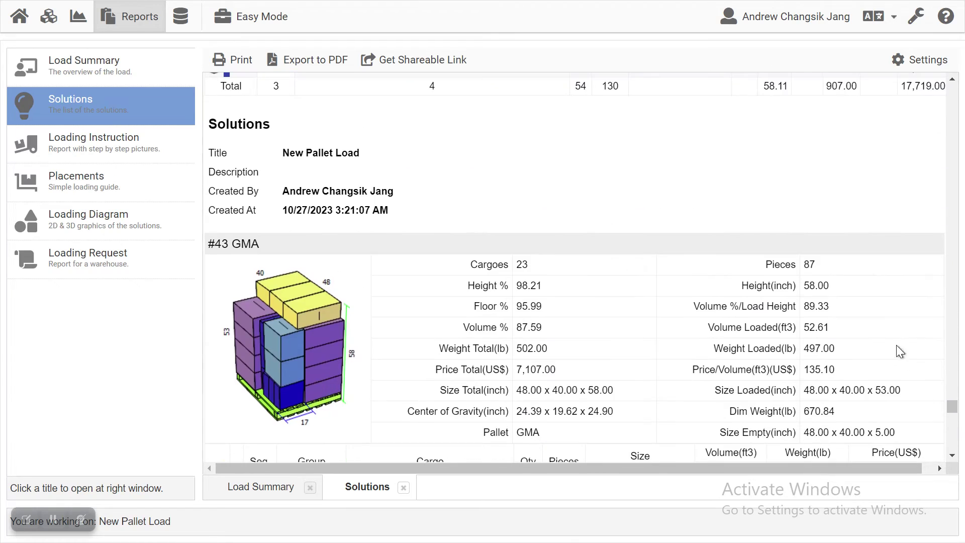
{"action": "scroll", "coordinate": [883, 298], "scroll_direction": "down", "scroll_amount": 10}
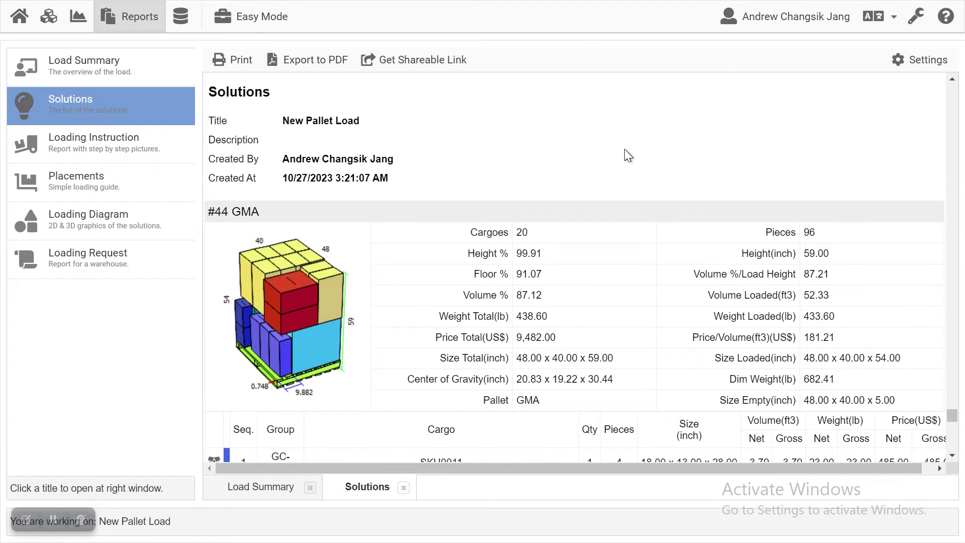
Preview the printed pages and destination options of the Solutions report, then cancel the printout.
{"action": "left_click", "coordinate": [230, 68]}
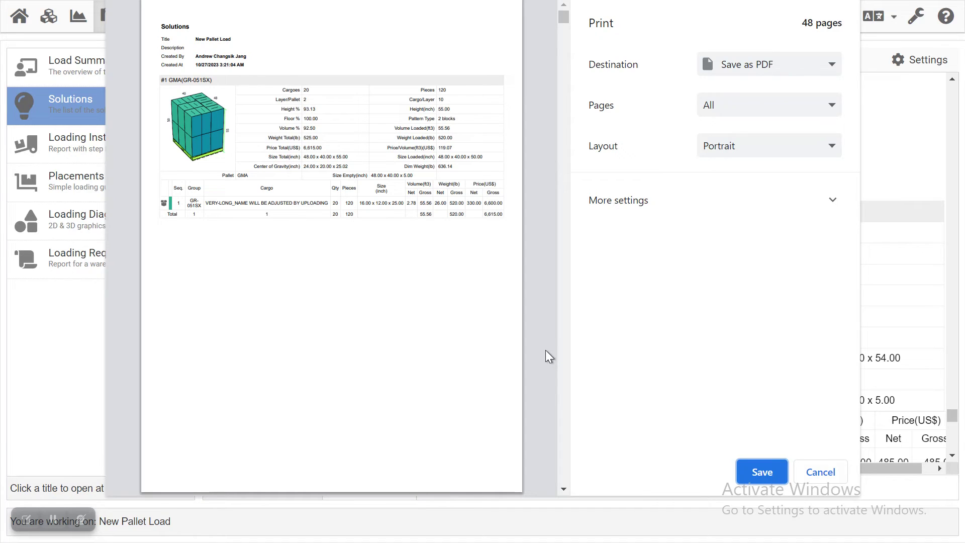
{"action": "scroll", "coordinate": [530, 334], "scroll_direction": "down", "scroll_amount": 3}
{"action": "scroll", "coordinate": [530, 332], "scroll_direction": "down", "scroll_amount": 20}
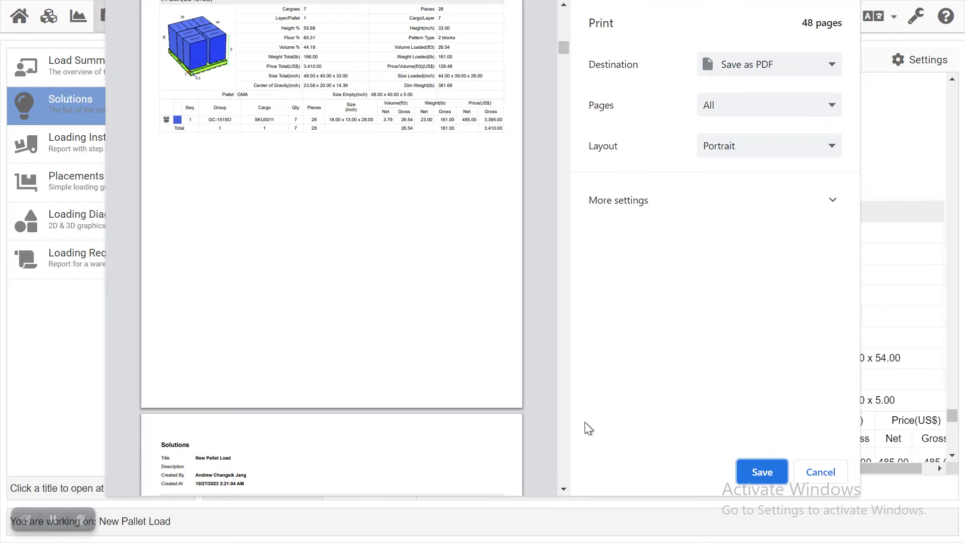
{"action": "left_click", "coordinate": [831, 71]}
{"action": "left_click", "coordinate": [831, 72]}
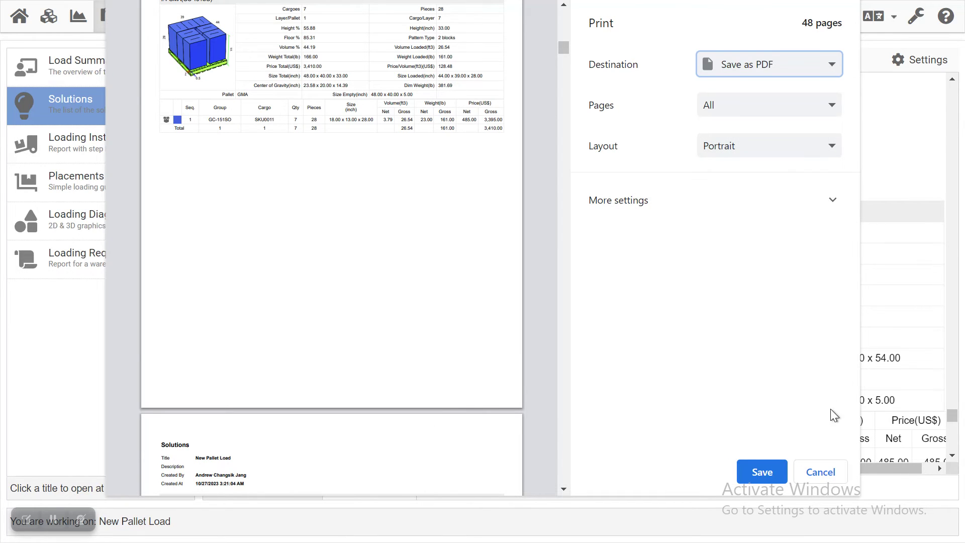
{"action": "left_click", "coordinate": [818, 470]}
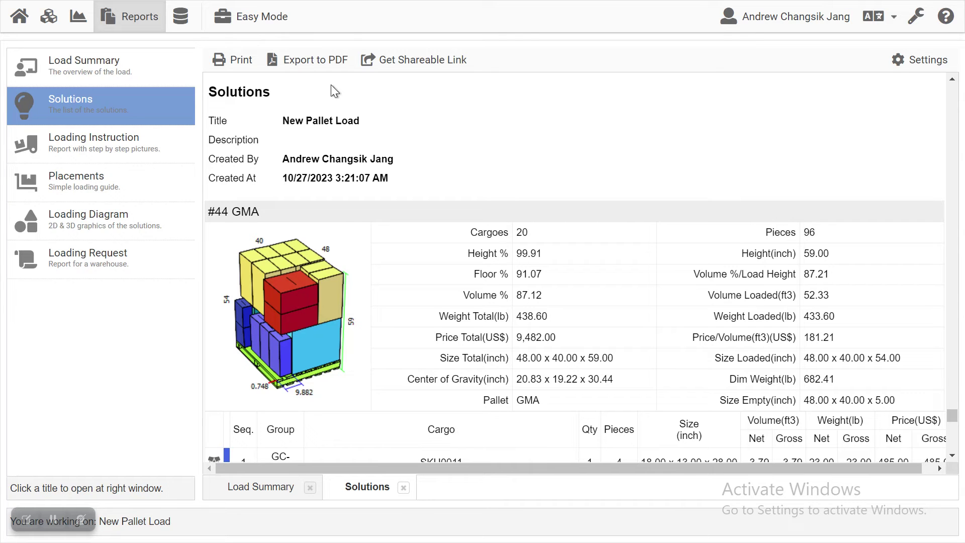
Export the Solutions report to PDF and open the downloaded file.
{"action": "left_click", "coordinate": [323, 63]}
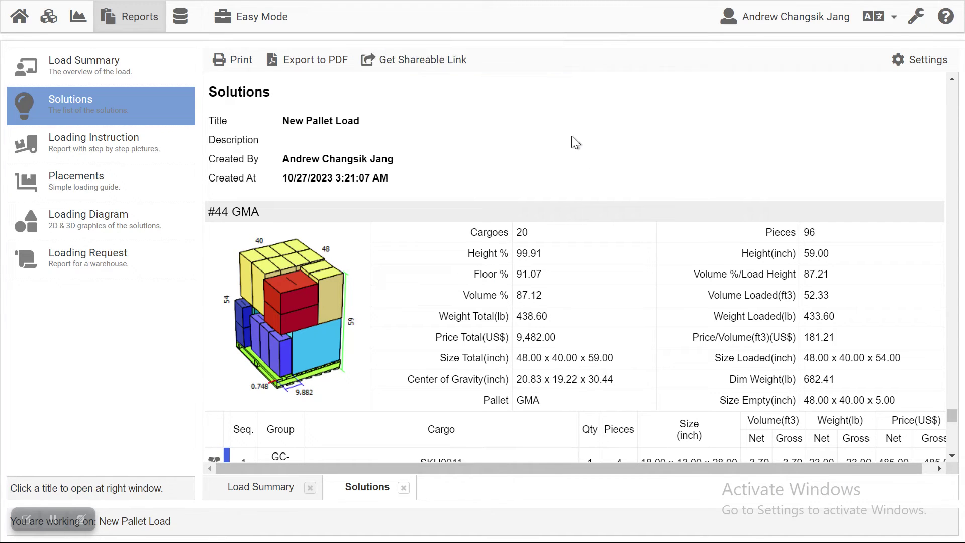
{"action": "key", "text": "F11"}
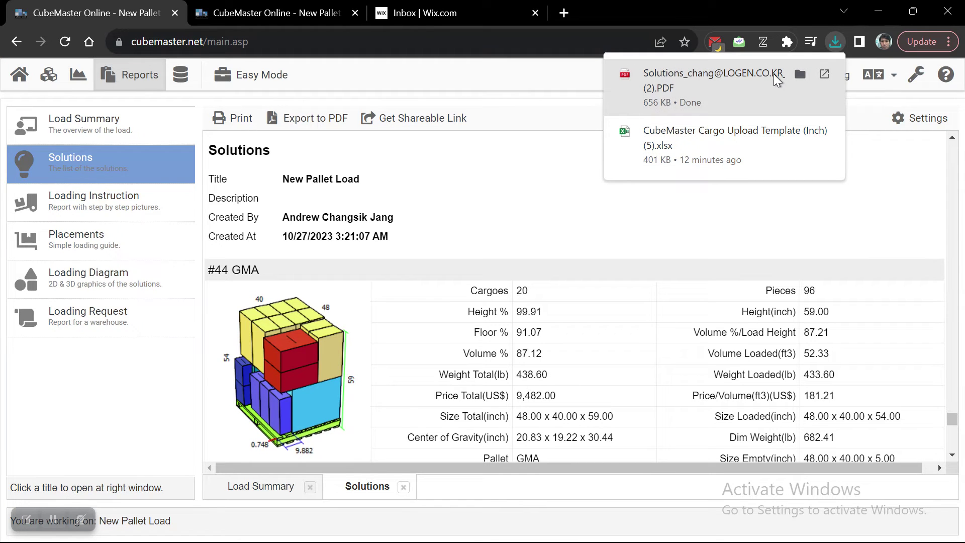
{"action": "left_click", "coordinate": [825, 75]}
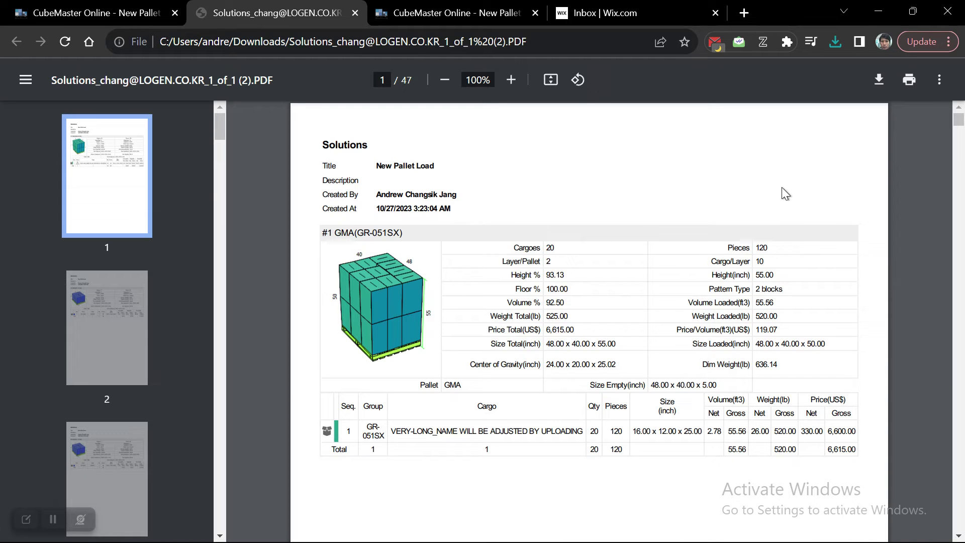
Look through the exported Solutions PDF from pallet #1 to pallet #4 GMA(GC-151SO).
{"action": "scroll", "coordinate": [743, 256], "scroll_direction": "down", "scroll_amount": 15}
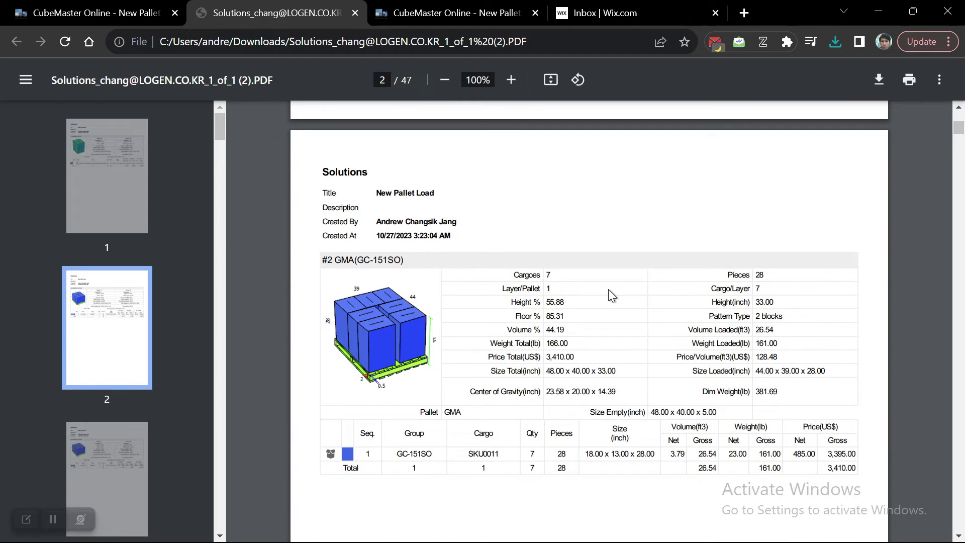
{"action": "scroll", "coordinate": [608, 288], "scroll_direction": "down", "scroll_amount": 16}
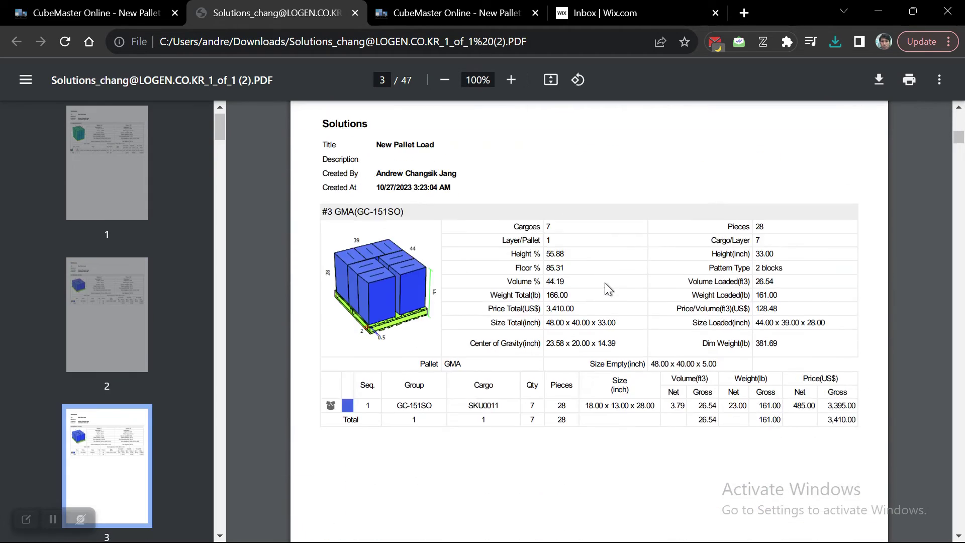
{"action": "scroll", "coordinate": [607, 289], "scroll_direction": "down", "scroll_amount": 12}
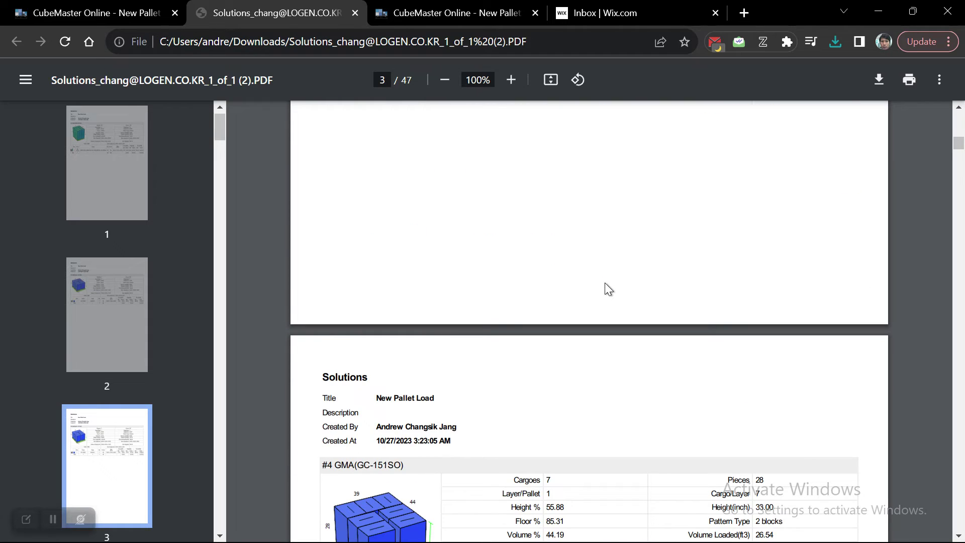
{"action": "scroll", "coordinate": [608, 289], "scroll_direction": "down", "scroll_amount": 3}
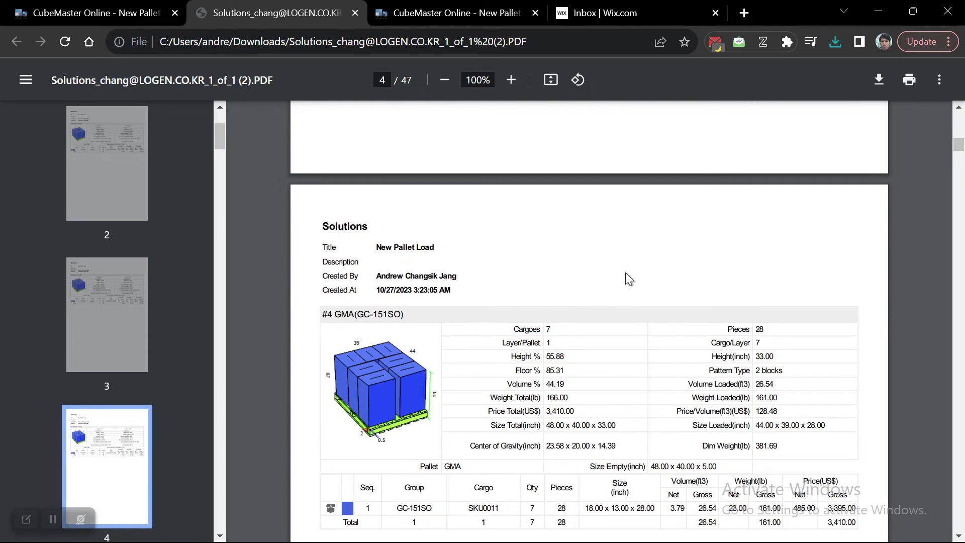
{"action": "scroll", "coordinate": [626, 266], "scroll_direction": "down", "scroll_amount": 3}
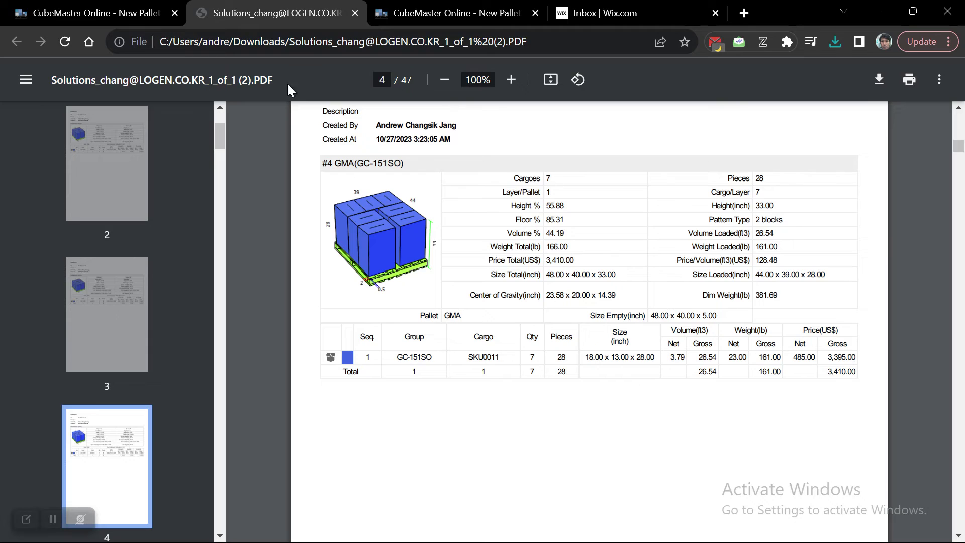
Return to CubeMaster Online, open the Loading Instruction report and examine the loading steps of pallet #1 GMA(GR-051SX).
{"action": "left_click", "coordinate": [132, 23]}
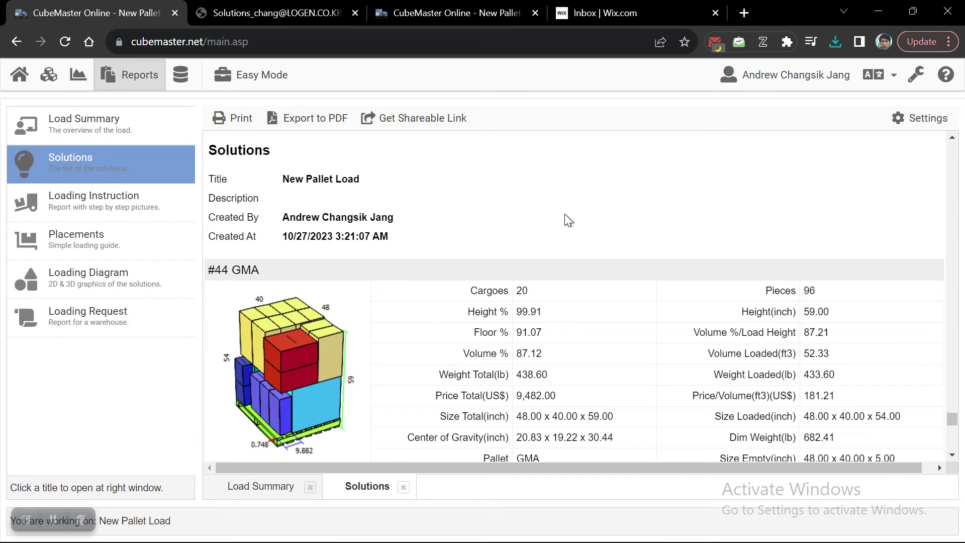
{"action": "left_click", "coordinate": [94, 208]}
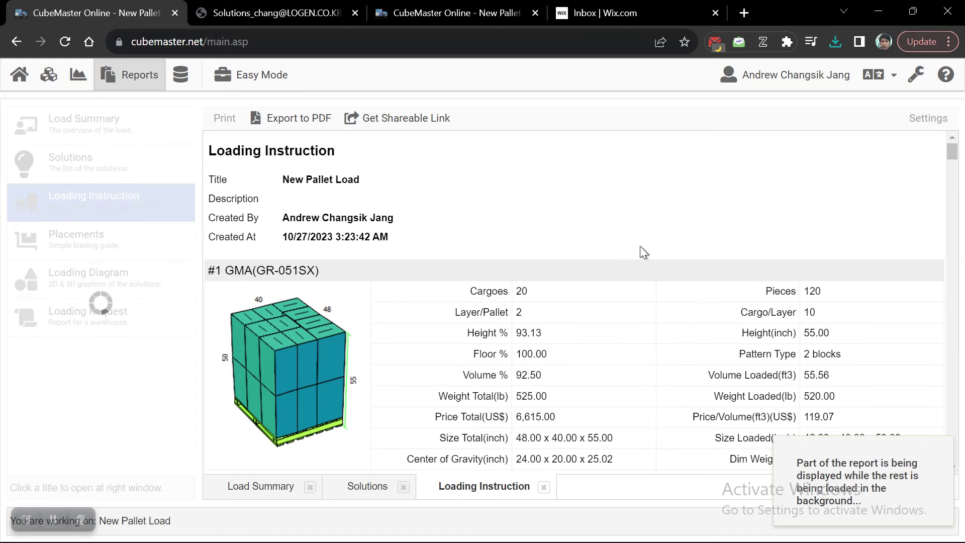
{"action": "scroll", "coordinate": [623, 242], "scroll_direction": "down", "scroll_amount": 8}
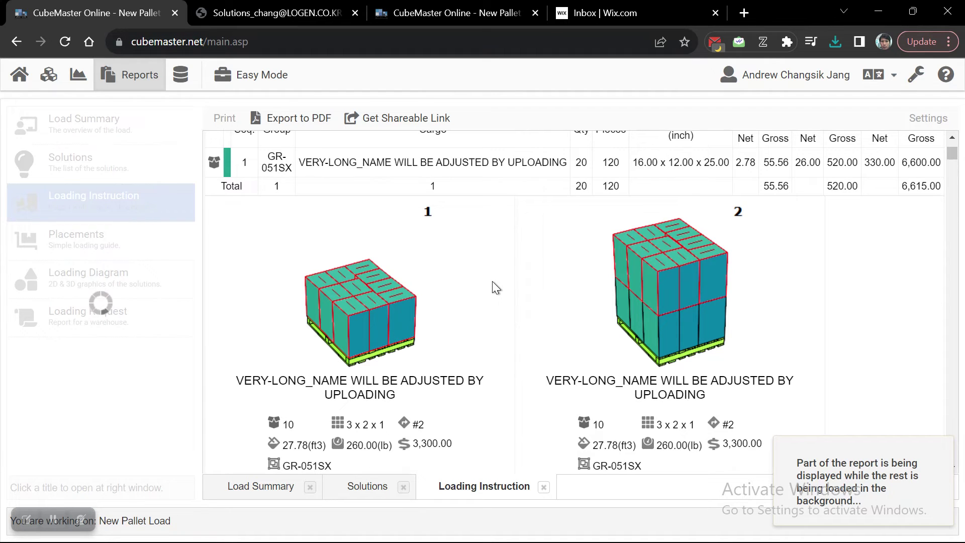
{"action": "scroll", "coordinate": [493, 281], "scroll_direction": "down", "scroll_amount": 2}
{"action": "scroll", "coordinate": [491, 294], "scroll_direction": "up", "scroll_amount": 2}
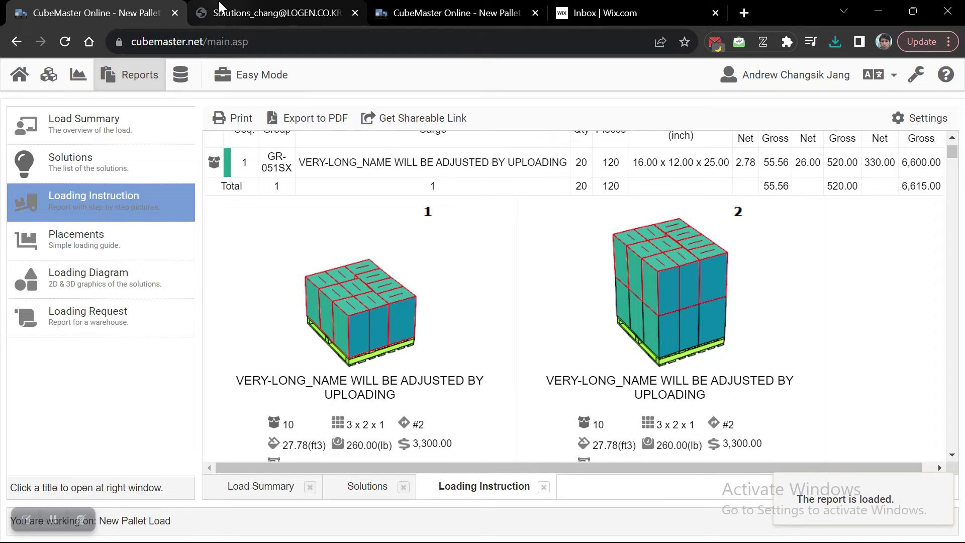
Go to pallet #42 GMA in the Loading Instruction report and examine its load figures and first loading steps.
{"action": "left_click_drag", "start_coordinate": [950, 163], "coordinate": [957, 398]}
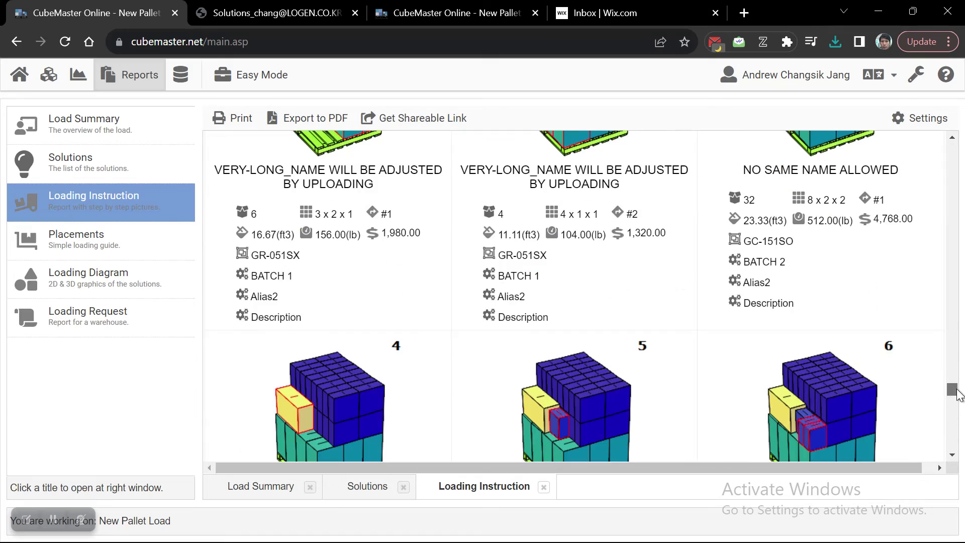
{"action": "scroll", "coordinate": [849, 290], "scroll_direction": "up", "scroll_amount": 10}
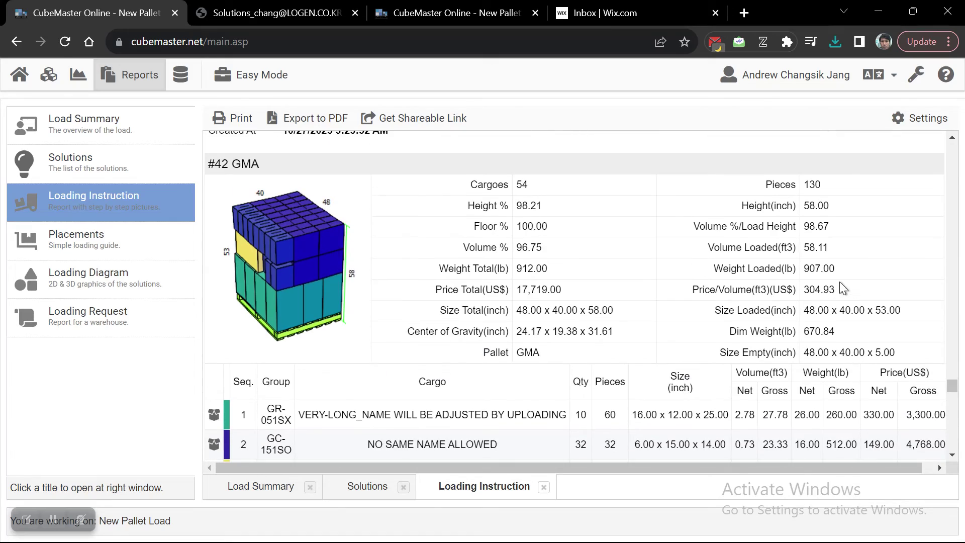
{"action": "scroll", "coordinate": [829, 284], "scroll_direction": "down", "scroll_amount": 5}
{"action": "scroll", "coordinate": [486, 259], "scroll_direction": "down", "scroll_amount": 2}
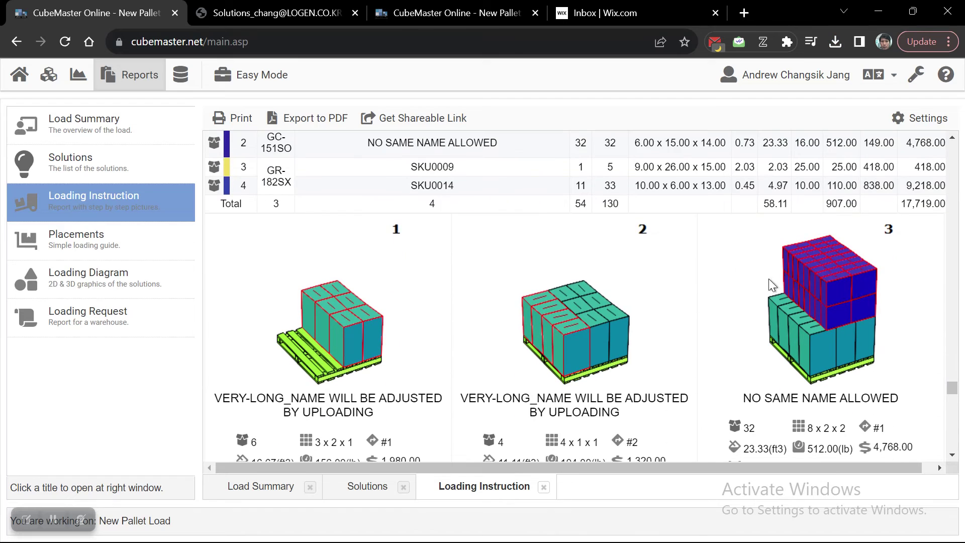
{"action": "scroll", "coordinate": [459, 271], "scroll_direction": "down", "scroll_amount": 1}
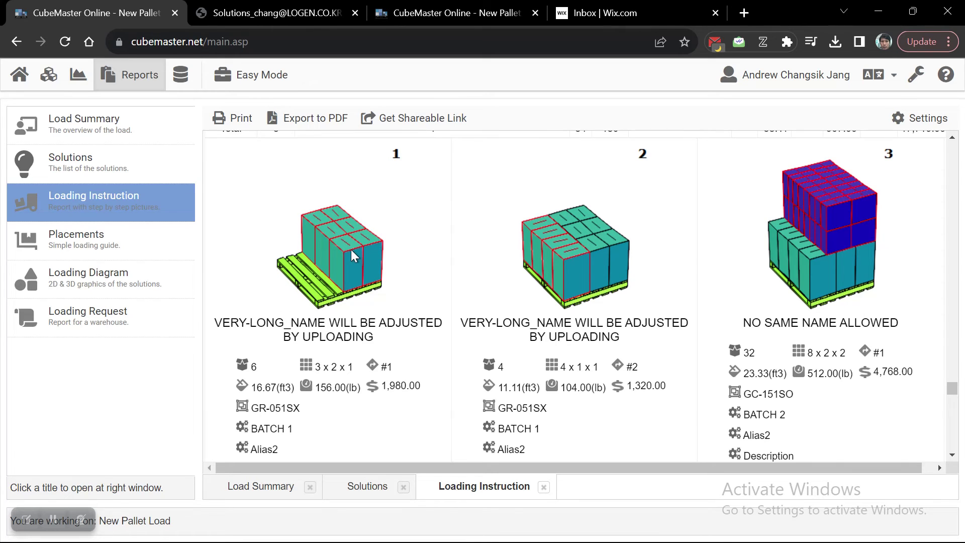
Check the weight, price, group and alias details of loading step 1 for pallet #42.
{"action": "double_click", "coordinate": [332, 389]}
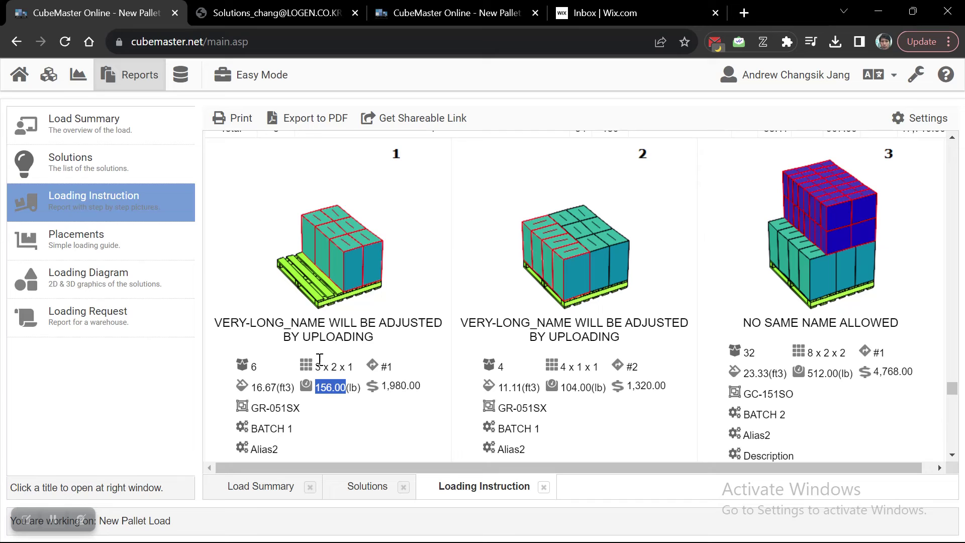
{"action": "double_click", "coordinate": [392, 387]}
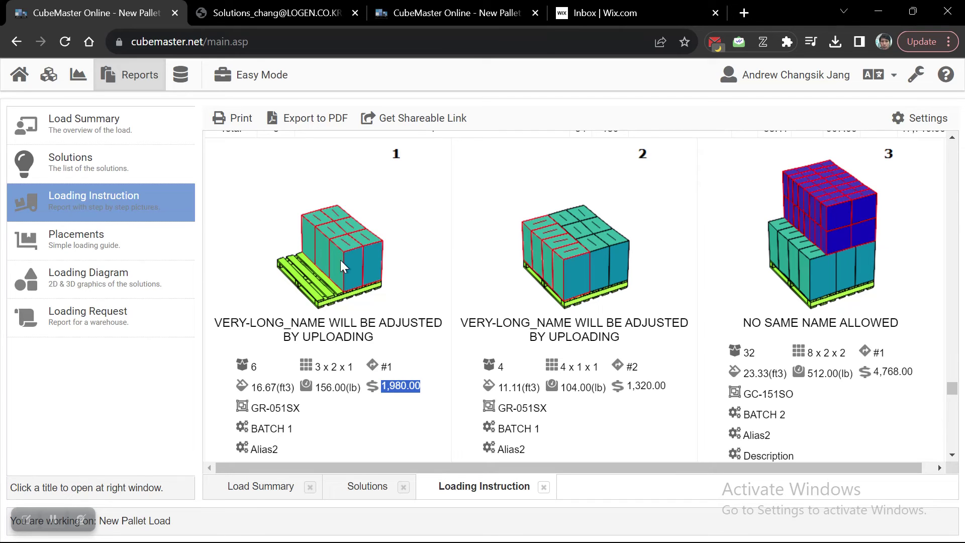
{"action": "triple_click", "coordinate": [267, 409]}
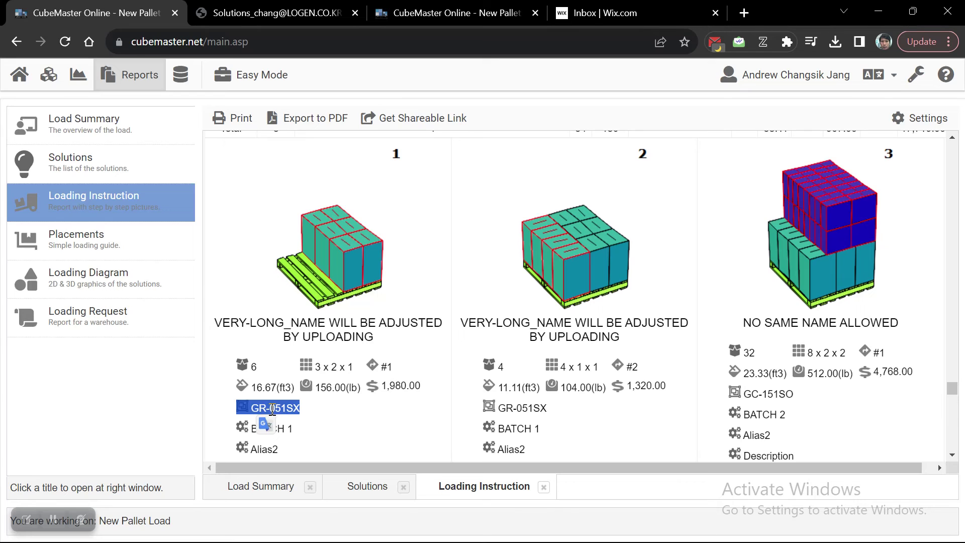
{"action": "left_click", "coordinate": [320, 418]}
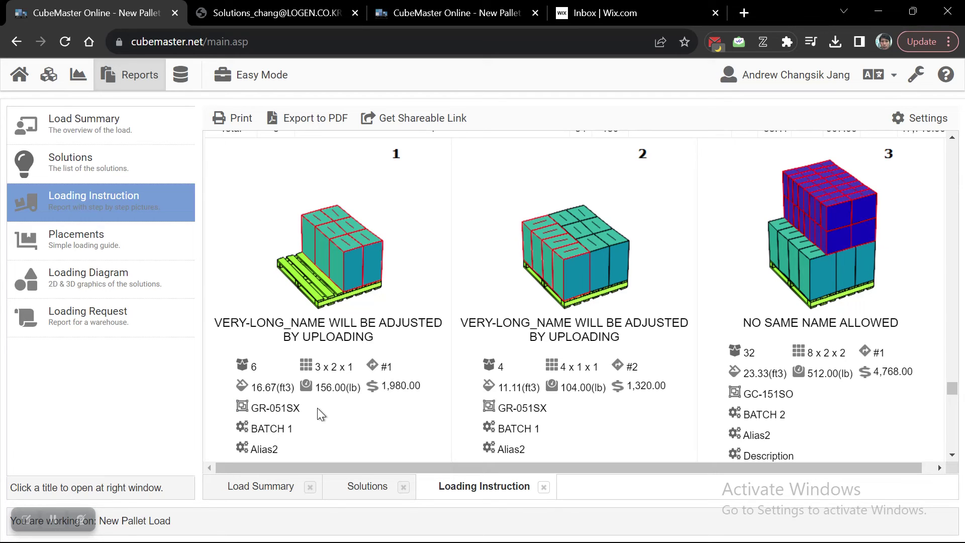
{"action": "scroll", "coordinate": [269, 427], "scroll_direction": "down", "scroll_amount": 1}
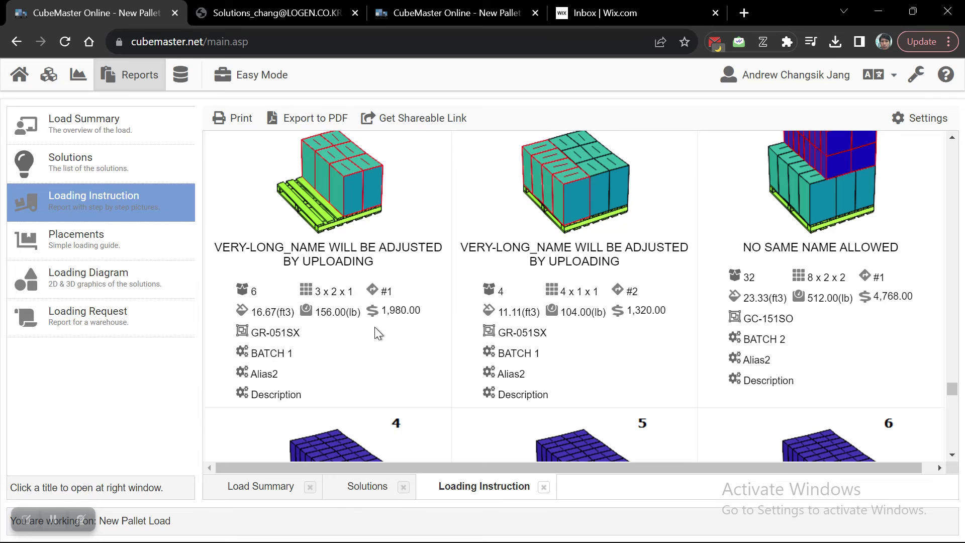
Switch to the Excel cargo upload template, select the Alias1 through Description values in AH2:AK15, and return to CubeMaster Online.
{"action": "key", "text": "alt+Tab"}
{"action": "key", "text": "alt+Tab"}
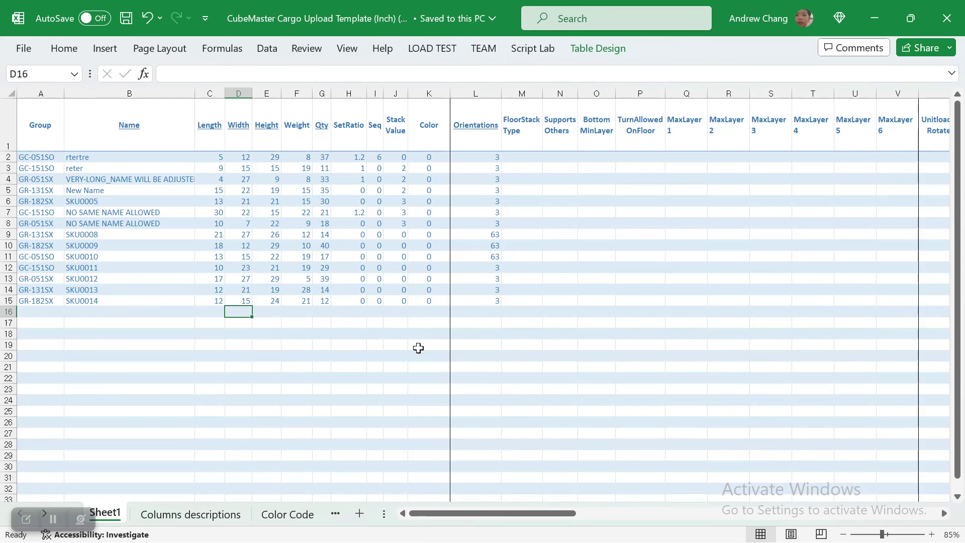
{"action": "left_click_drag", "start_coordinate": [536, 513], "coordinate": [758, 508]}
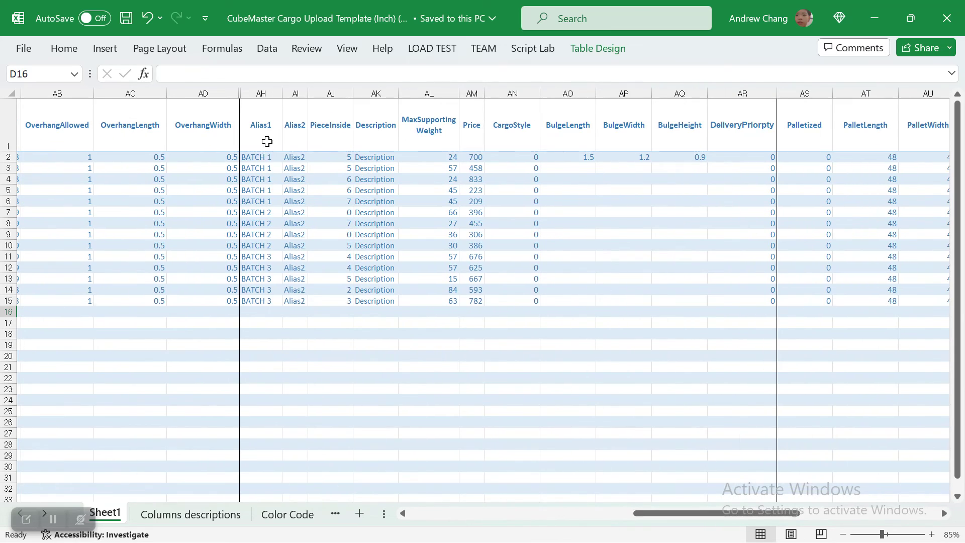
{"action": "left_click", "coordinate": [264, 161]}
{"action": "left_click_drag", "start_coordinate": [264, 162], "coordinate": [382, 300]}
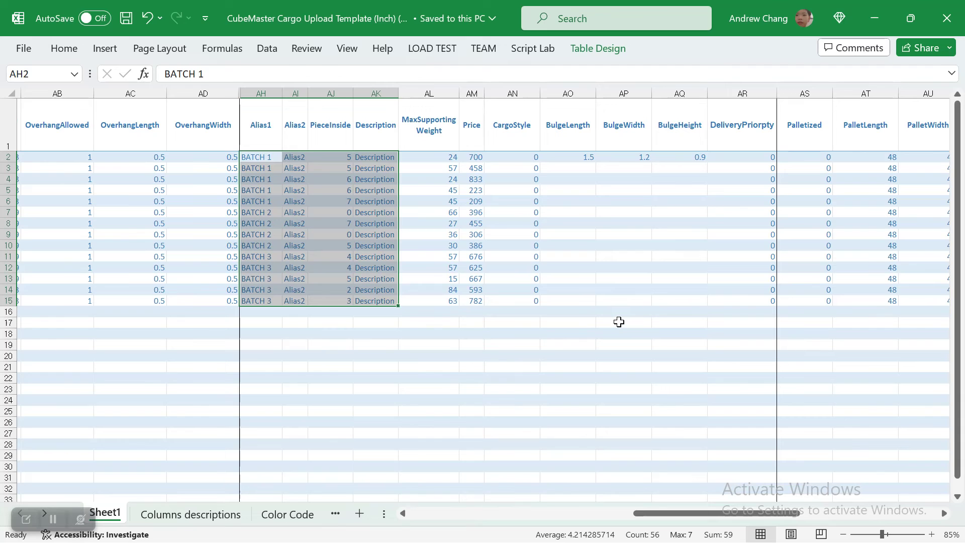
{"action": "key", "text": "alt+Tab"}
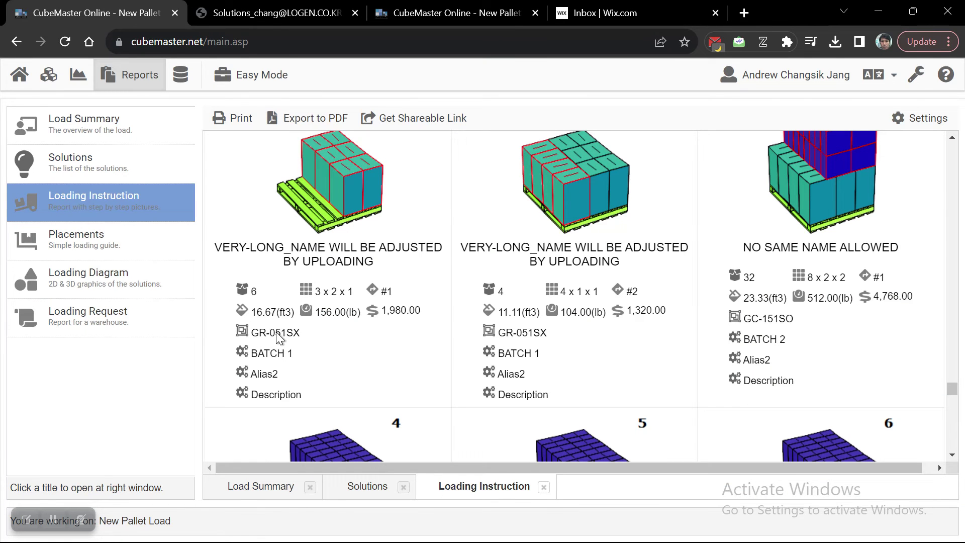
View the remaining loading steps of pallet #42, then reopen the Build results and look over the solutions list.
{"action": "scroll", "coordinate": [437, 275], "scroll_direction": "down", "scroll_amount": 8}
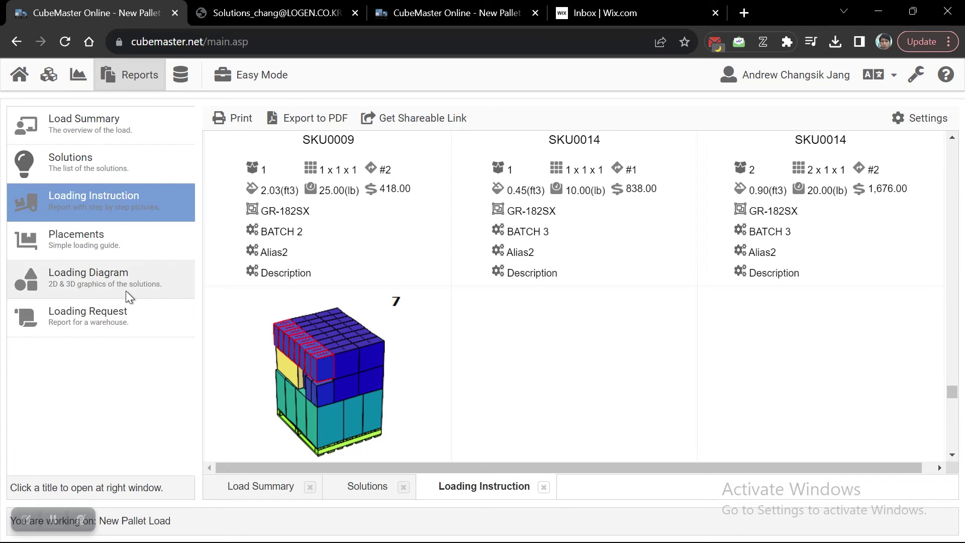
{"action": "left_click", "coordinate": [49, 76]}
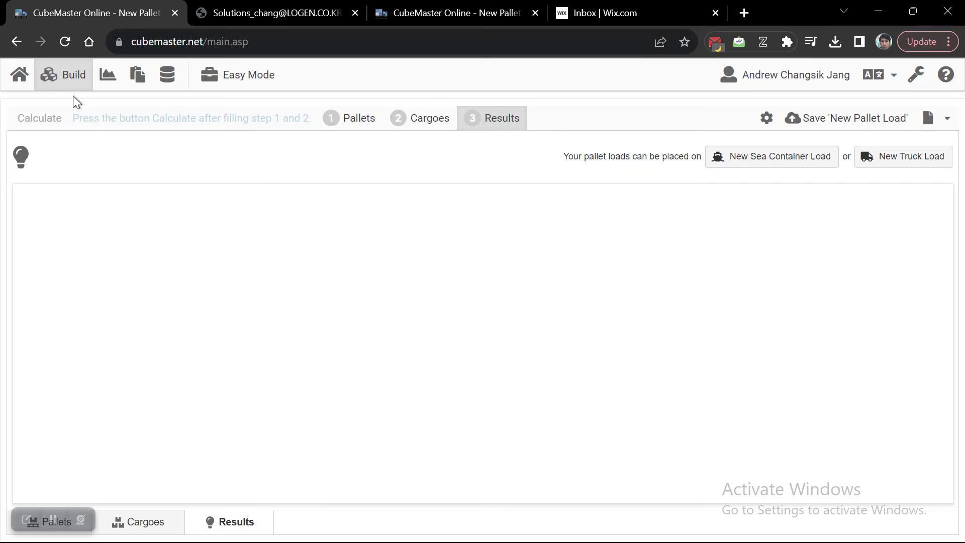
{"action": "scroll", "coordinate": [391, 370], "scroll_direction": "down", "scroll_amount": 1}
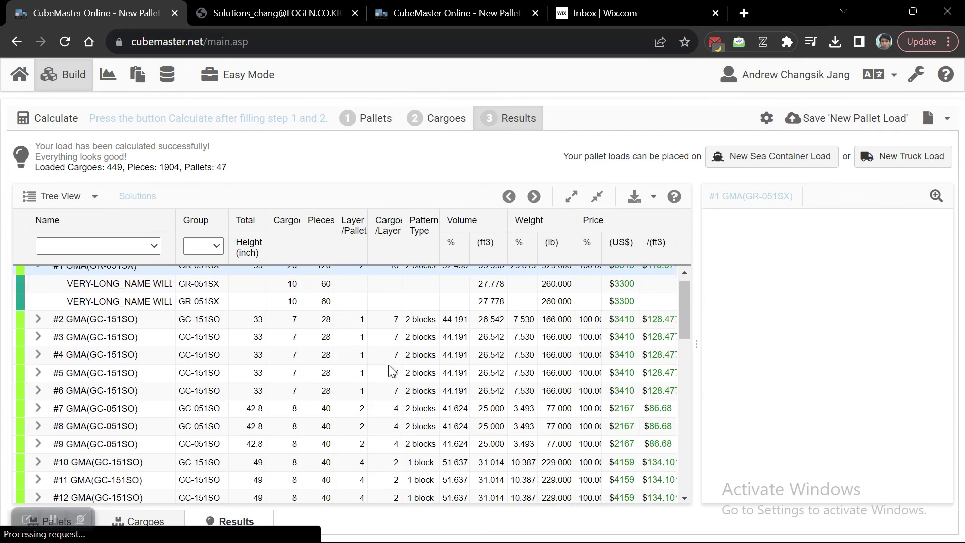
{"action": "scroll", "coordinate": [391, 370], "scroll_direction": "down", "scroll_amount": 5}
{"action": "scroll", "coordinate": [390, 371], "scroll_direction": "up", "scroll_amount": 5}
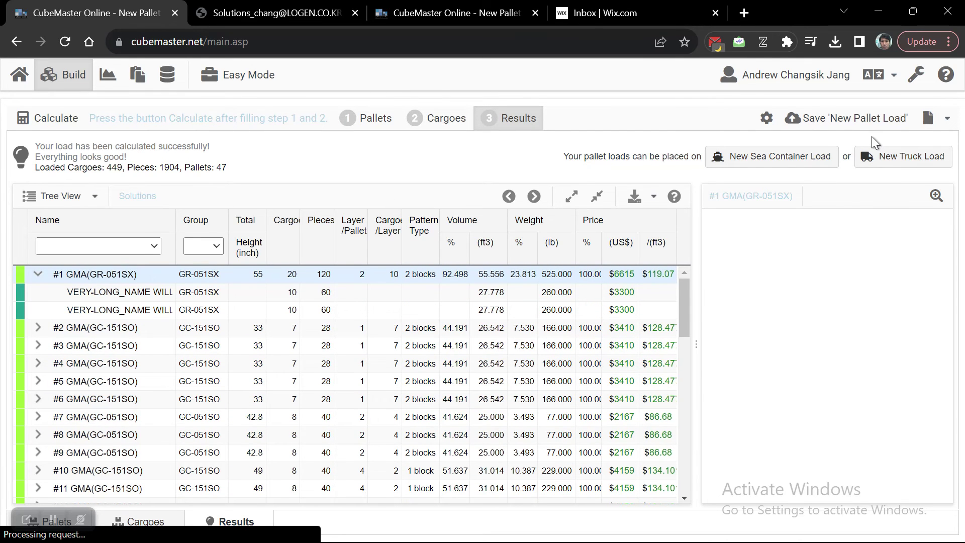
Start saving the load, append "by" and the author's first name to its title, and enter "demo" as the description.
{"action": "left_click", "coordinate": [845, 119]}
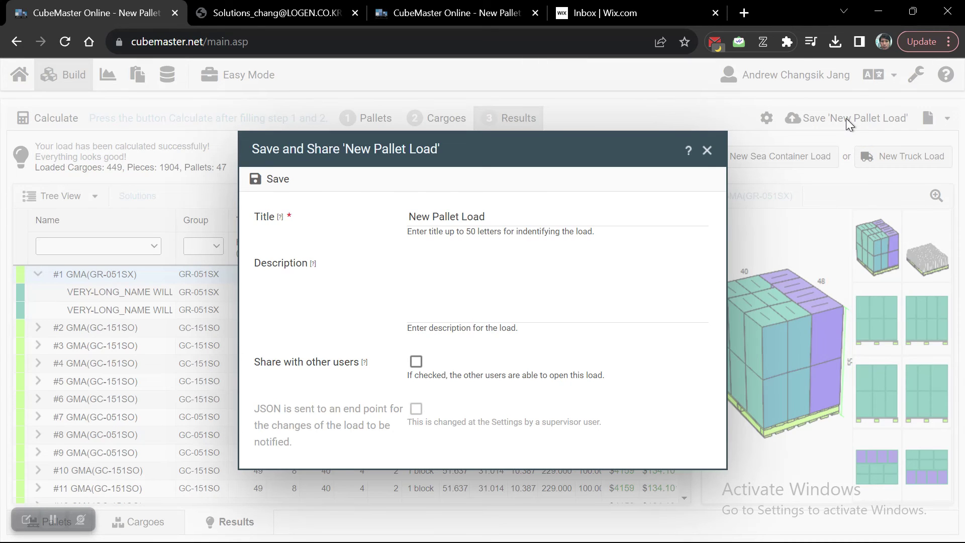
{"action": "left_click", "coordinate": [501, 217]}
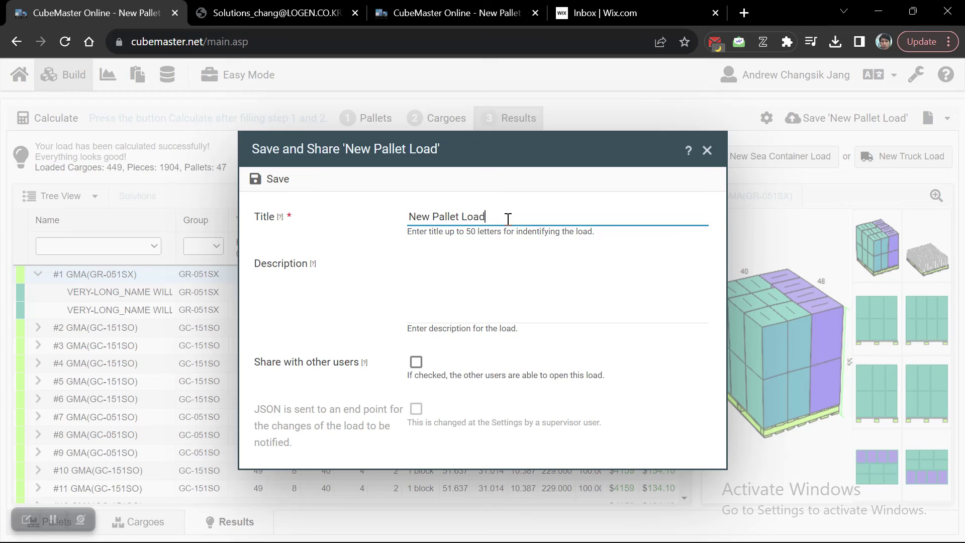
{"action": "type", "text": "by Andy"}
{"action": "left_click", "coordinate": [512, 267]}
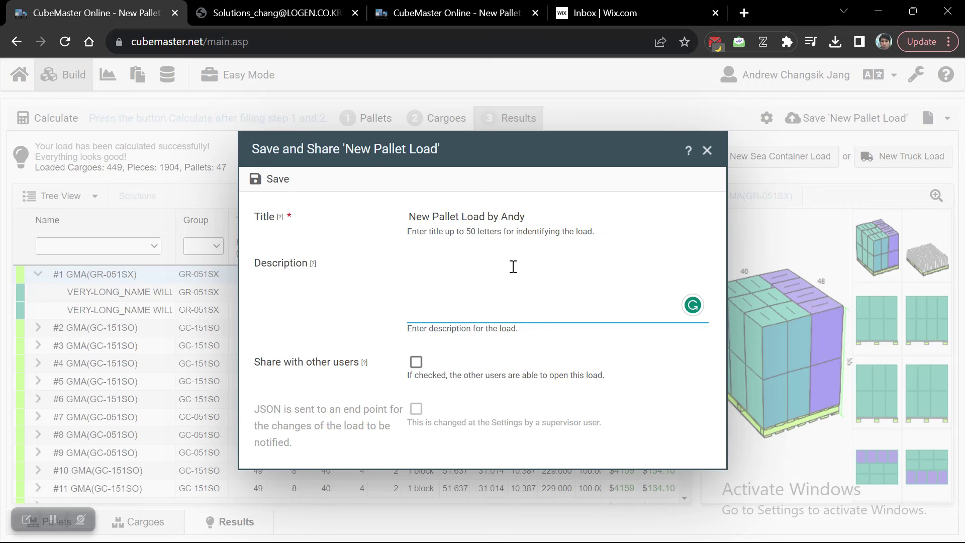
{"action": "type", "text": "demo"}
Share the load with other users and save it, overwriting the existing load of the same title.
{"action": "left_click", "coordinate": [416, 362]}
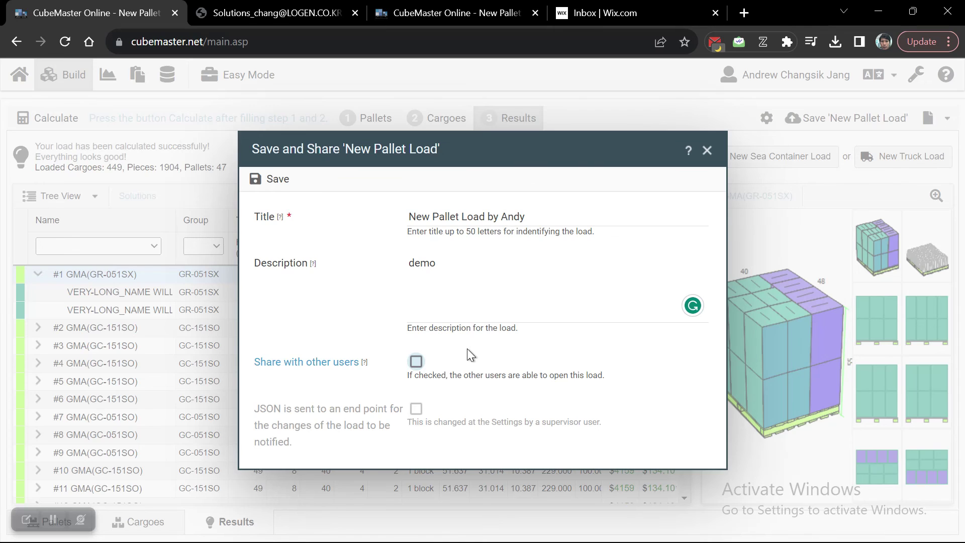
{"action": "left_click", "coordinate": [415, 362]}
{"action": "left_click", "coordinate": [266, 182]}
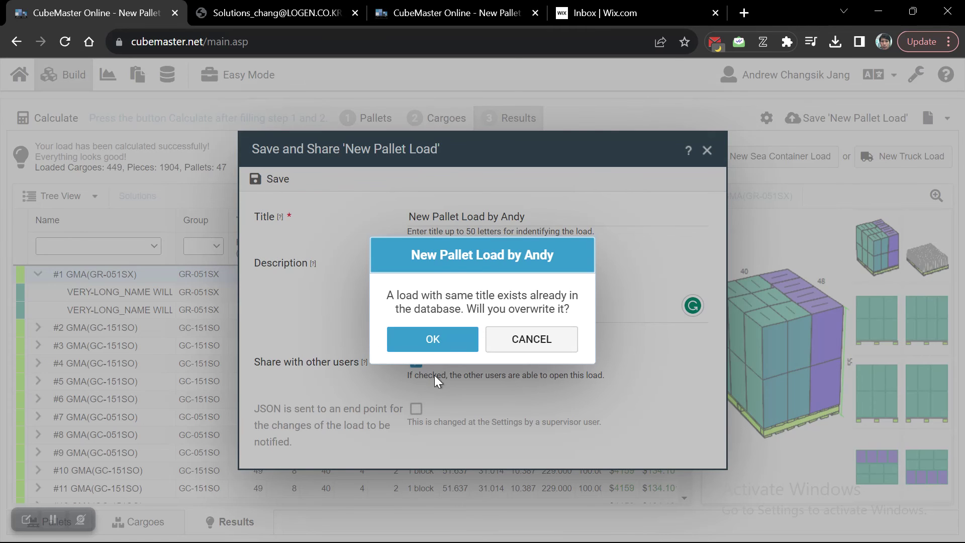
{"action": "left_click", "coordinate": [433, 339]}
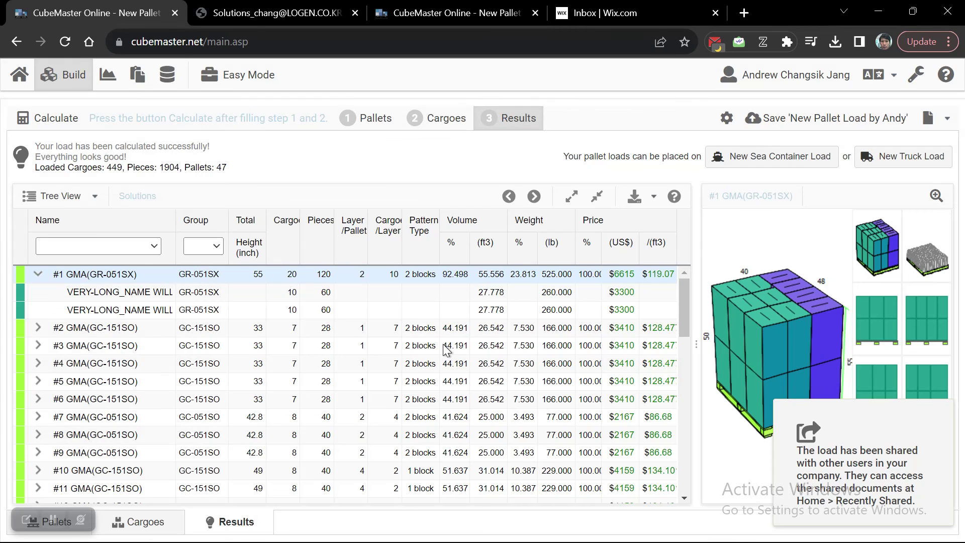
{"action": "left_click", "coordinate": [864, 482]}
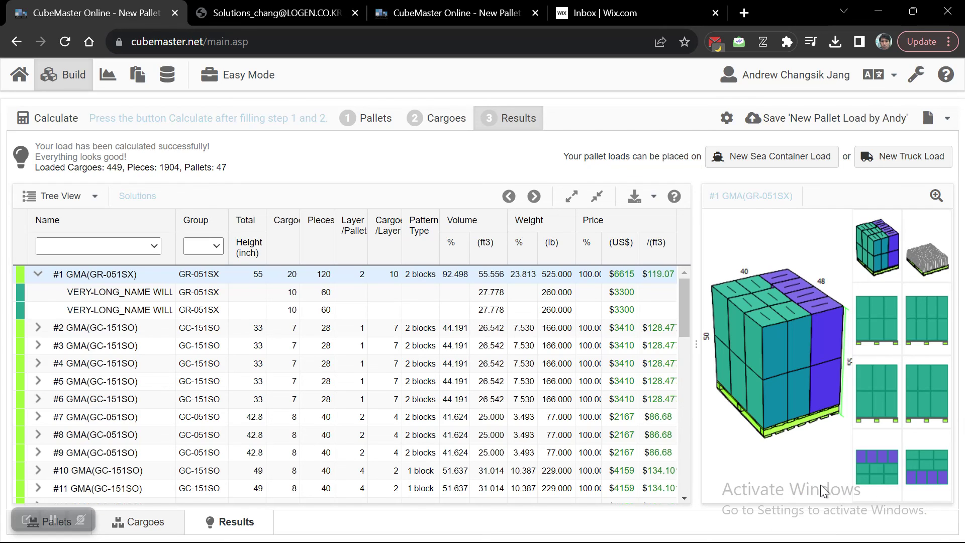
Look for the newly saved load among the recently saved and recently shared loads, and return to the new load choices.
{"action": "left_click", "coordinate": [14, 76]}
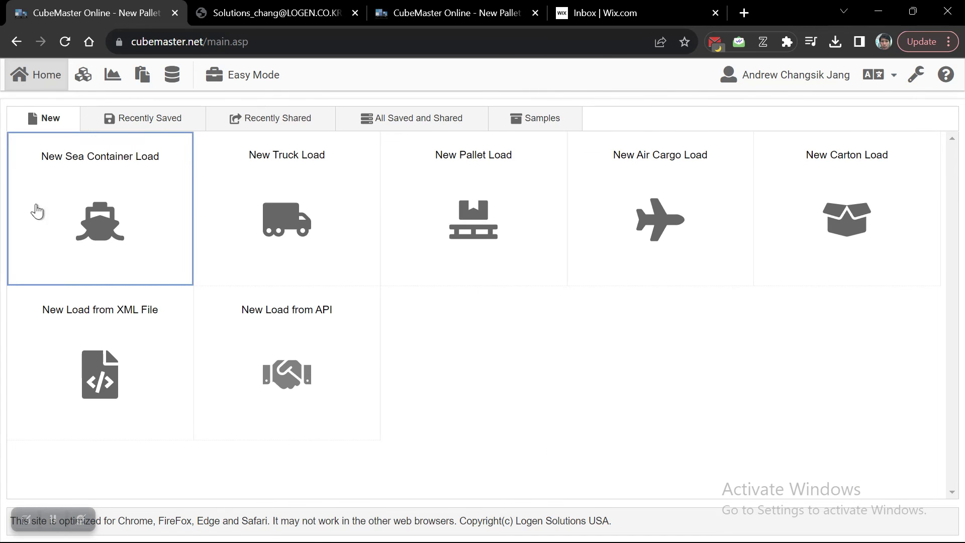
{"action": "left_click", "coordinate": [125, 126]}
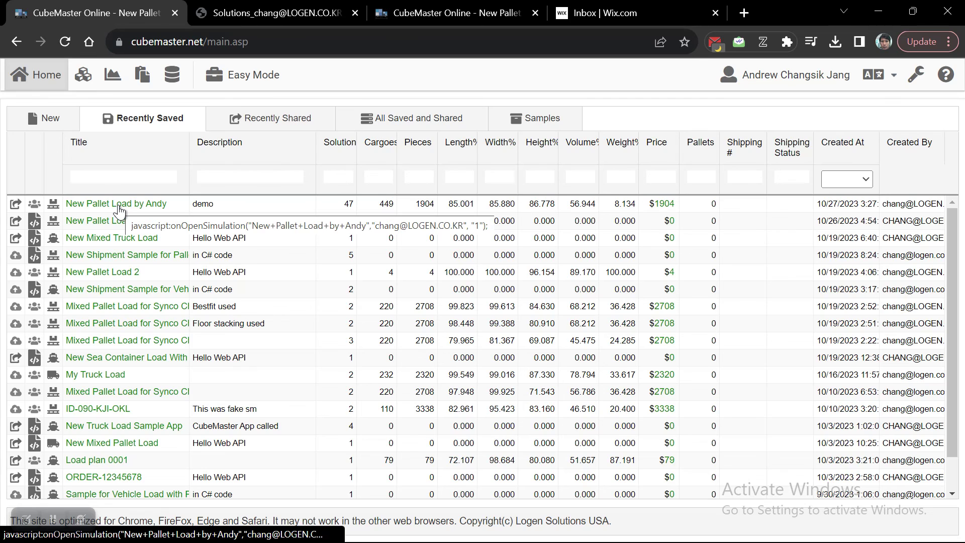
{"action": "left_click", "coordinate": [263, 123]}
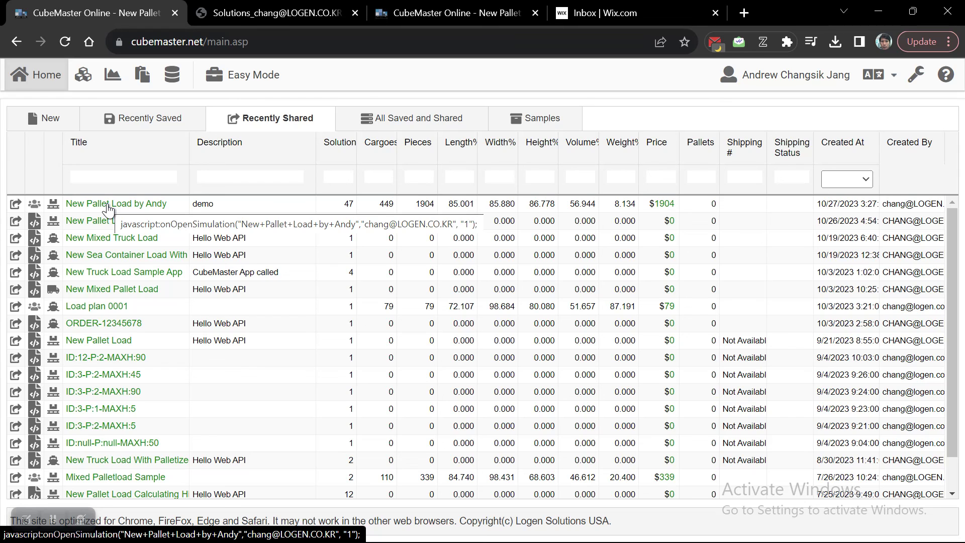
{"action": "left_click", "coordinate": [39, 120]}
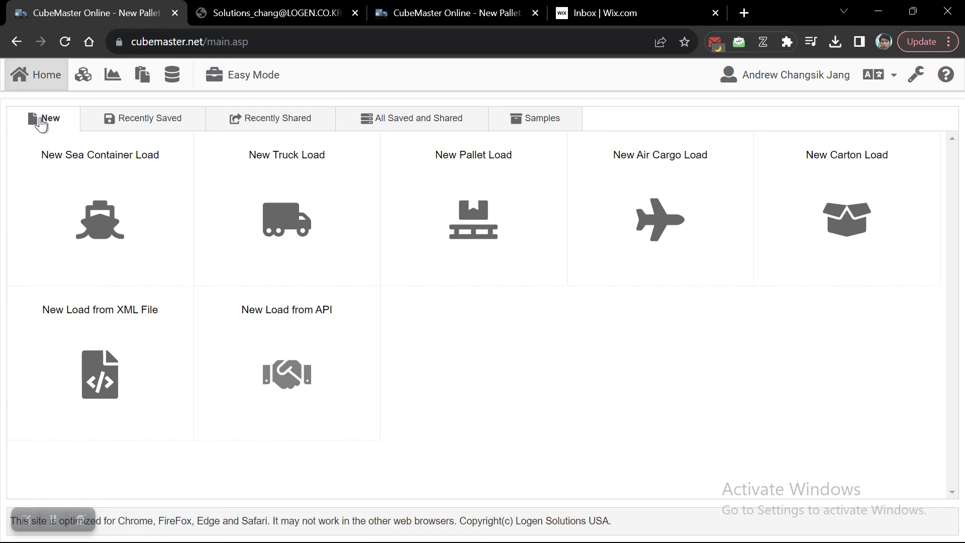